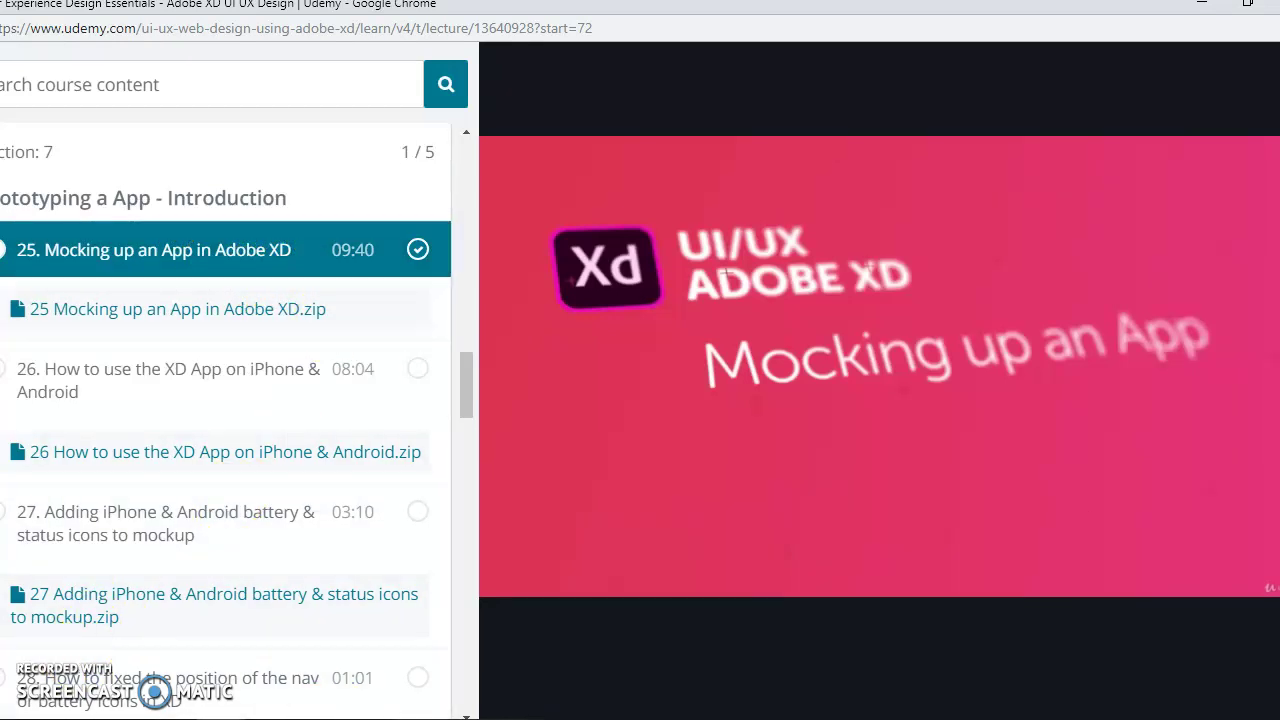
# - Bring the Adobe XD project forward and frame the three onboarding artboards on the canvas
pyautogui.click(383, 670)
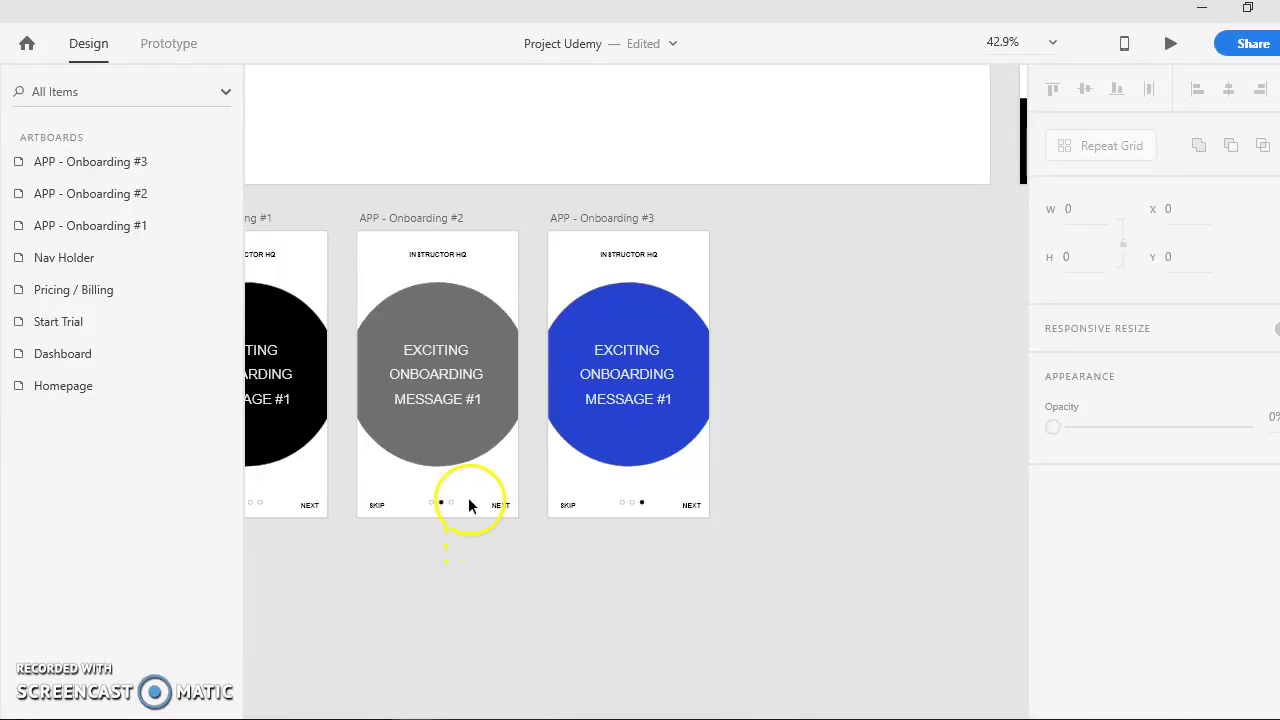
pyautogui.scroll(-5, 468, 497)
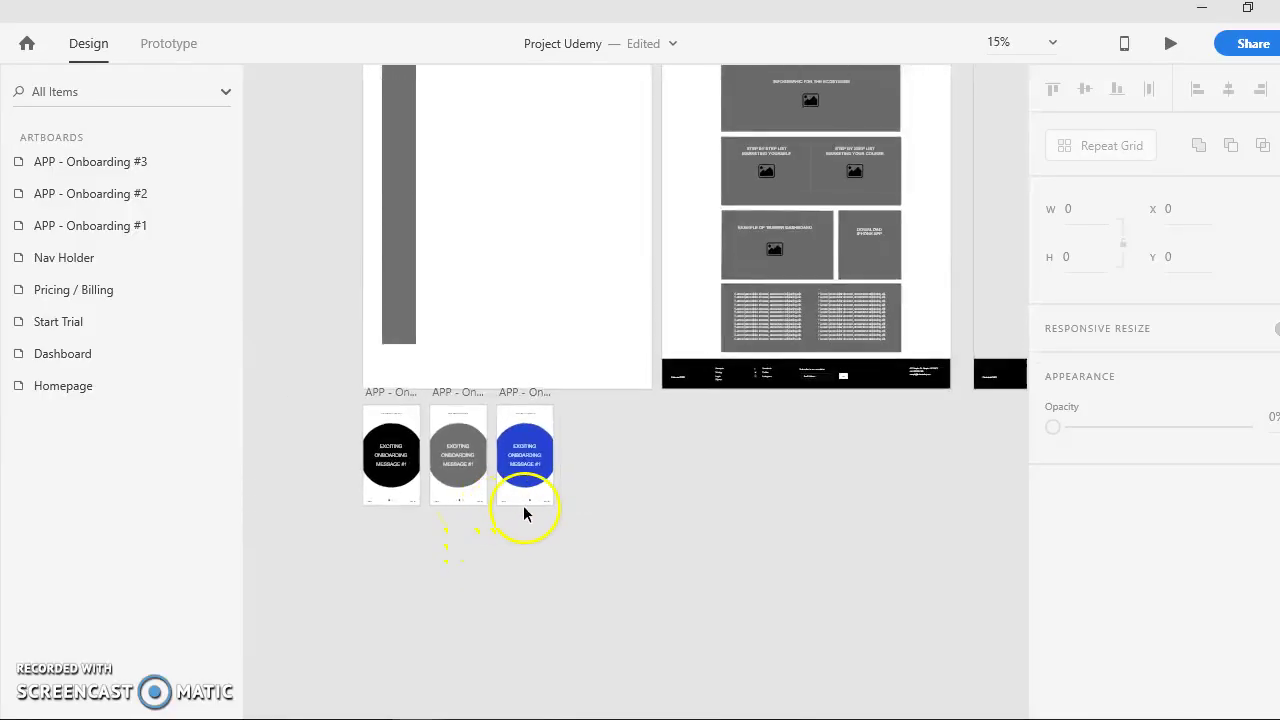
pyautogui.scroll(3, 521, 502)
pyautogui.scroll(2, 453, 520)
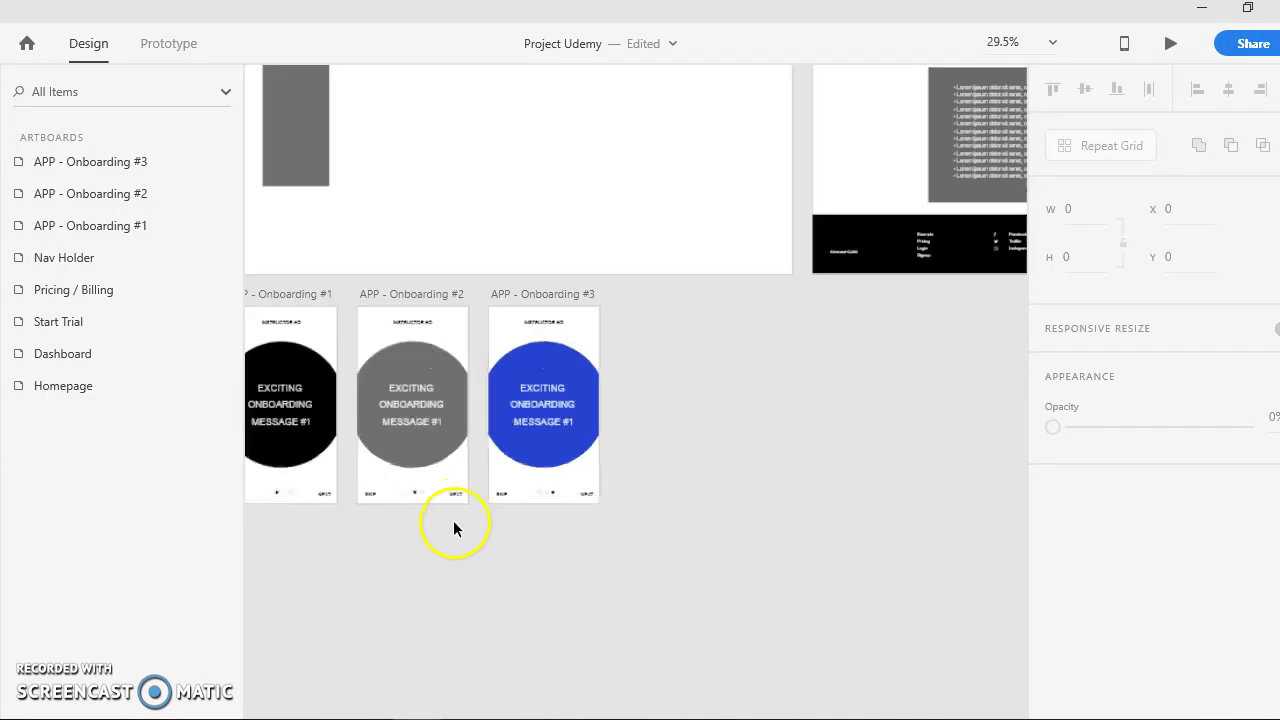
pyautogui.moveTo(449, 531); pyautogui.dragTo(537, 548)
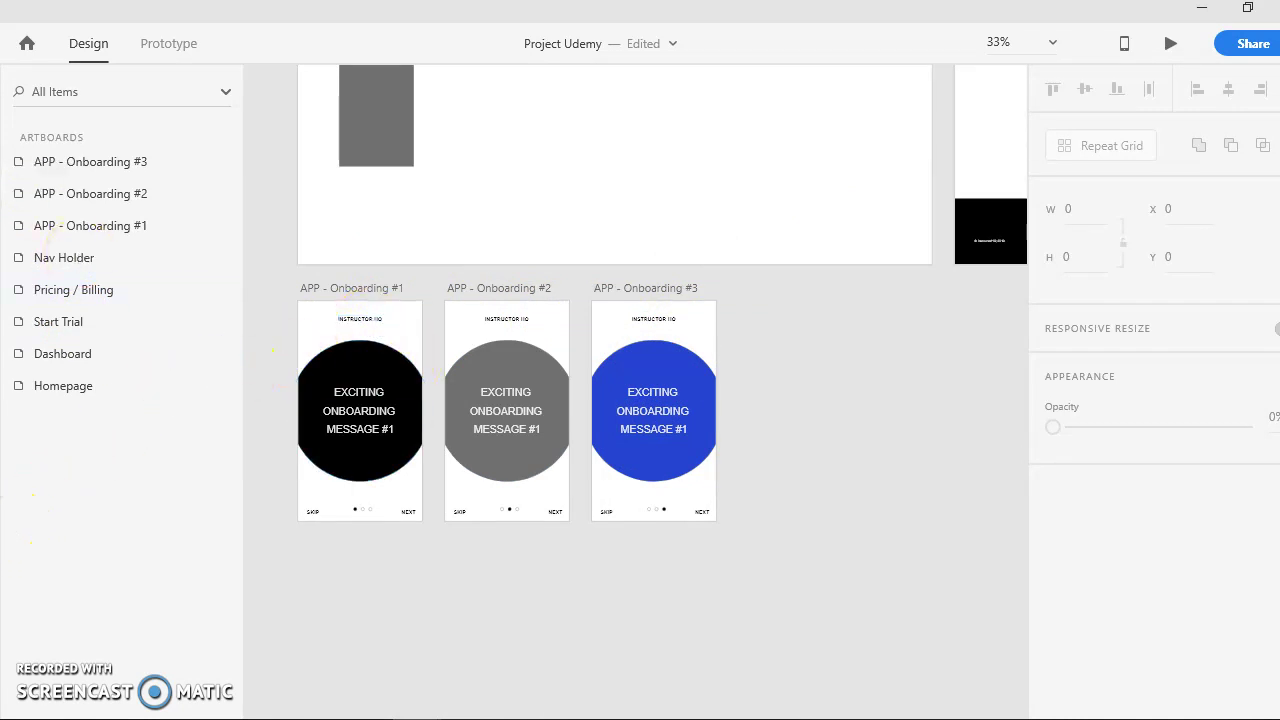
# - Start the Artboard tool with A and browse the device size presets
pyautogui.press('a')
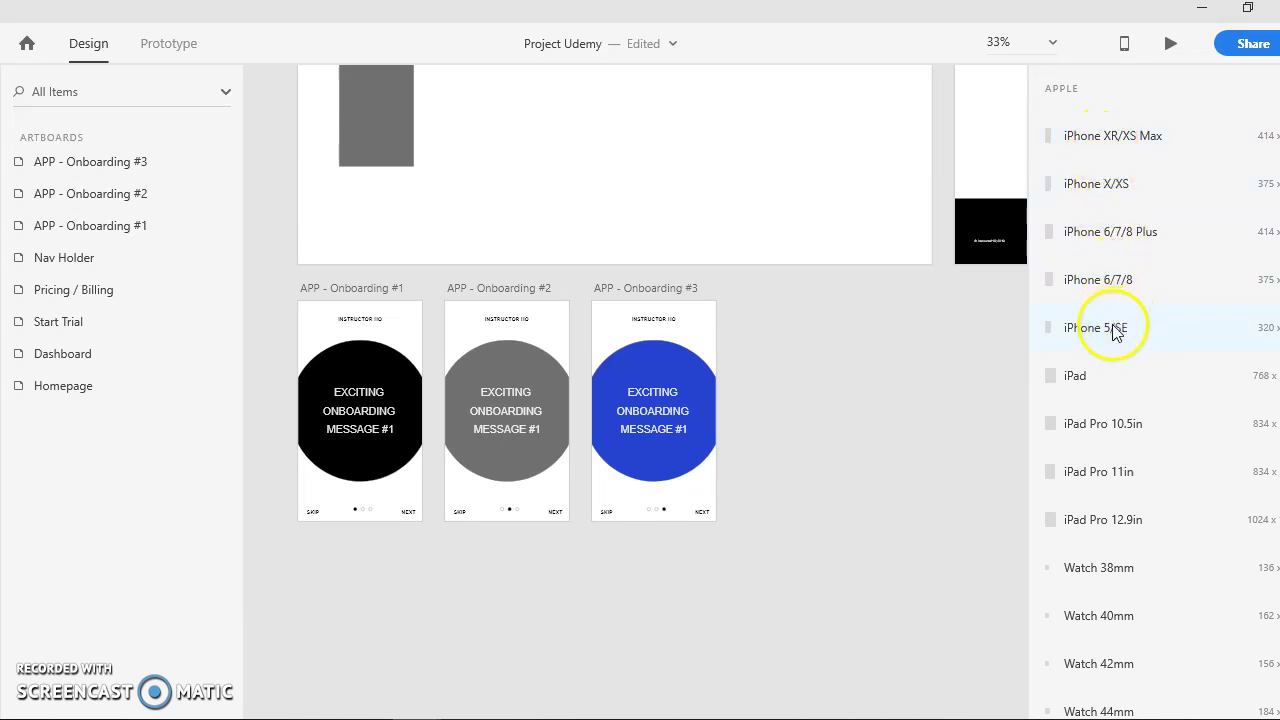
pyautogui.scroll(-5, 1113, 338)
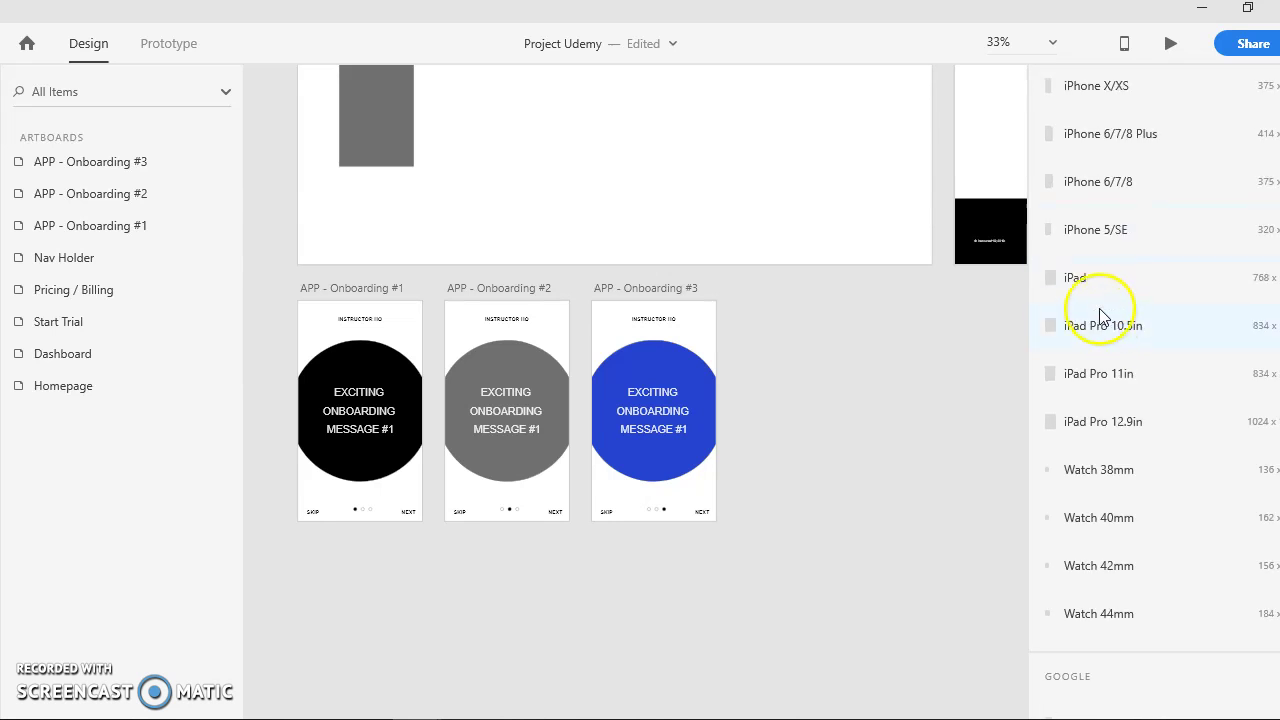
pyautogui.scroll(5, 1097, 300)
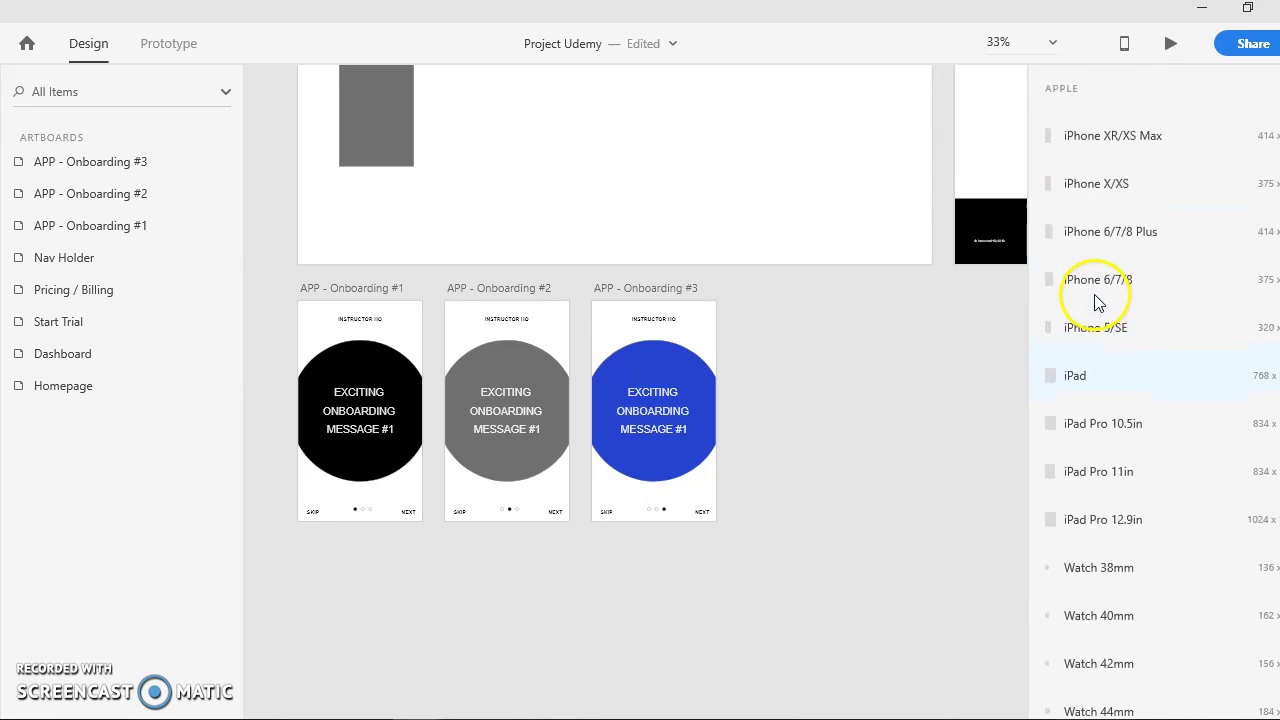
pyautogui.scroll(-2, 1100, 292)
pyautogui.scroll(-2, 1100, 291)
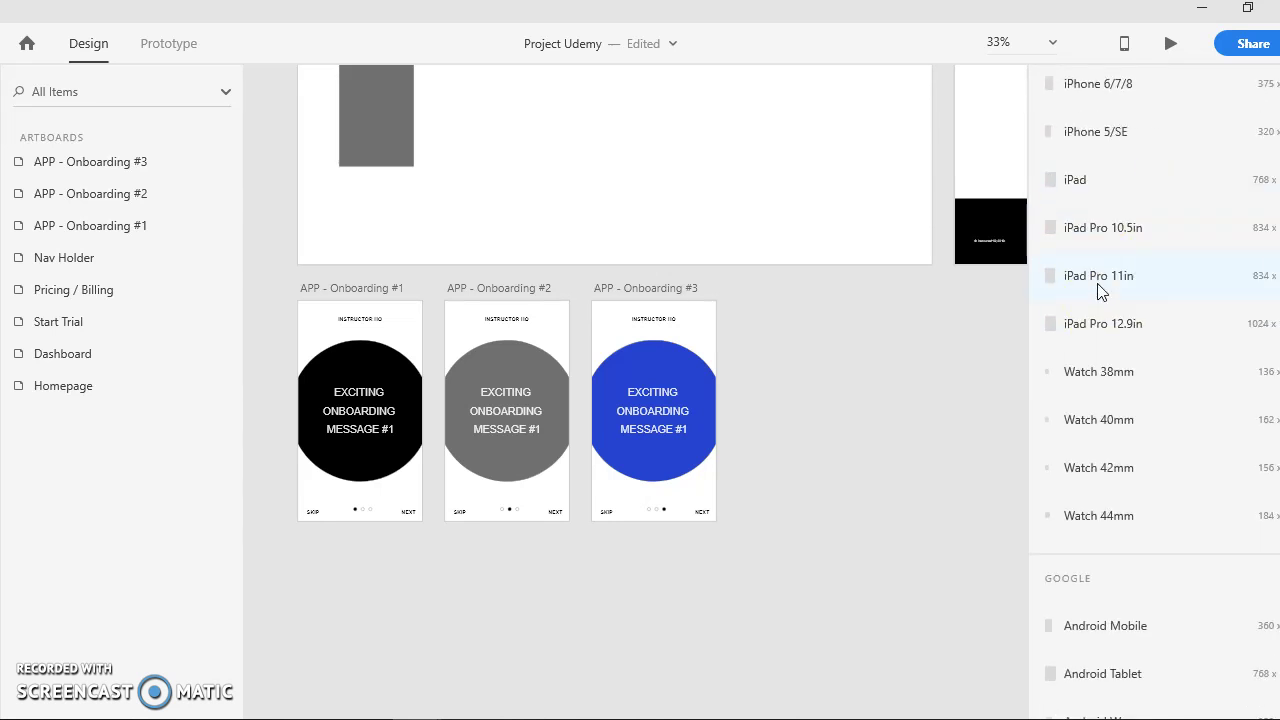
pyautogui.scroll(-4, 1100, 290)
pyautogui.scroll(2, 1097, 295)
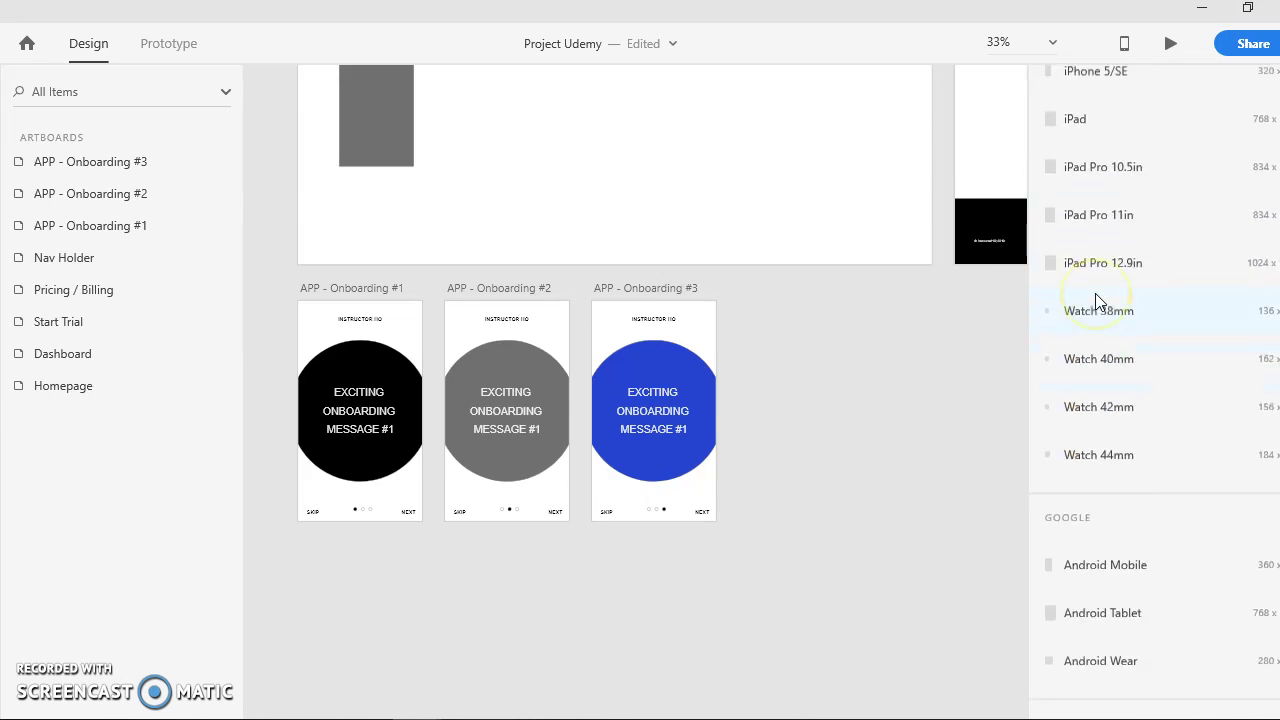
pyautogui.scroll(3, 1097, 300)
pyautogui.scroll(2, 1100, 285)
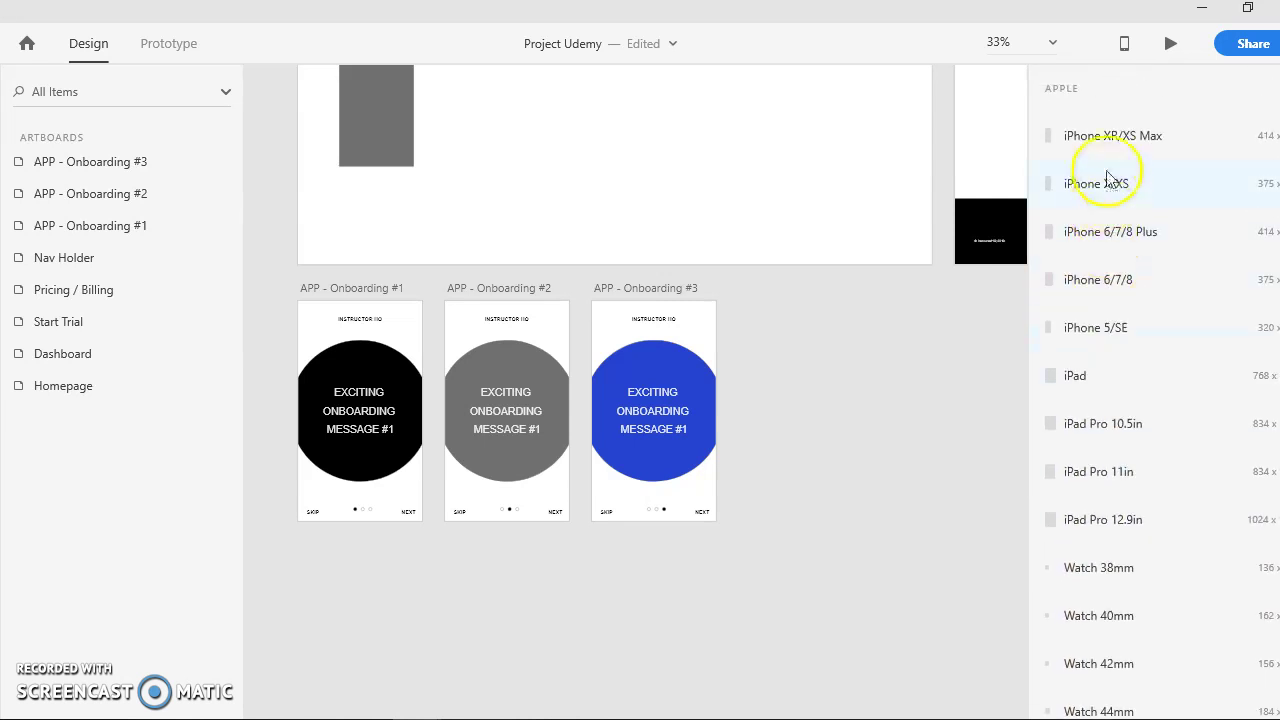
pyautogui.scroll(-6, 1112, 190)
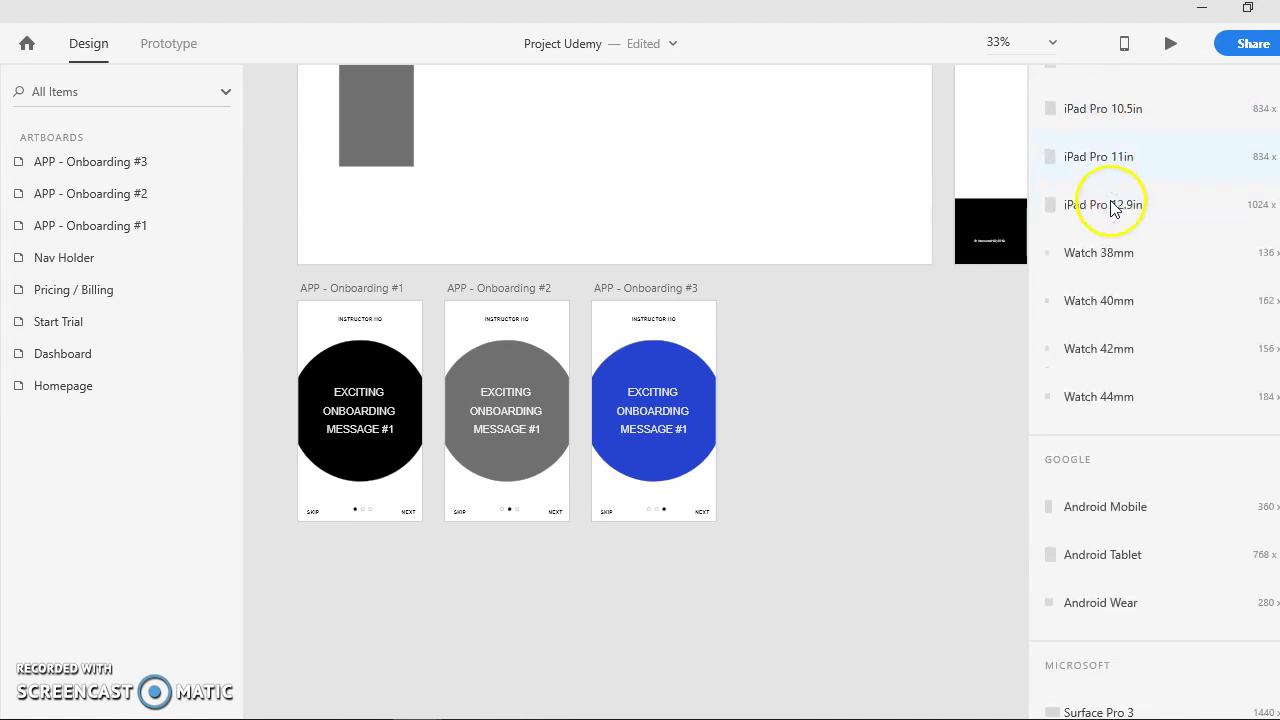
pyautogui.scroll(-4, 1108, 250)
pyautogui.scroll(-2, 1100, 338)
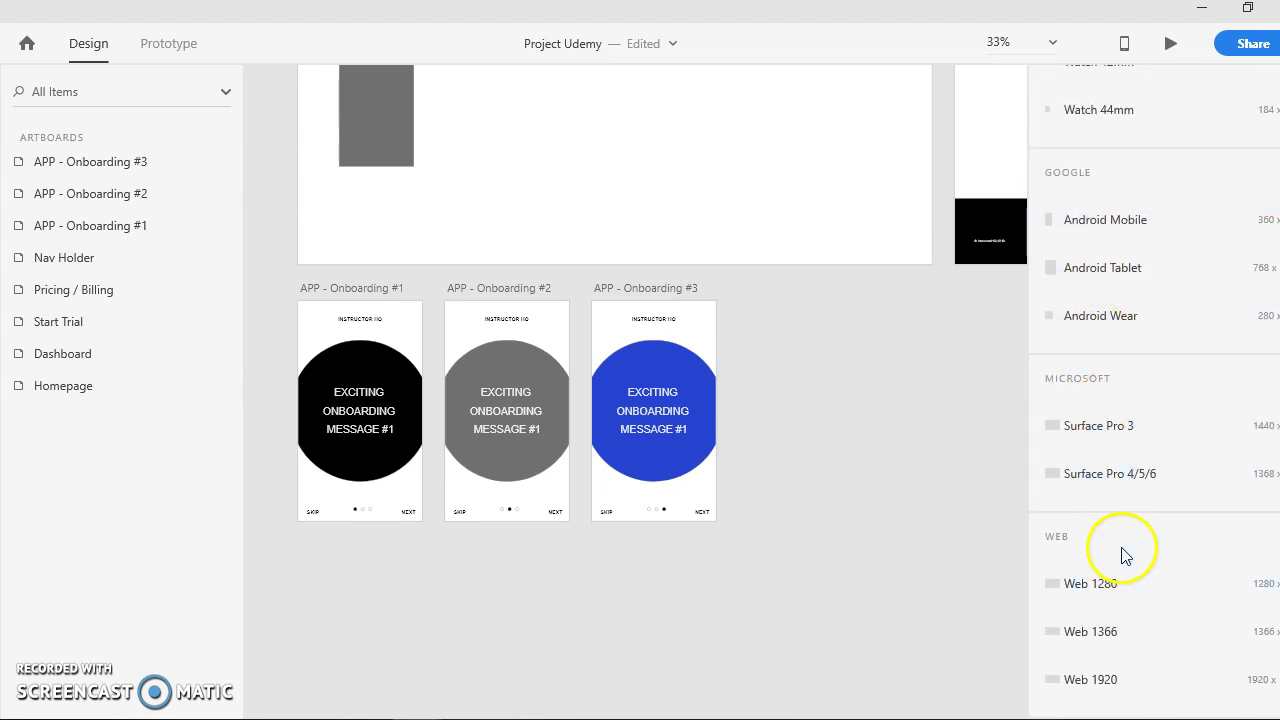
pyautogui.scroll(2, 1120, 540)
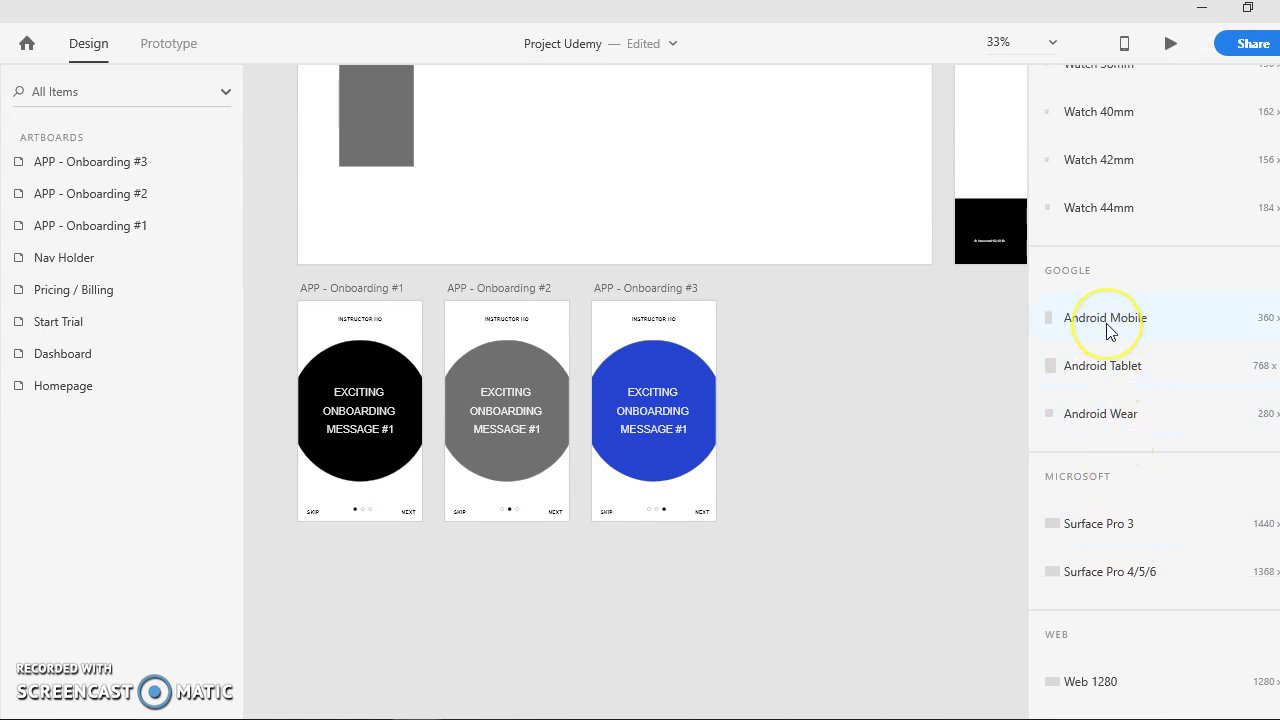
pyautogui.scroll(8, 1107, 332)
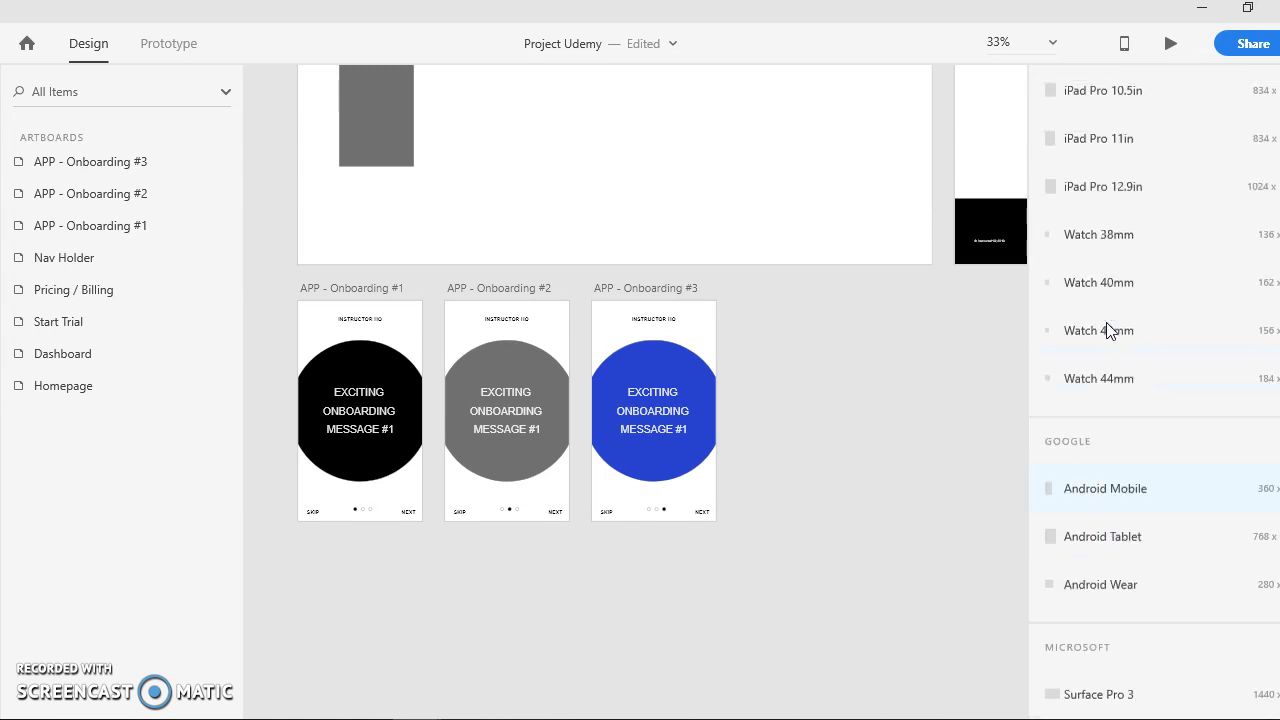
pyautogui.scroll(1, 568, 436)
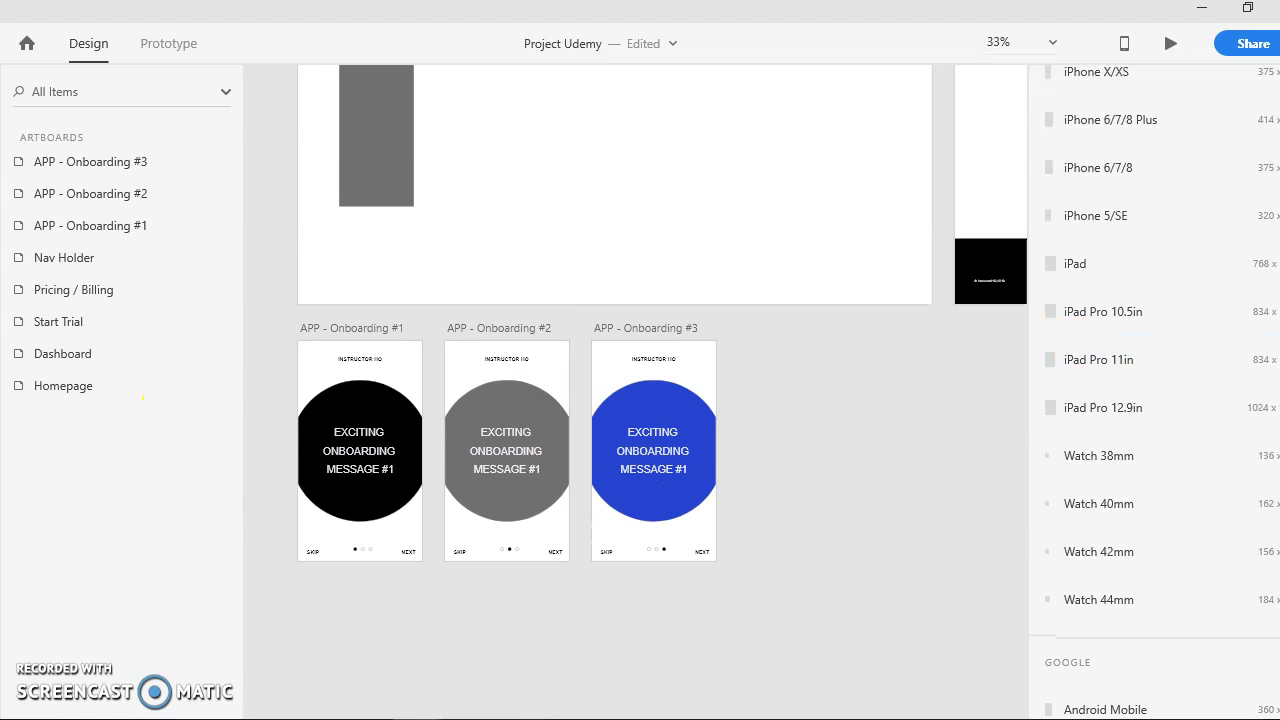
# - Add an iPhone 6/7/8 artboard, delete it, and switch back to the Select tool
pyautogui.click(356, 642)
pyautogui.scroll(-1, 357, 644)
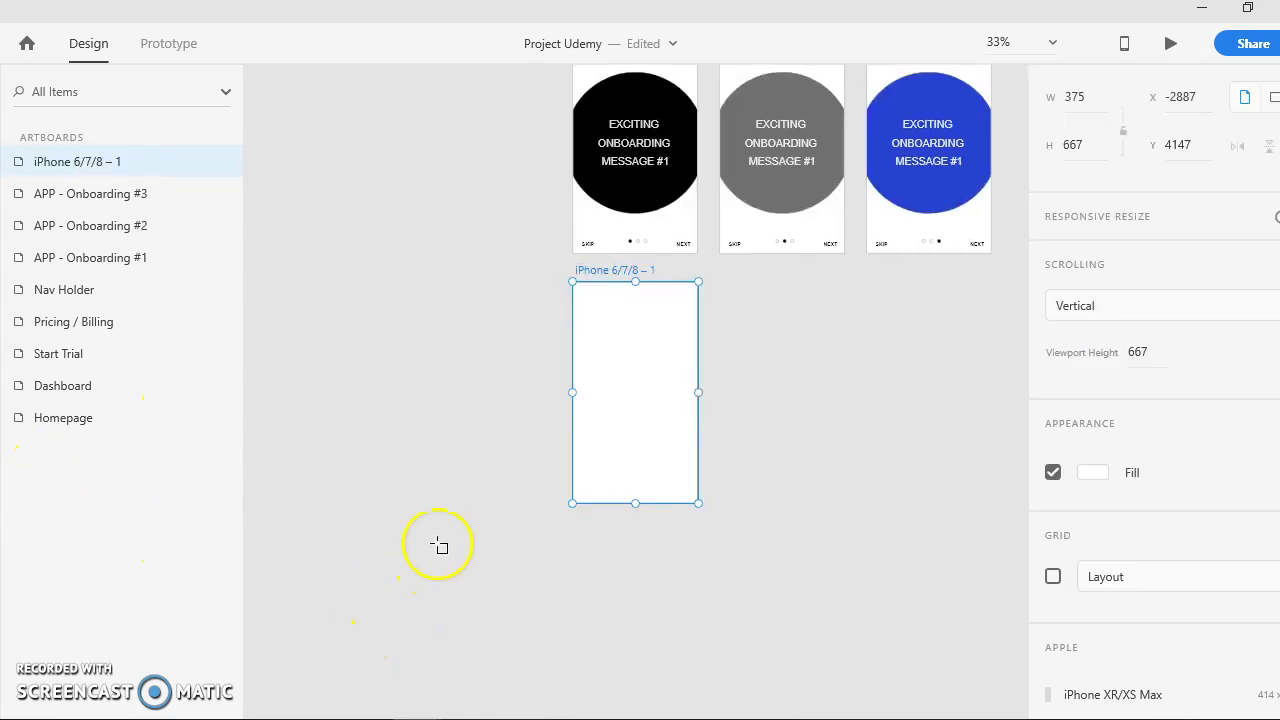
pyautogui.press('Delete')
pyautogui.moveTo(645, 441); pyautogui.dragTo(400, 540)
pyautogui.press('v')
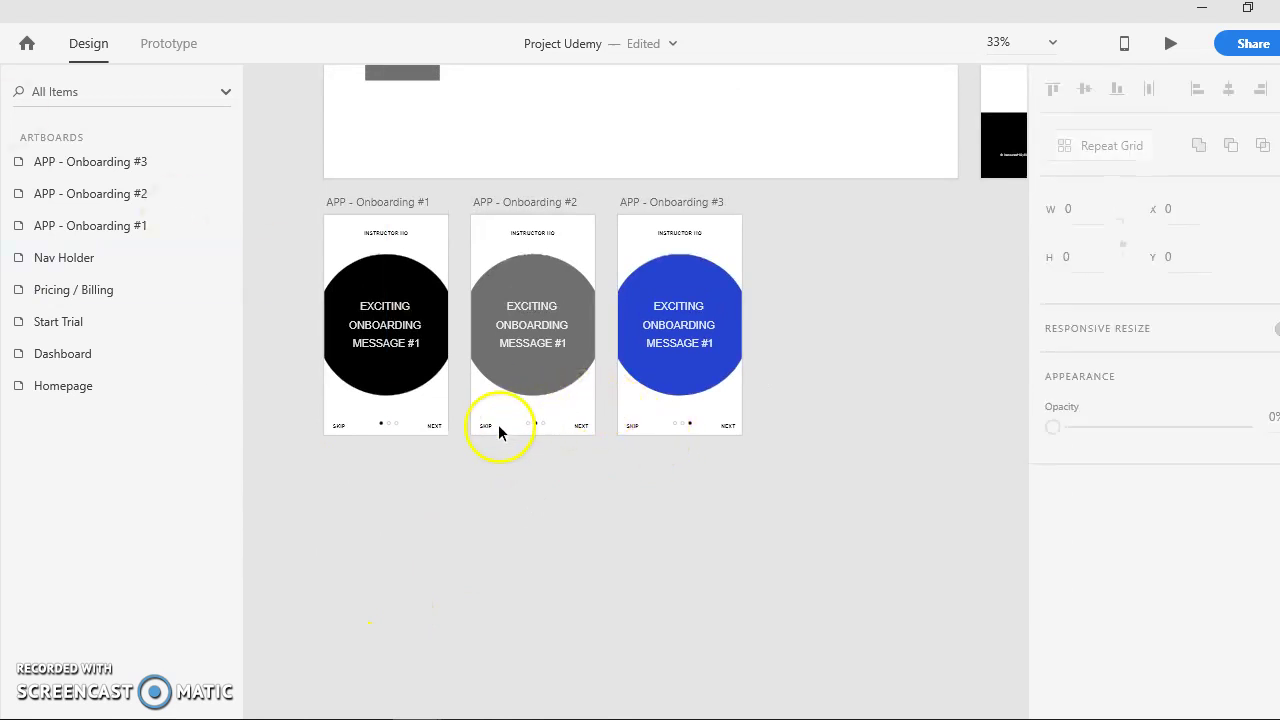
pyautogui.scroll(3, 461, 427)
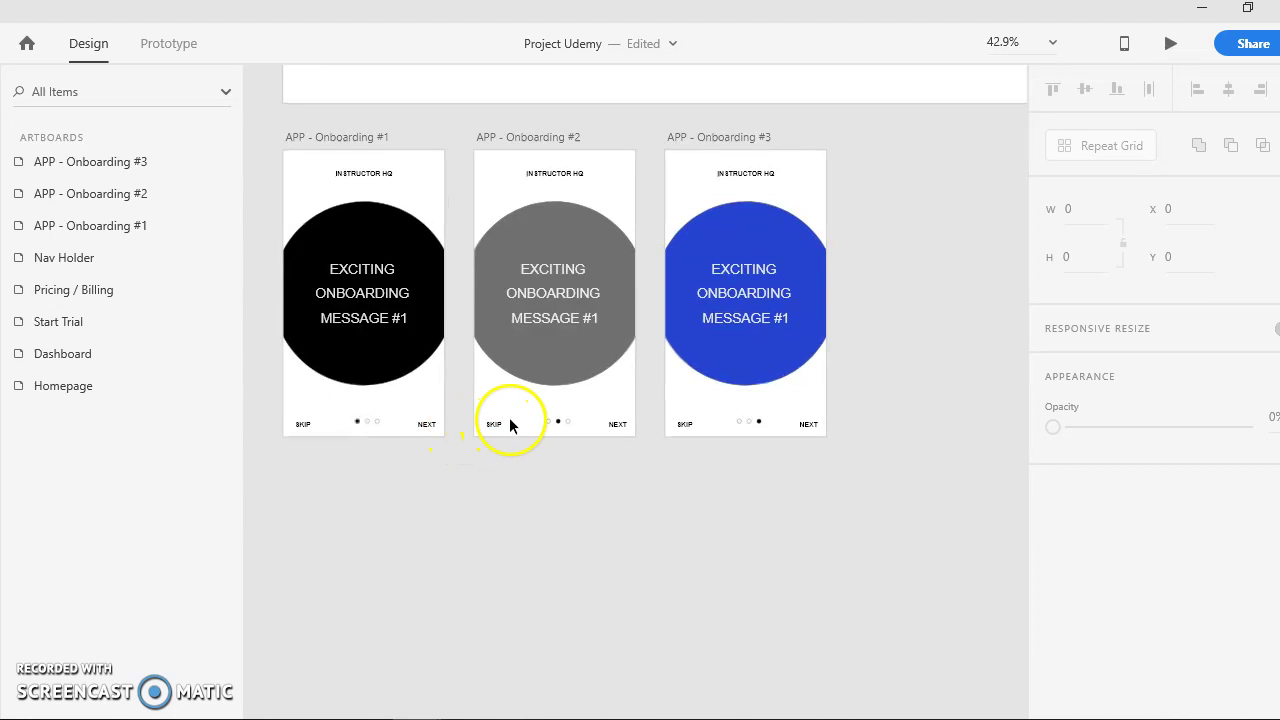
pyautogui.moveTo(498, 430); pyautogui.dragTo(489, 459)
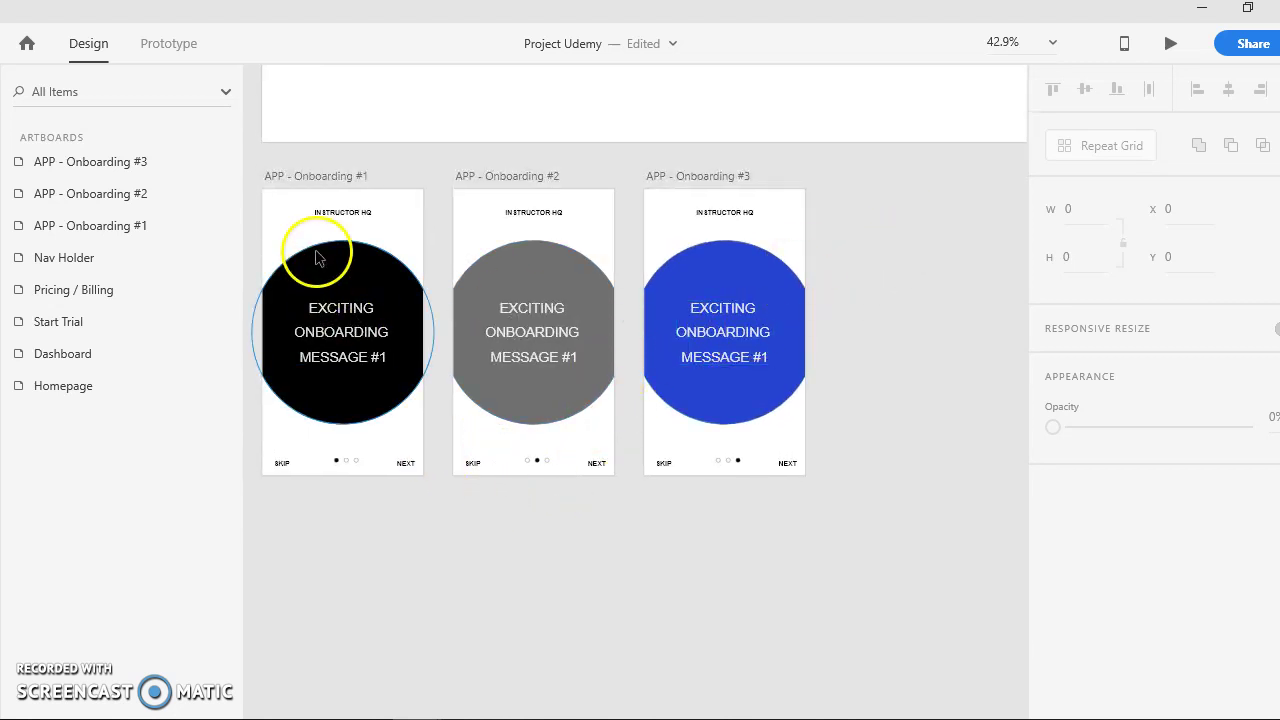
# - In Prototype mode, inspect the Onboarding #1 and #2 Next links, then select Onboarding #3
pyautogui.click(181, 50)
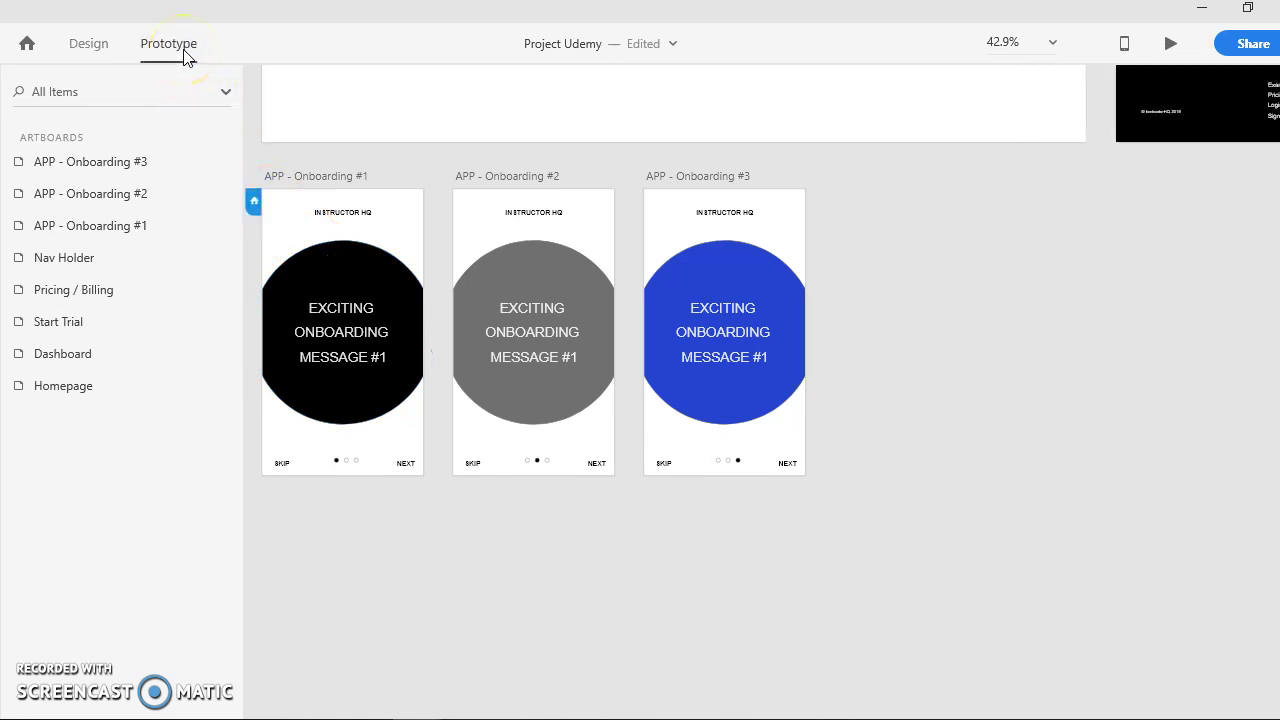
pyautogui.click(383, 397)
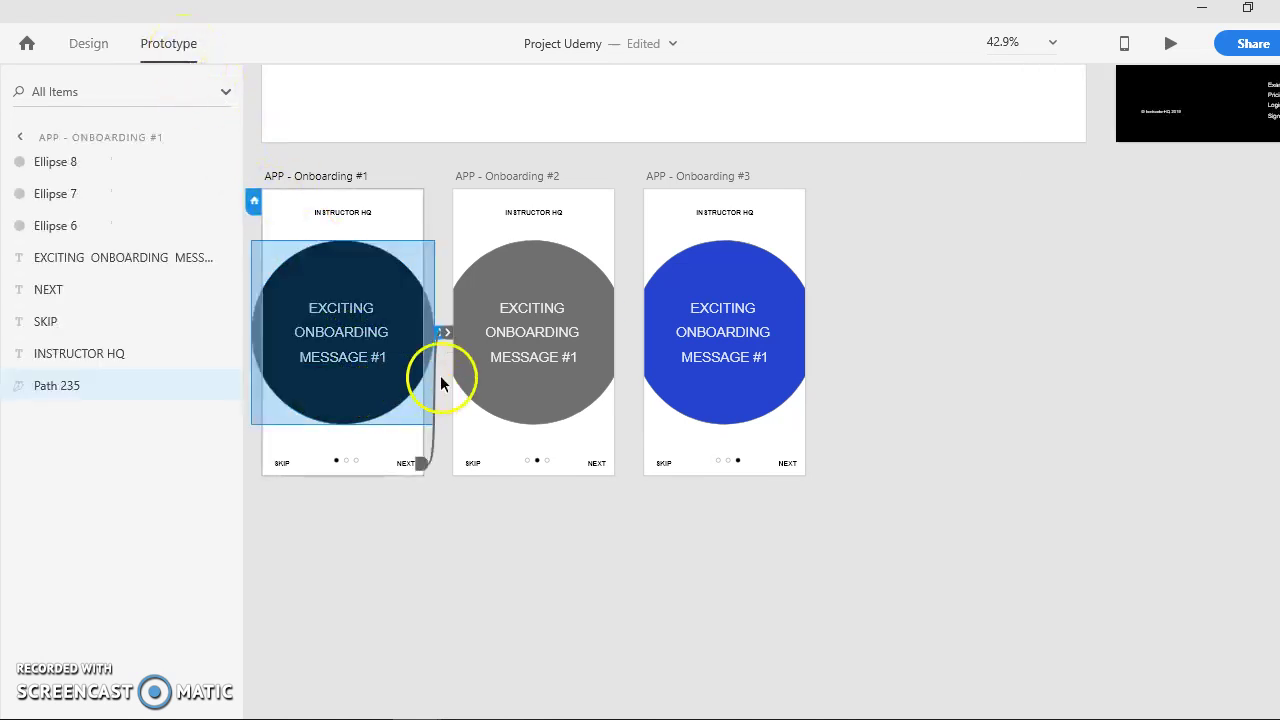
pyautogui.click(591, 398)
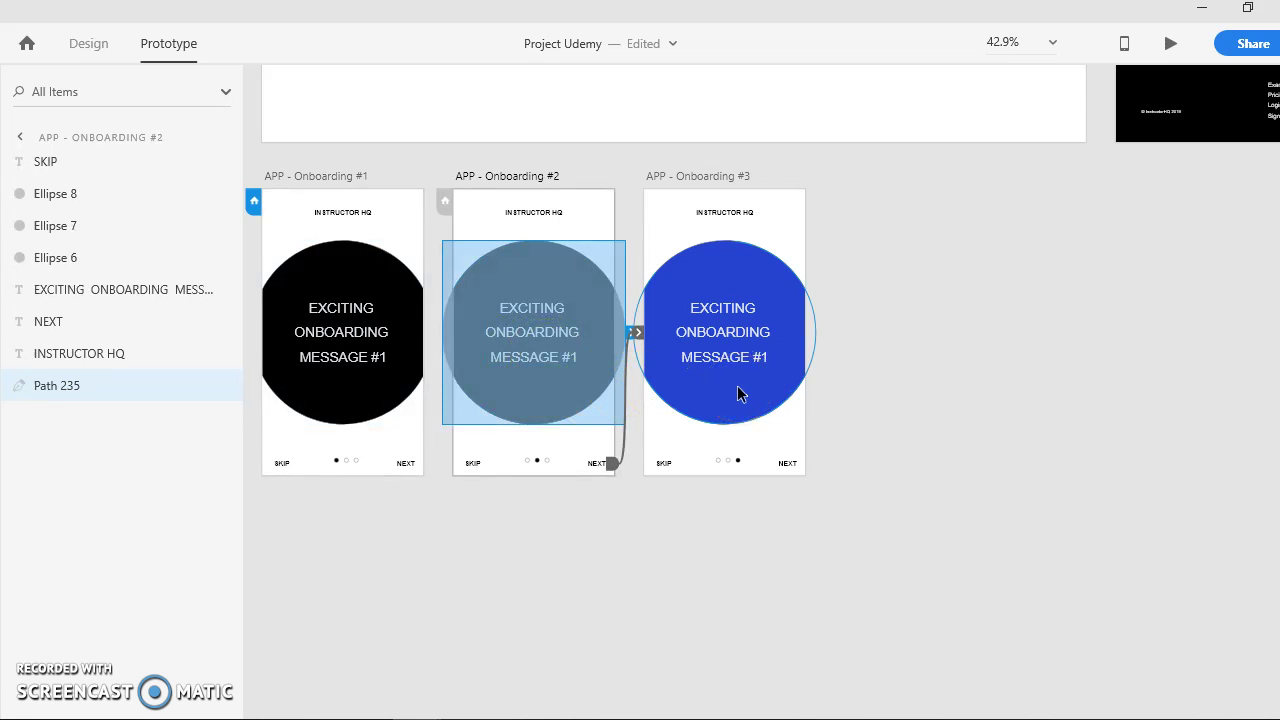
pyautogui.click(890, 318)
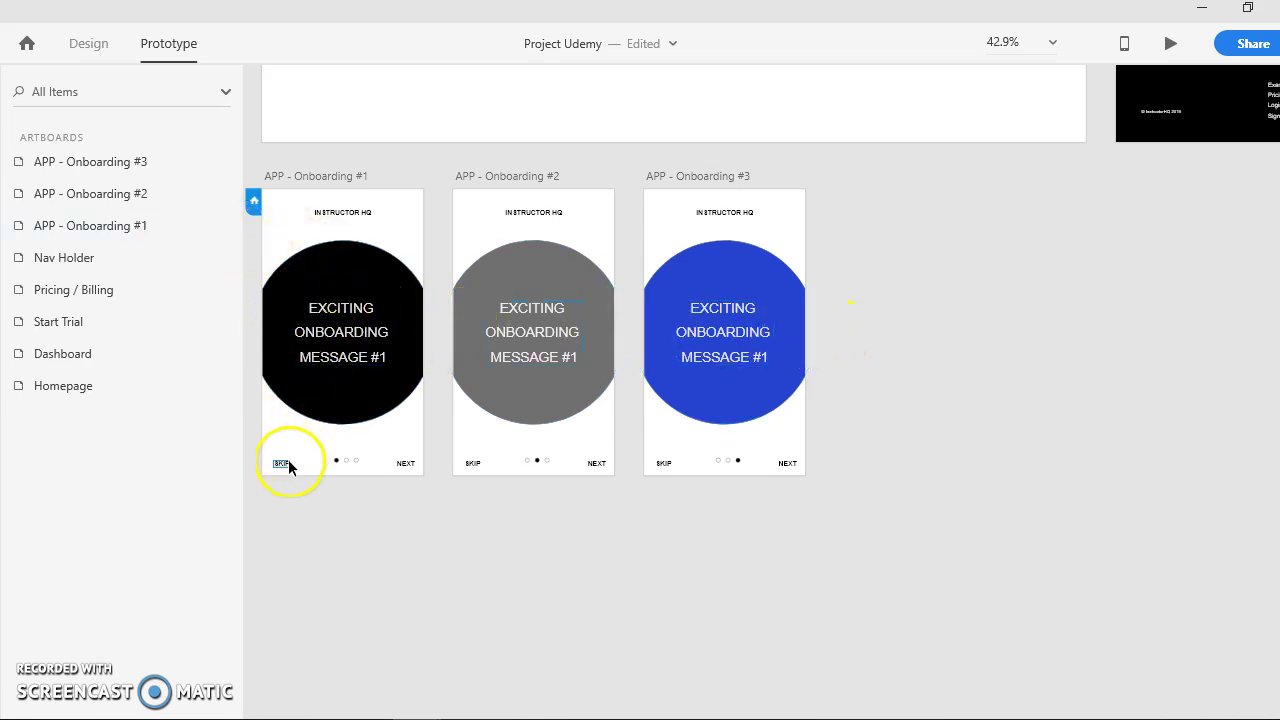
pyautogui.click(678, 410)
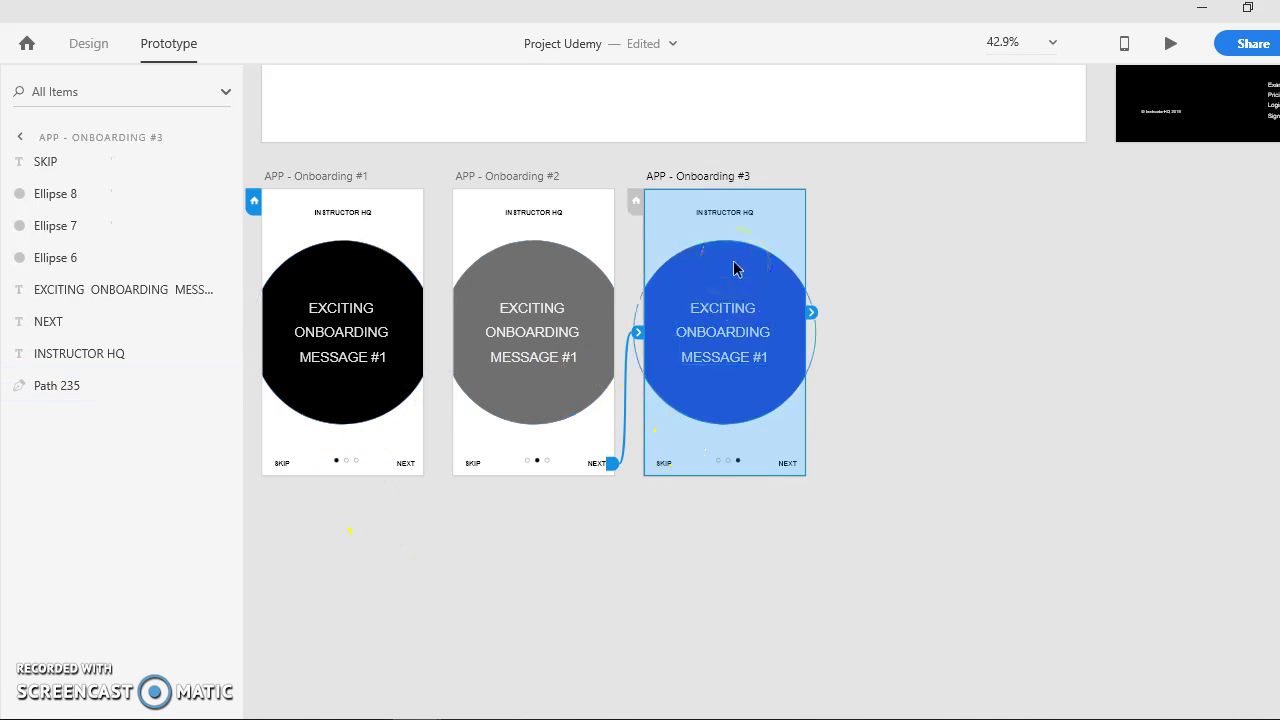
# - Paste a Login artboard beside Onboarding #3
pyautogui.hotkey('ctrl', 'v')
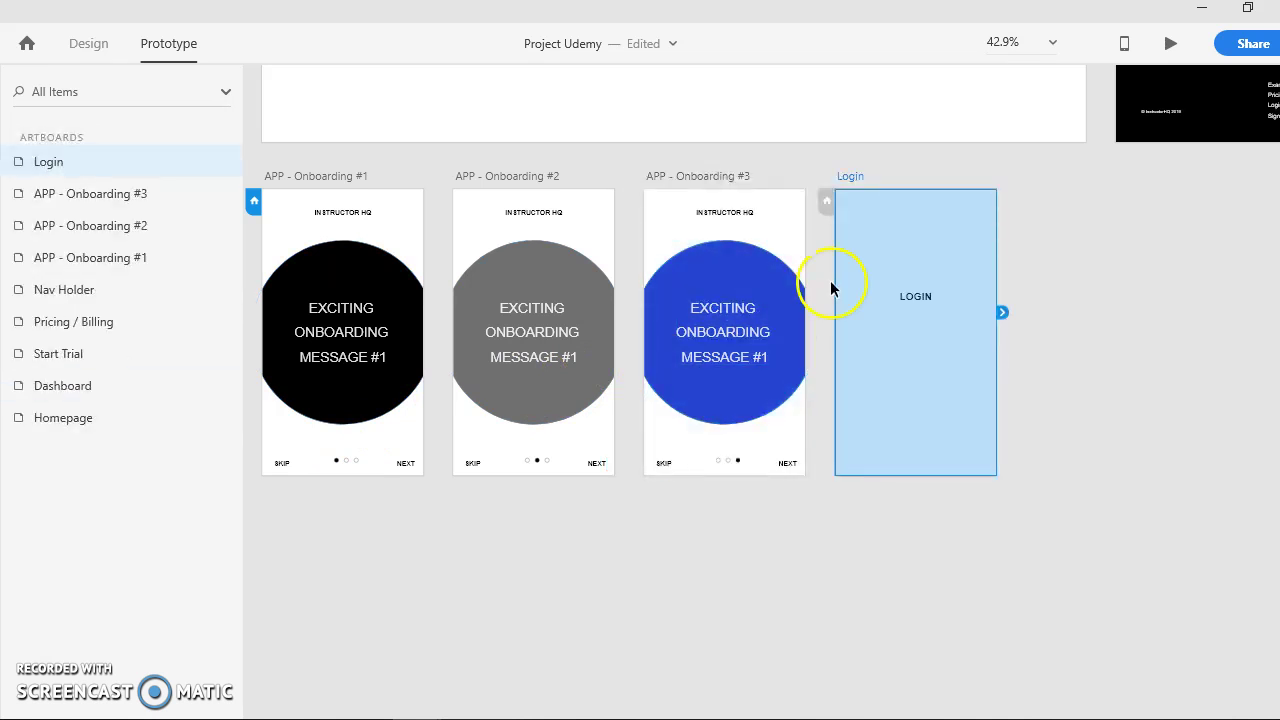
pyautogui.click(1110, 306)
pyautogui.click(975, 290)
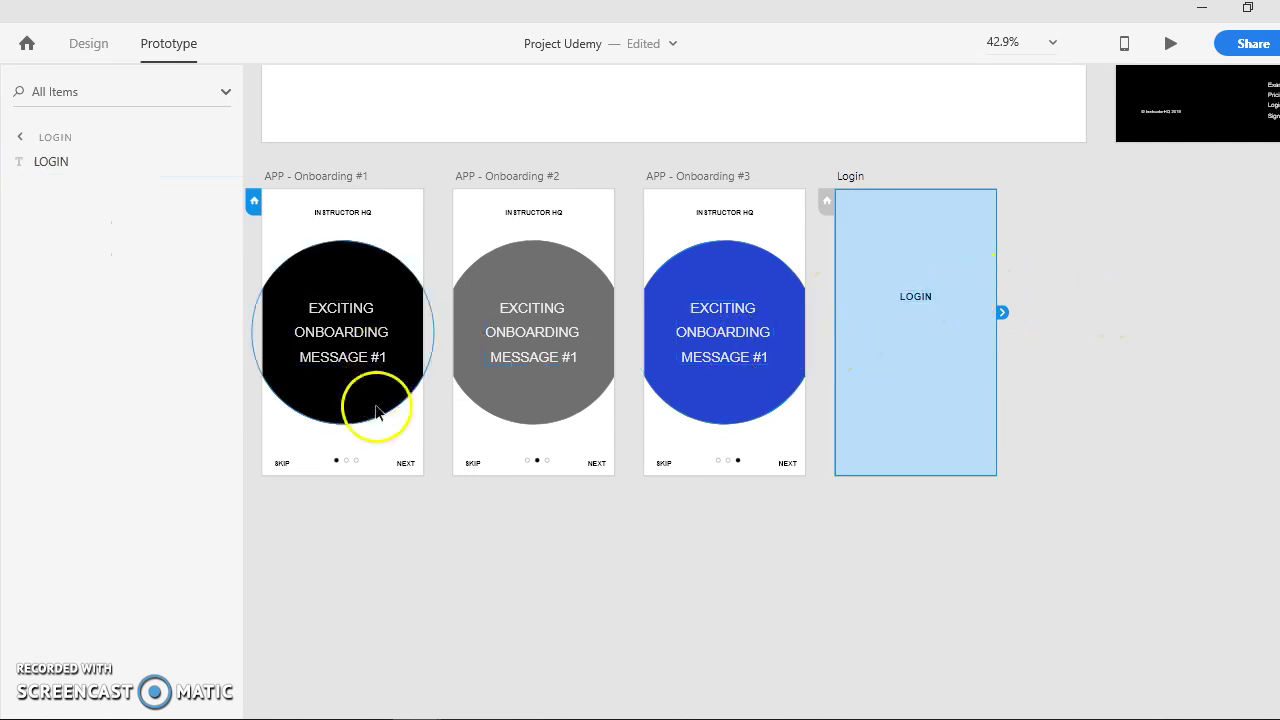
# - Wire Onboarding #1's SKIP to Login with Tap, Transition, Slide Left, Ease Out, 0.3 s
pyautogui.click(283, 463)
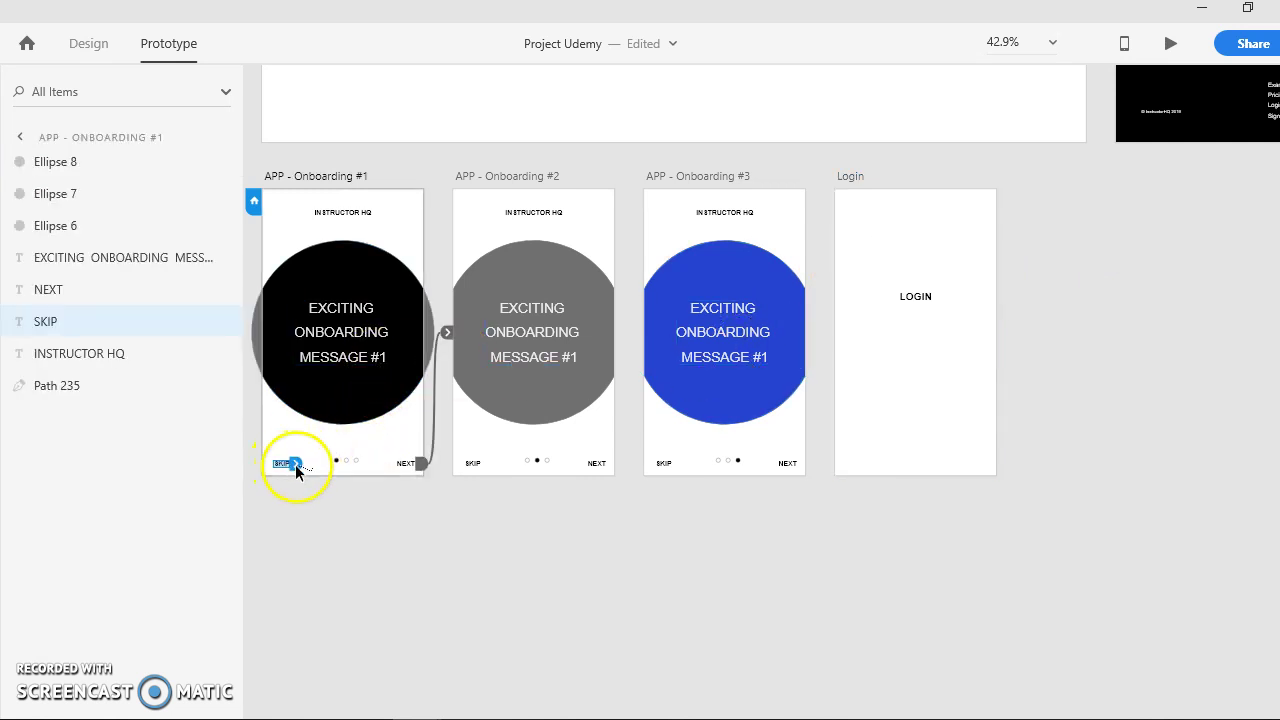
pyautogui.moveTo(295, 464); pyautogui.dragTo(862, 357)
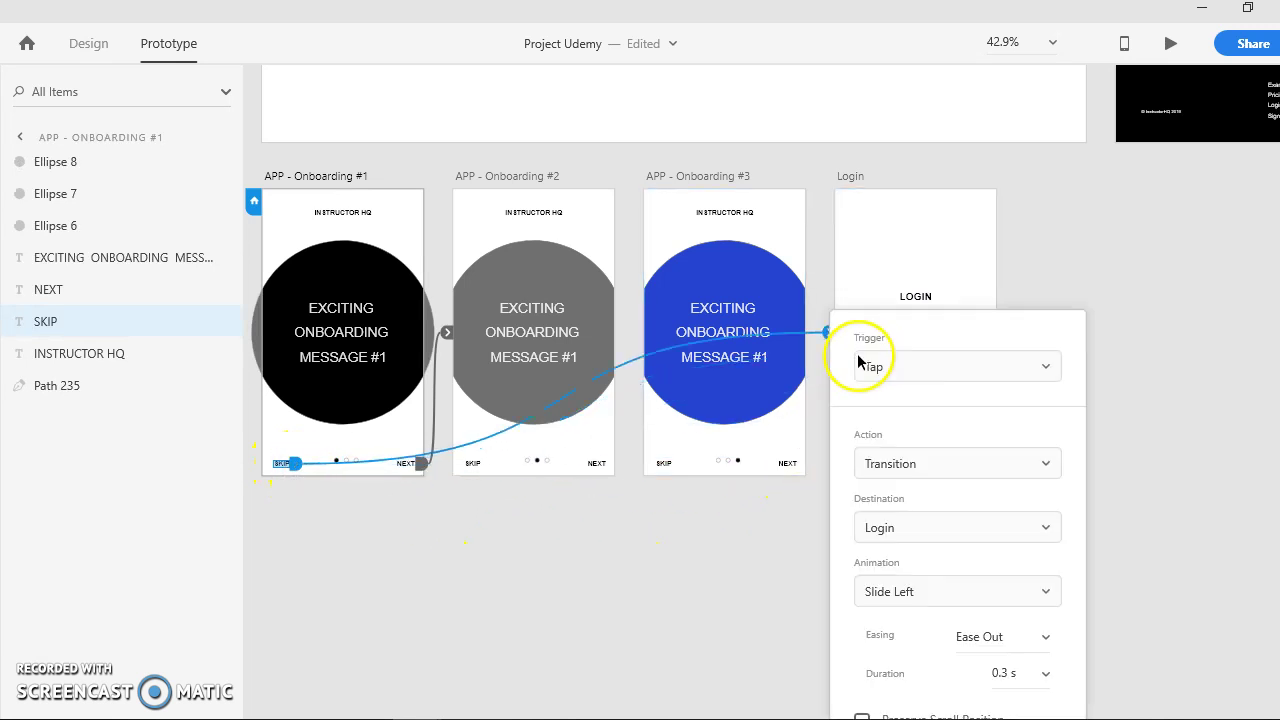
pyautogui.click(1012, 472)
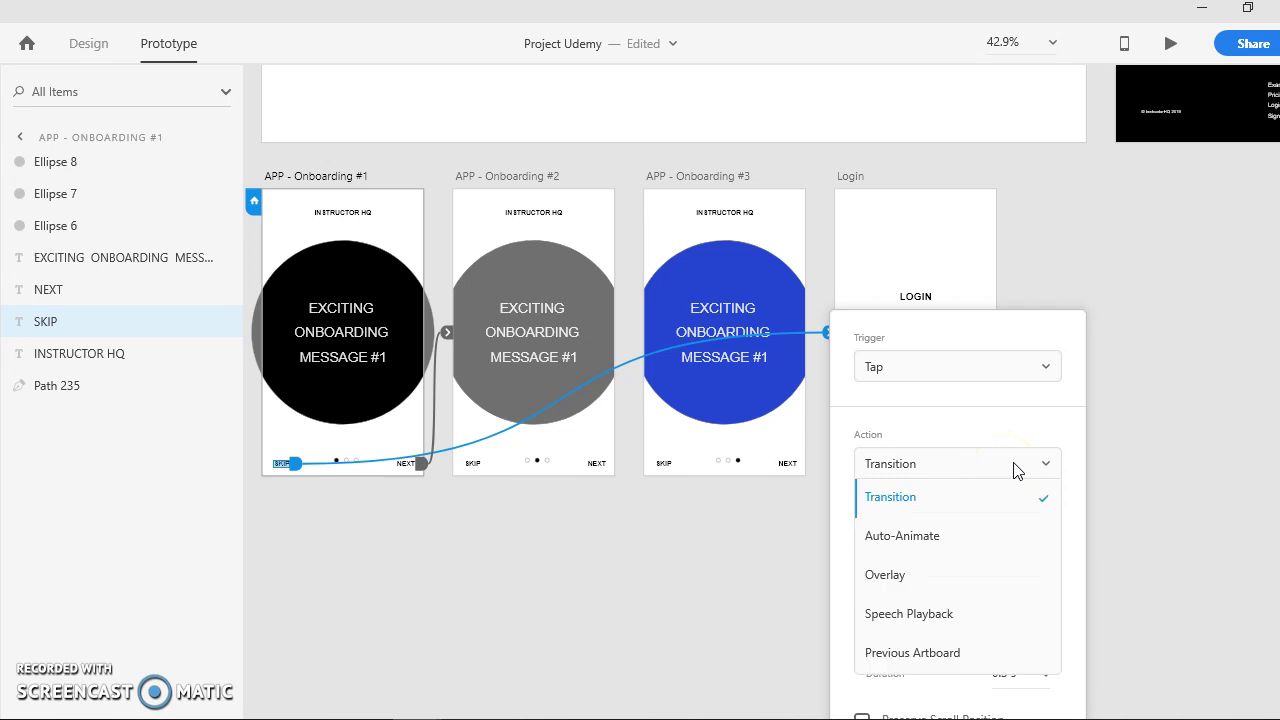
pyautogui.click(1014, 470)
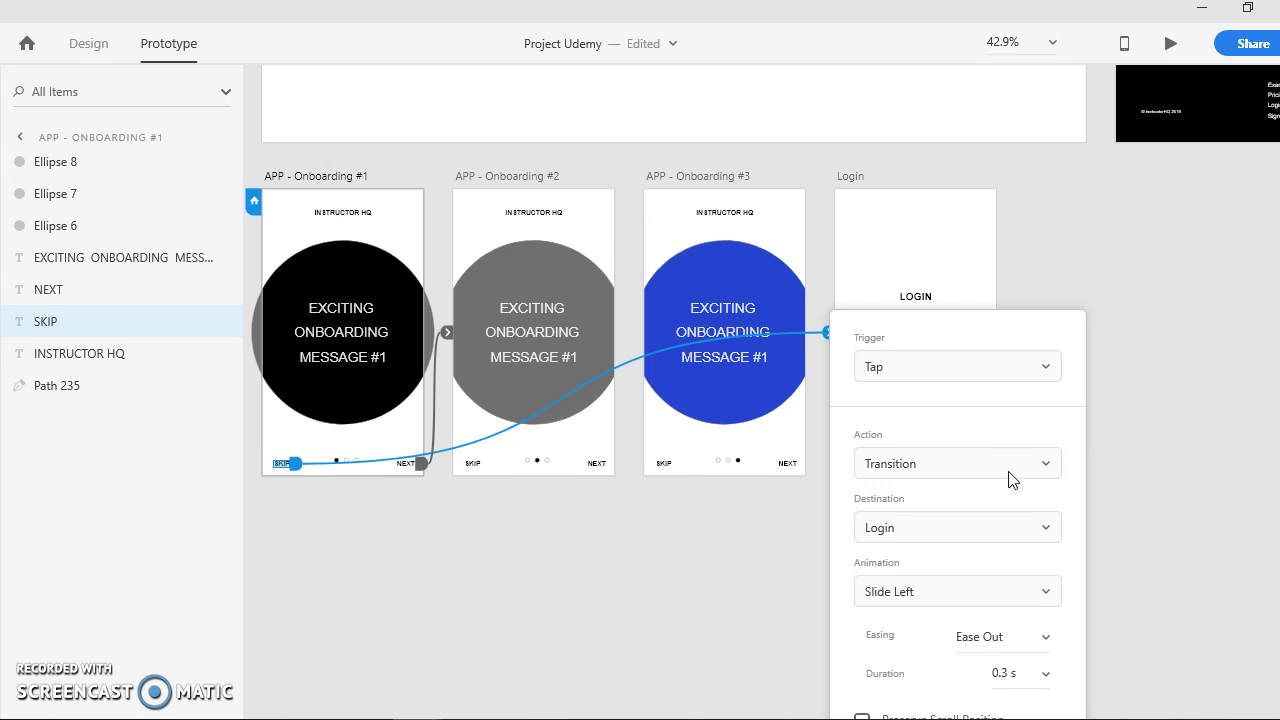
pyautogui.click(1044, 592)
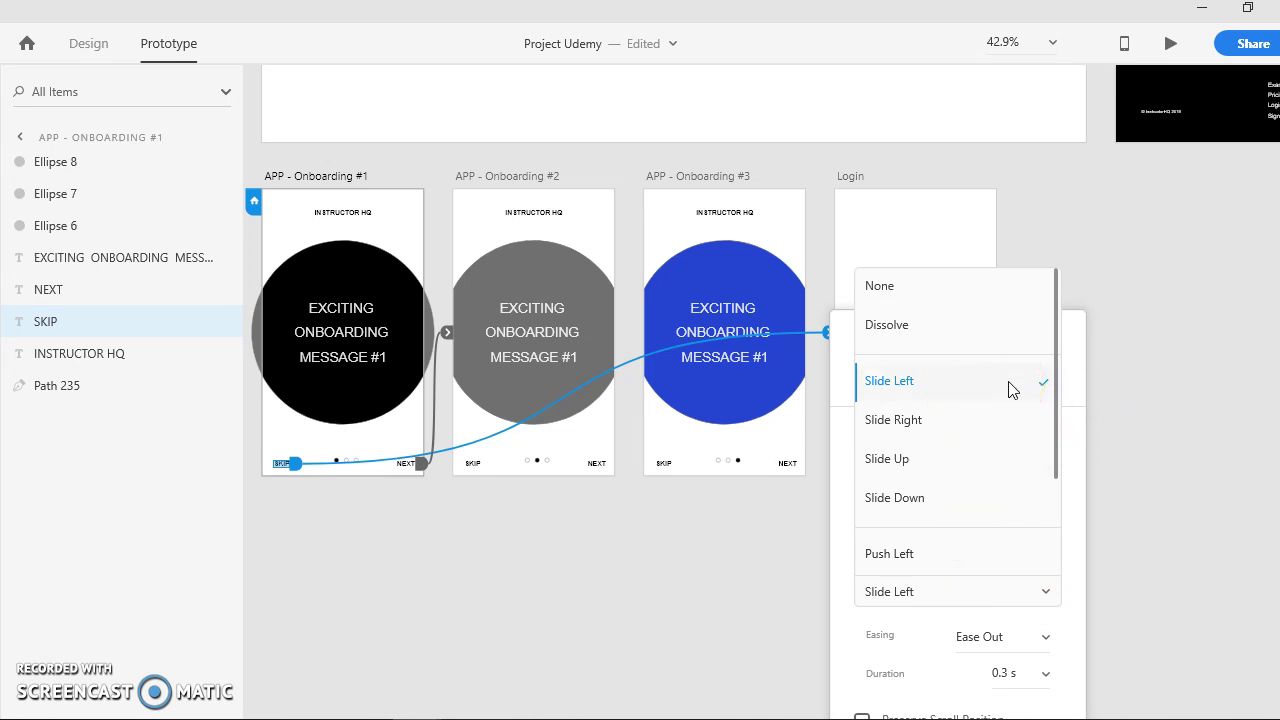
pyautogui.moveTo(1057, 443); pyautogui.dragTo(1061, 534)
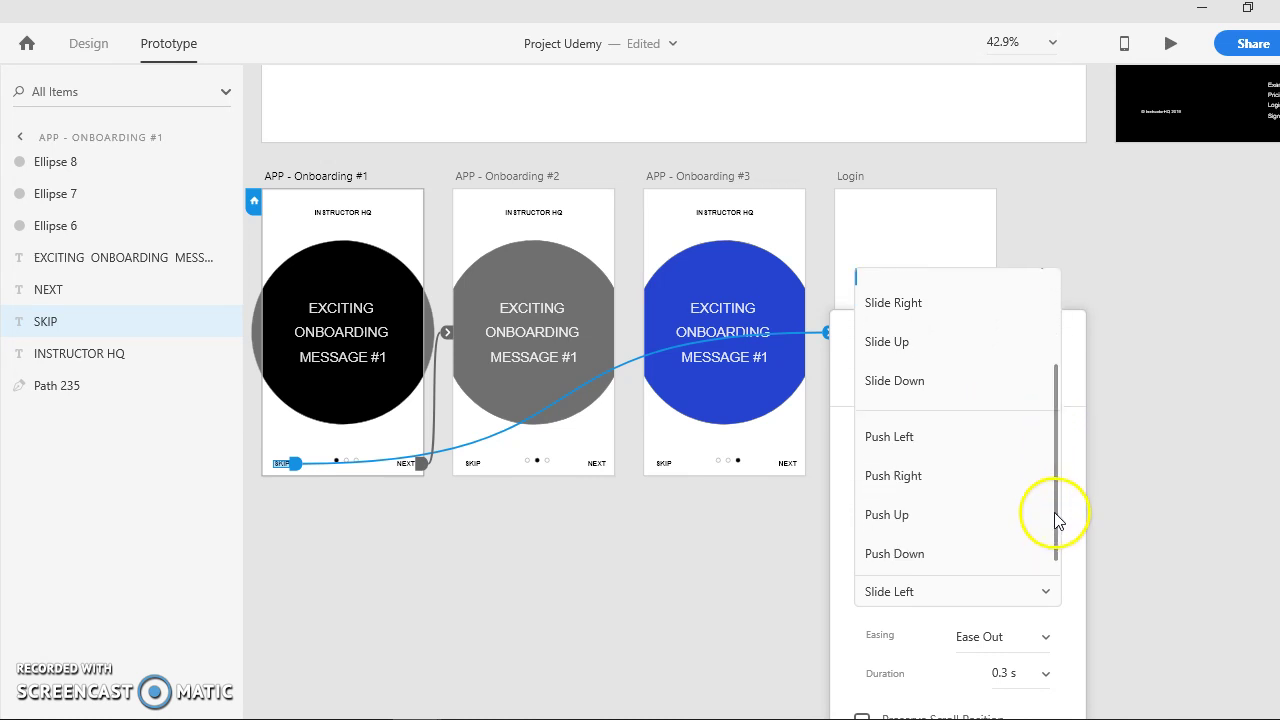
pyautogui.click(1103, 385)
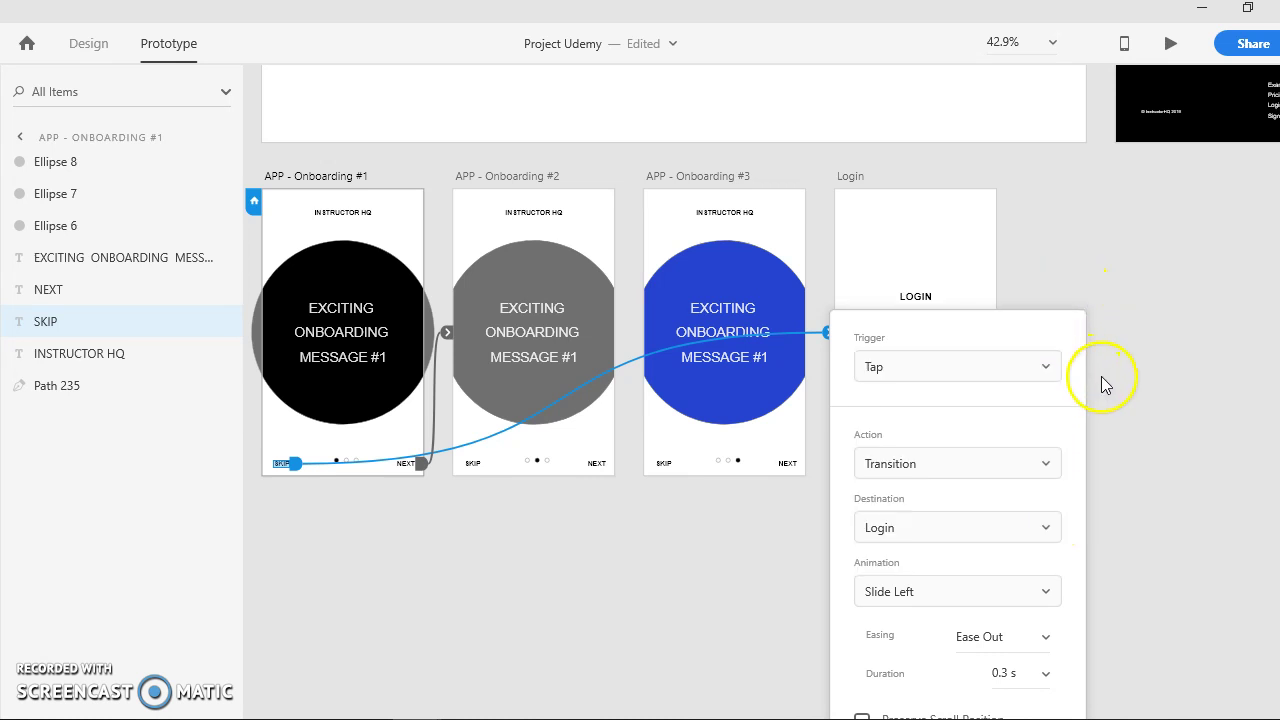
pyautogui.click(1108, 422)
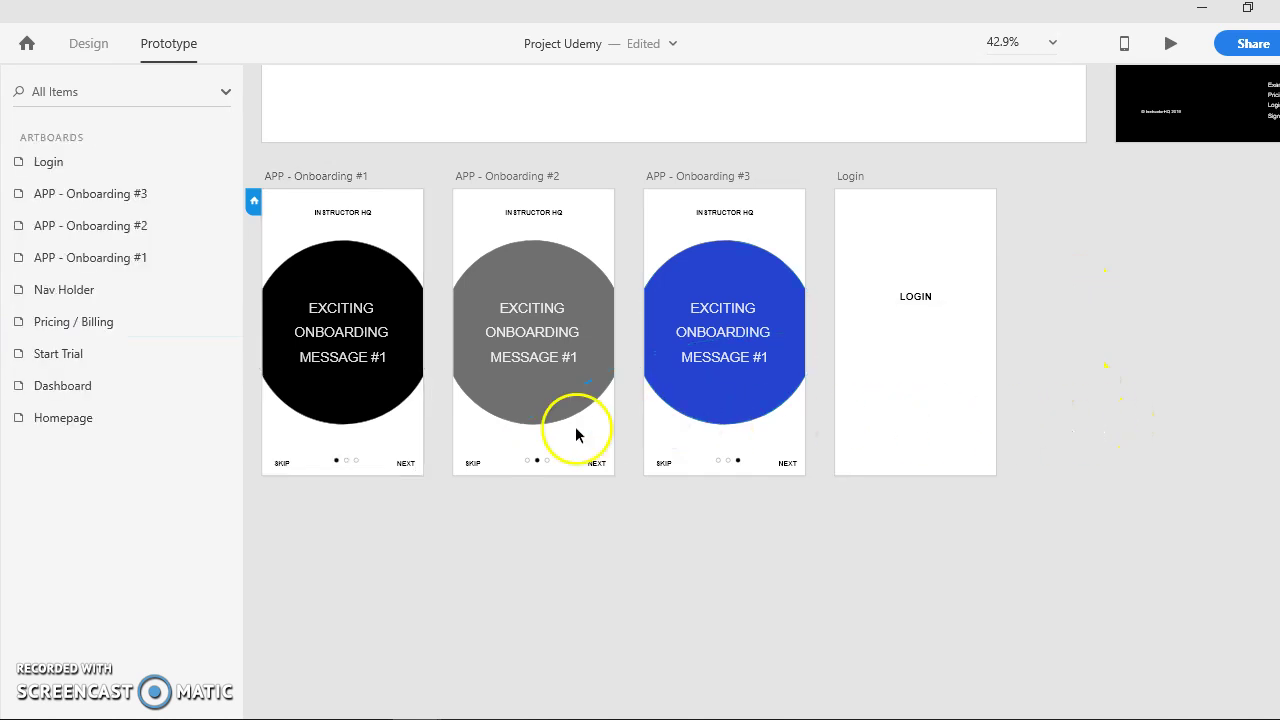
# - Preview from Onboarding #1 and confirm SKIP jumps to the Login screen
pyautogui.click(382, 441)
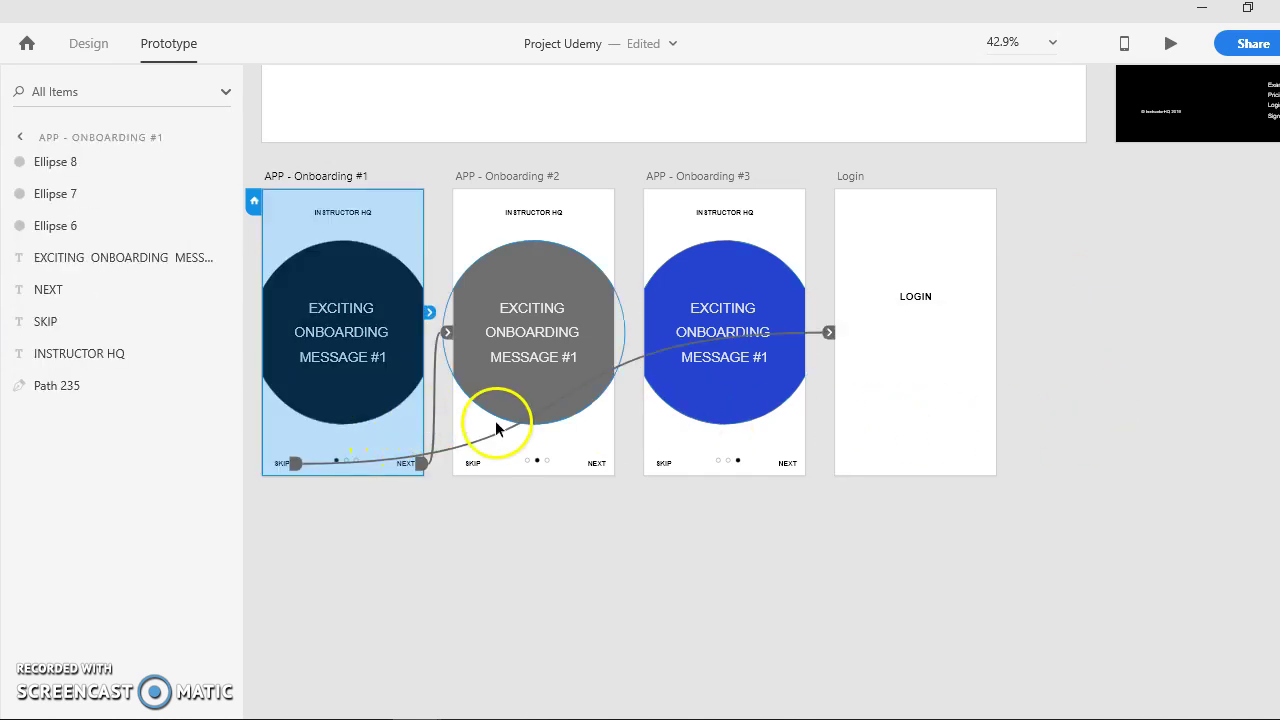
pyautogui.click(318, 481)
pyautogui.click(317, 430)
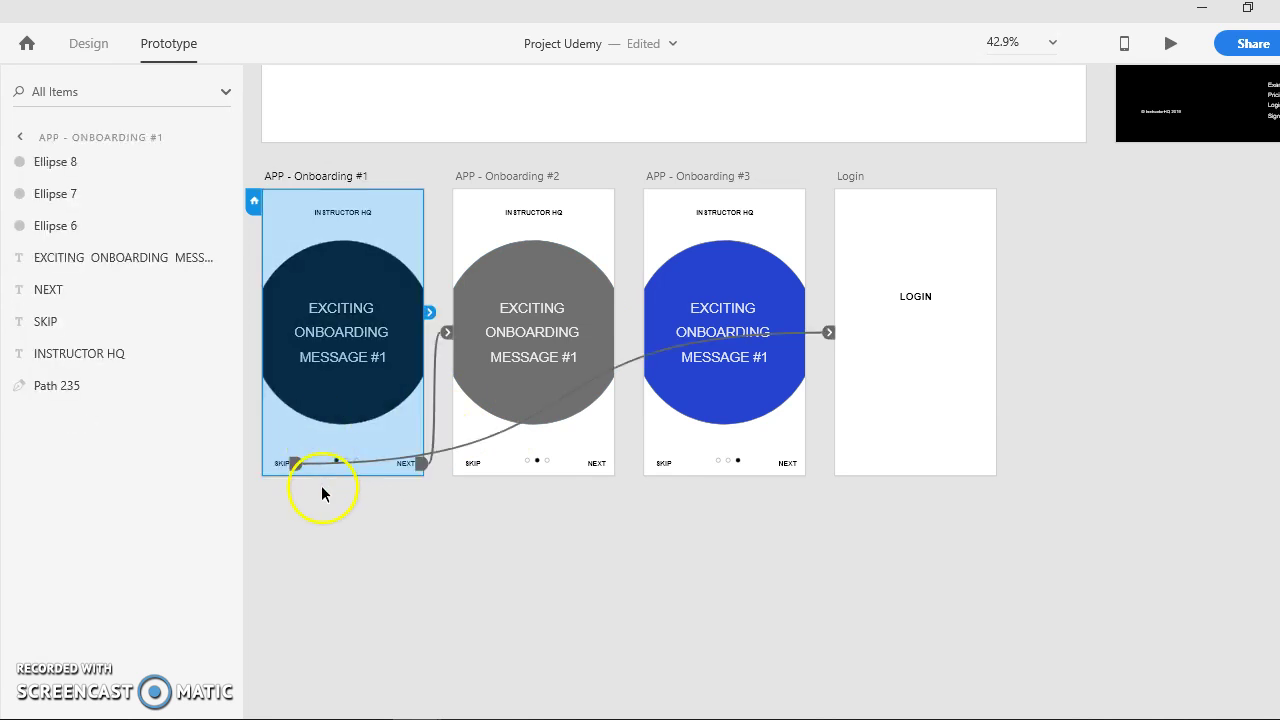
pyautogui.click(1170, 43)
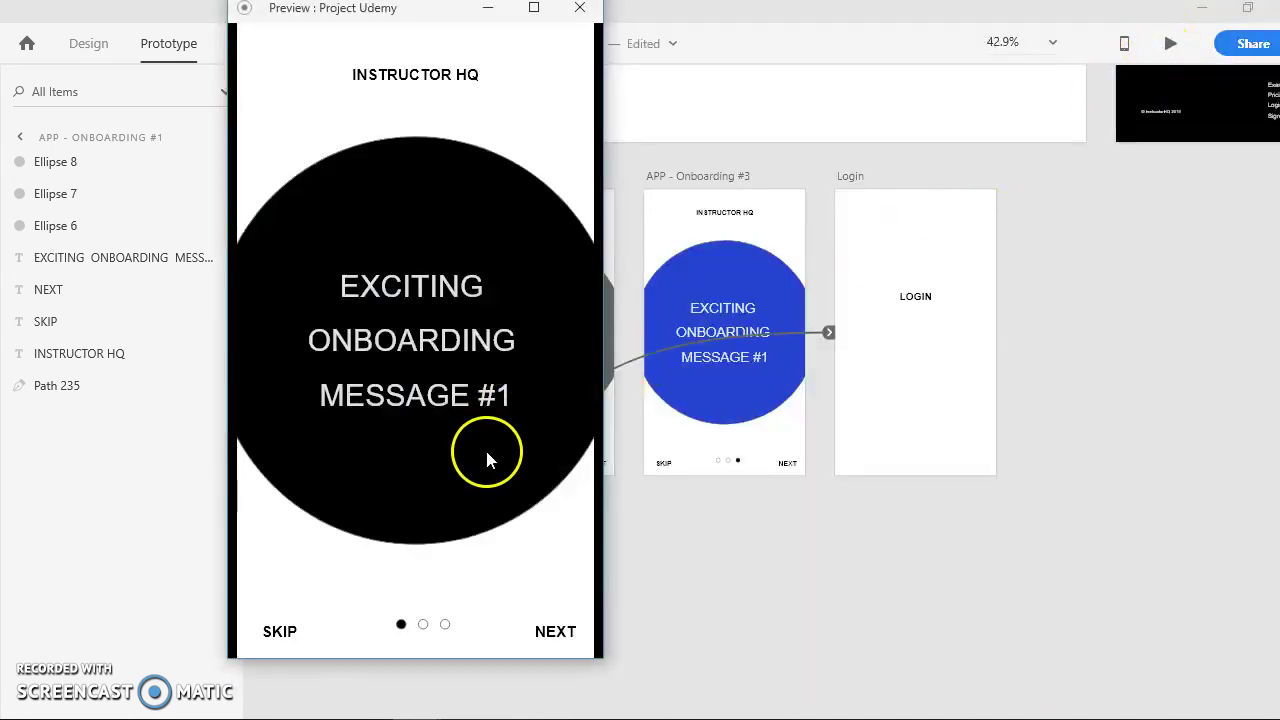
pyautogui.click(280, 628)
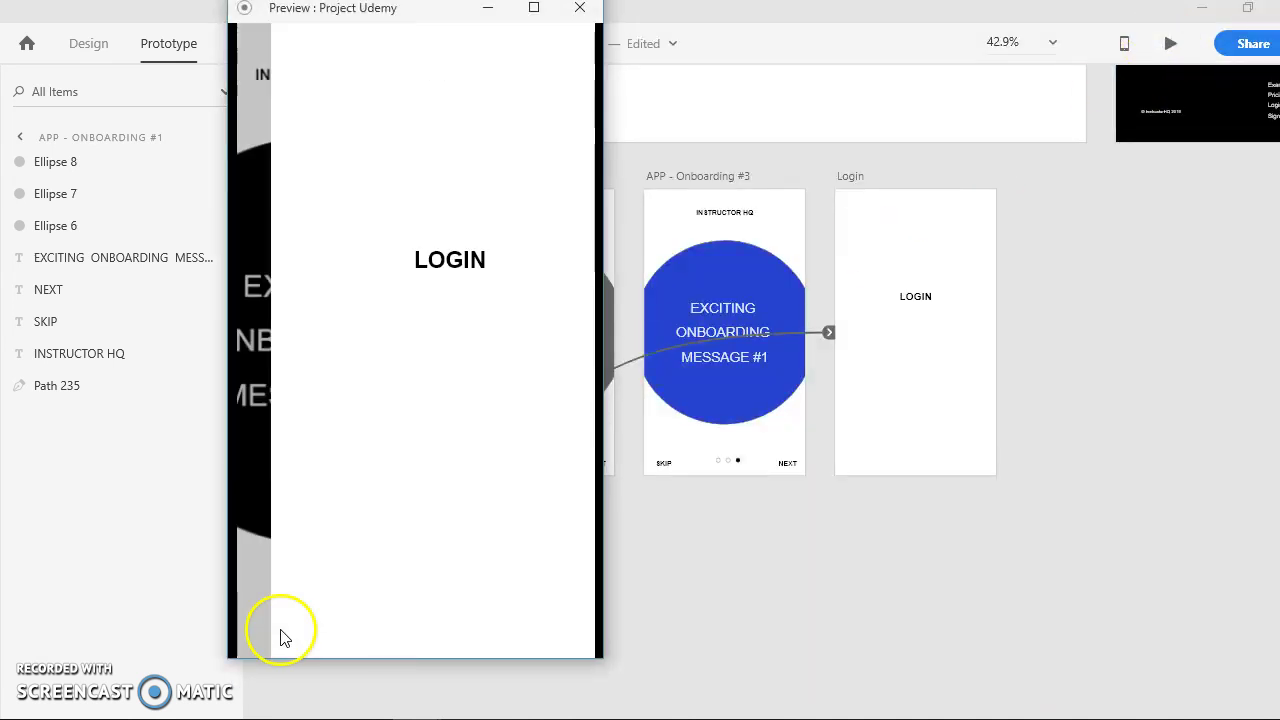
pyautogui.click(577, 7)
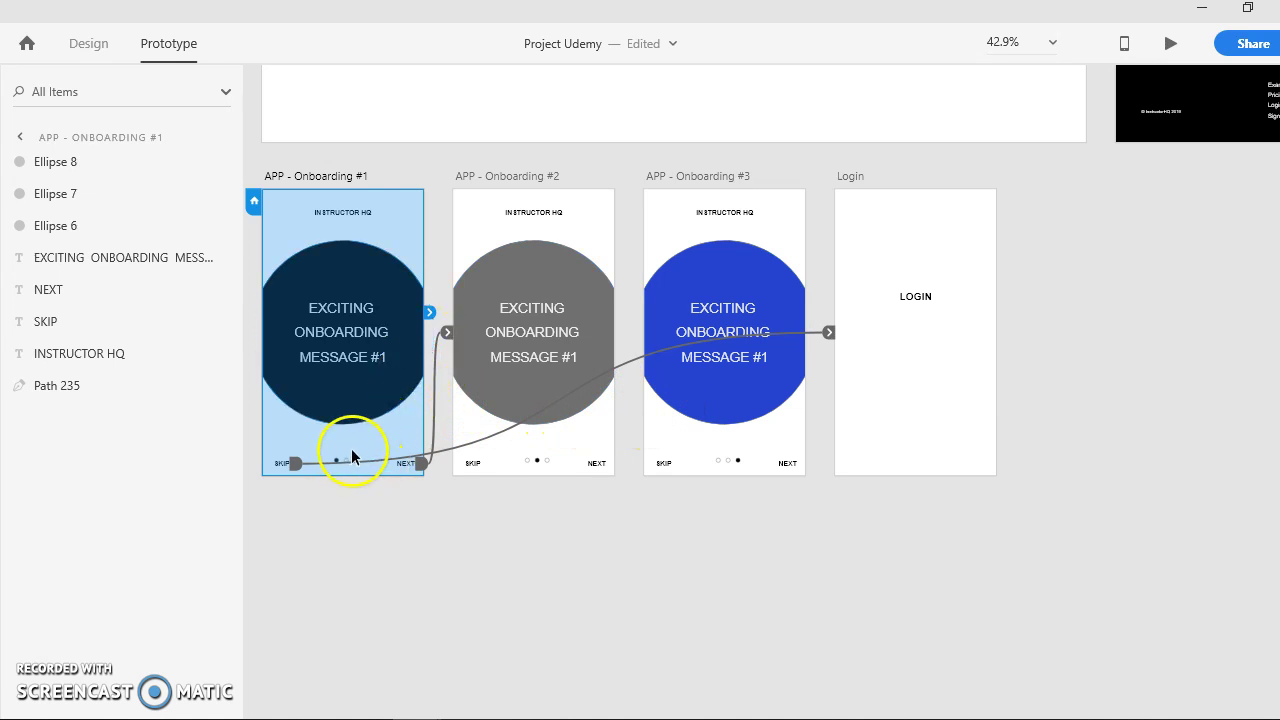
# - Preview again and tap NEXT twice to reach Onboarding #3
pyautogui.click(1170, 43)
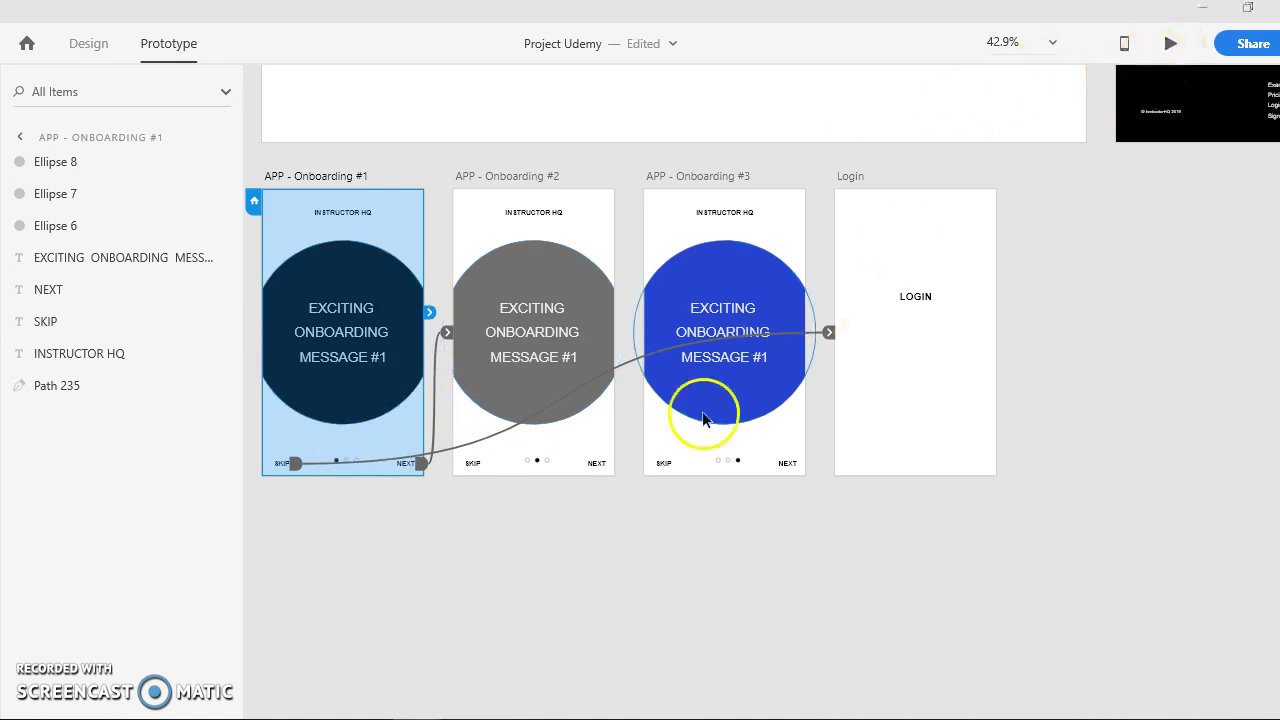
pyautogui.click(545, 668)
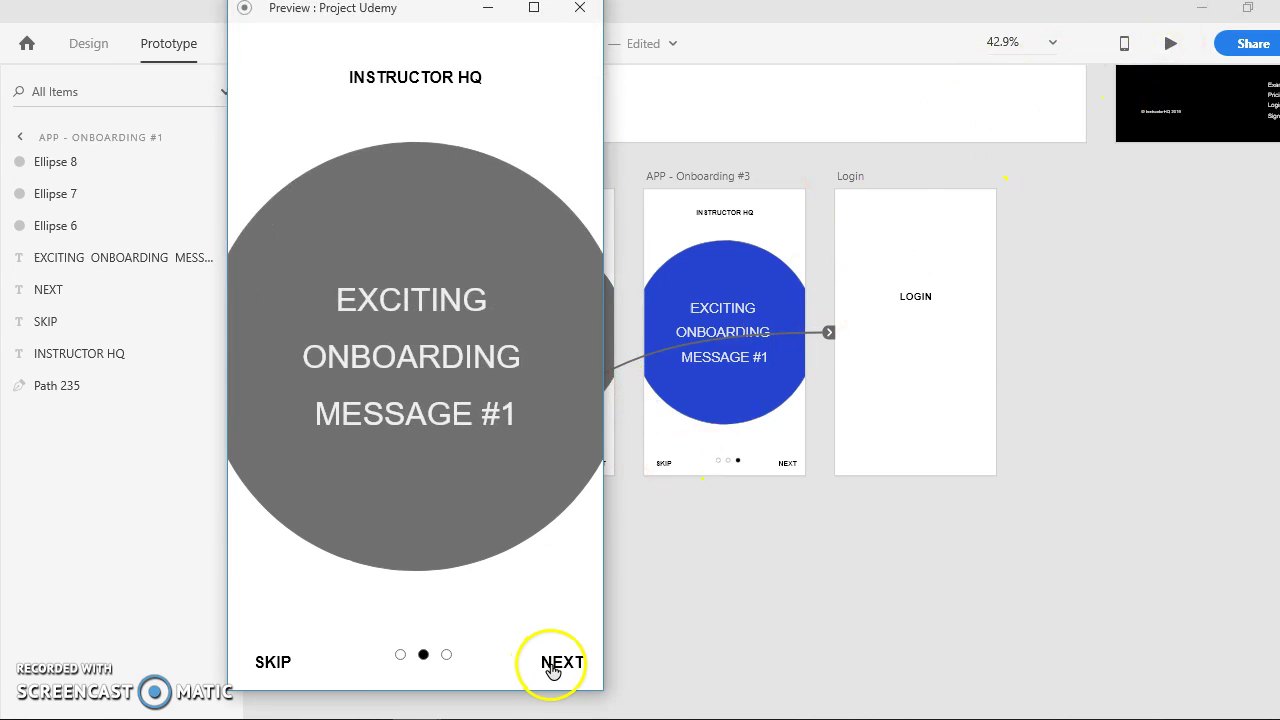
pyautogui.click(555, 670)
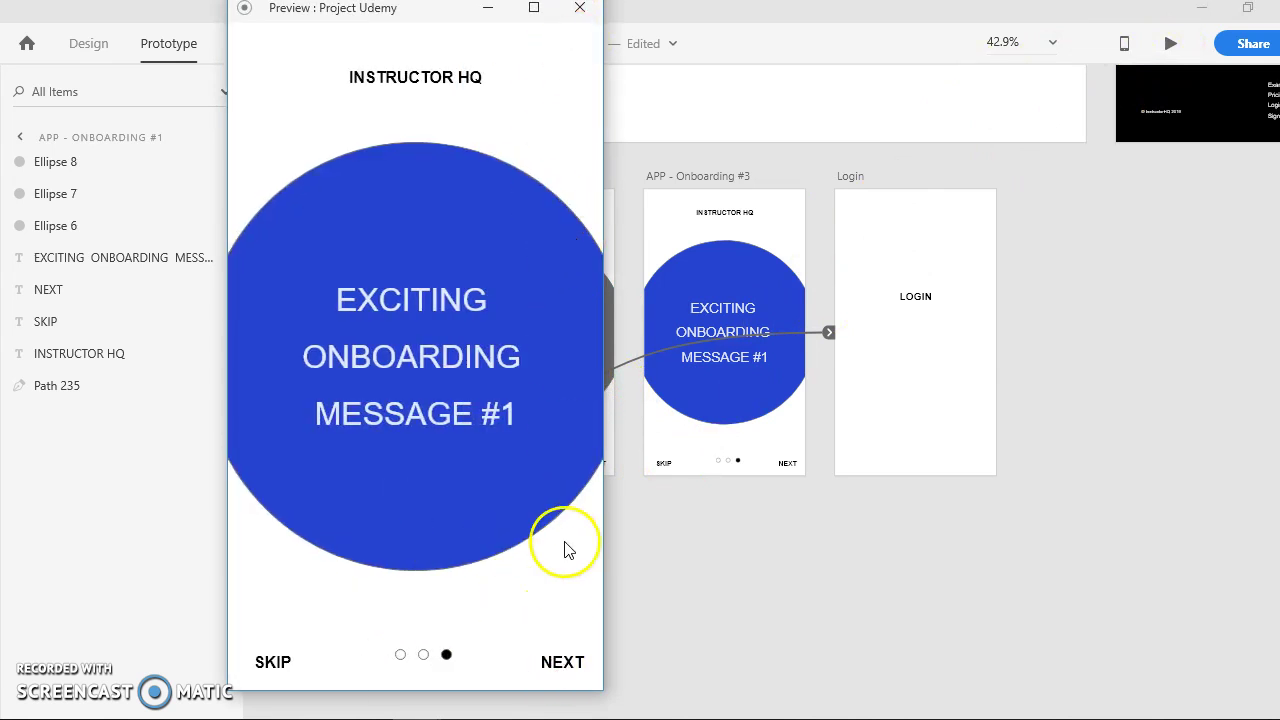
# - Link NEXT on Onboarding #3 to the Login artboard with Tap and Slide Left
pyautogui.click(579, 8)
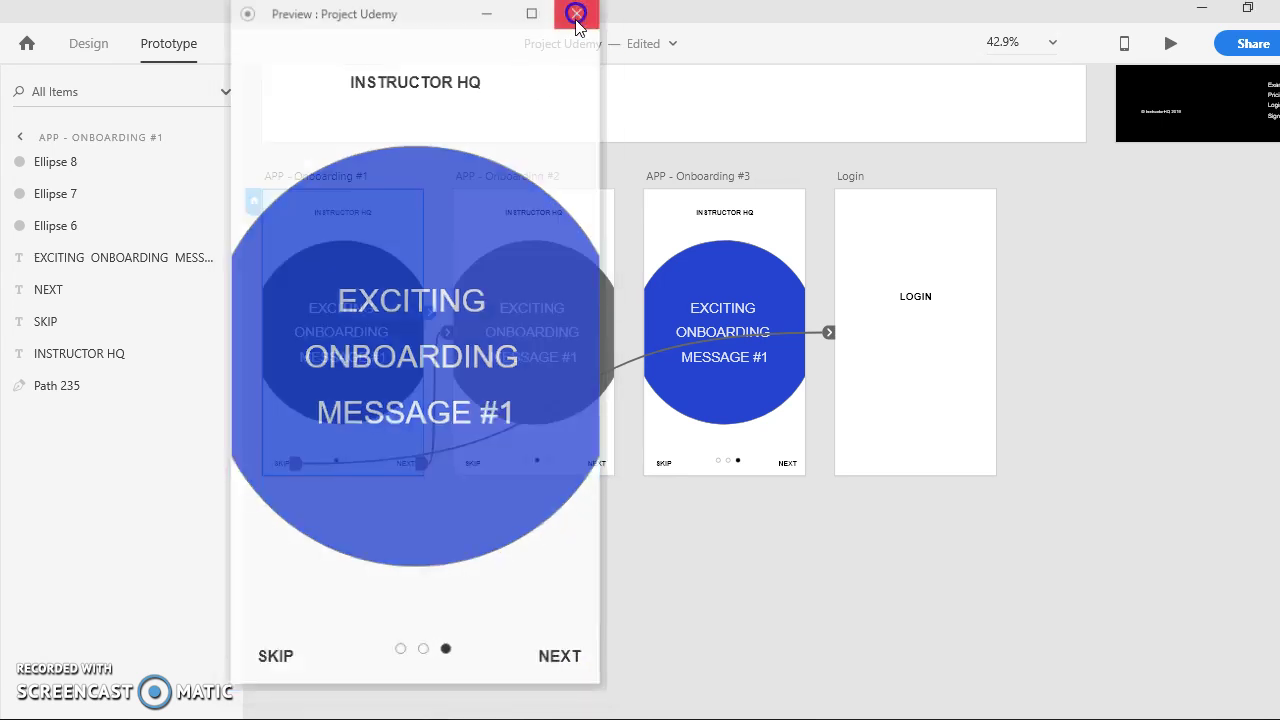
pyautogui.click(786, 463)
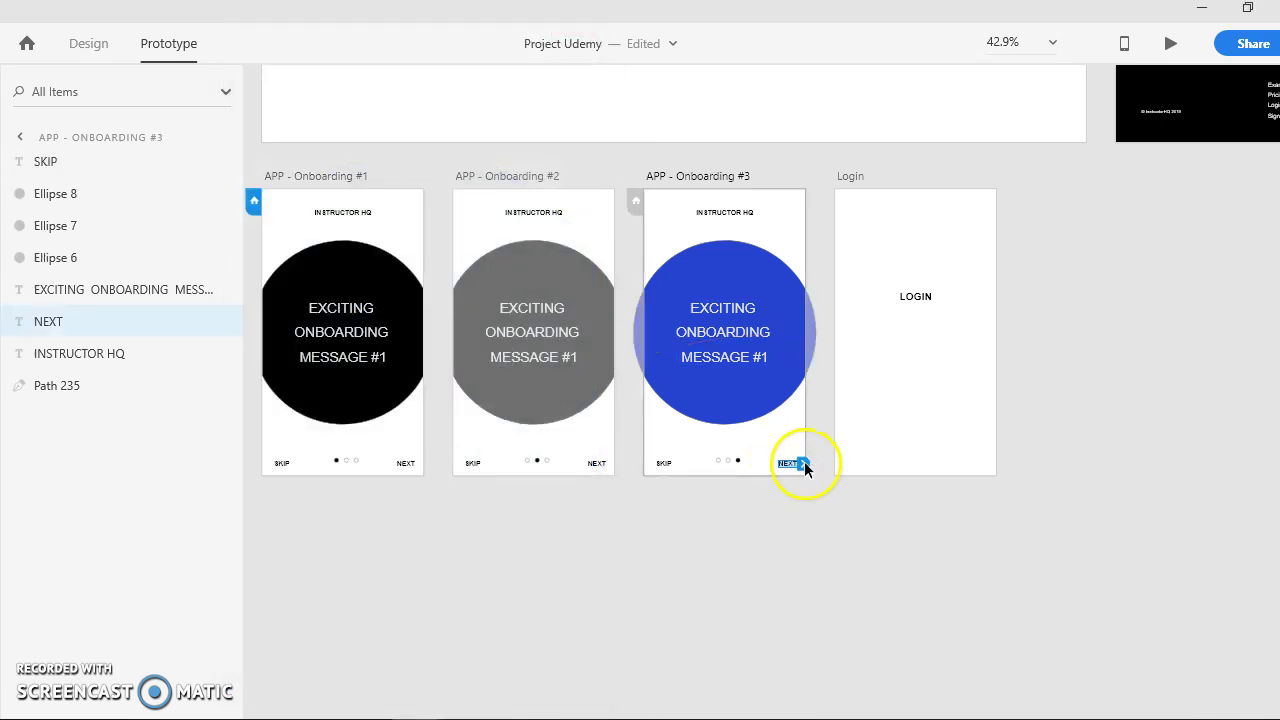
pyautogui.moveTo(804, 463); pyautogui.dragTo(845, 365)
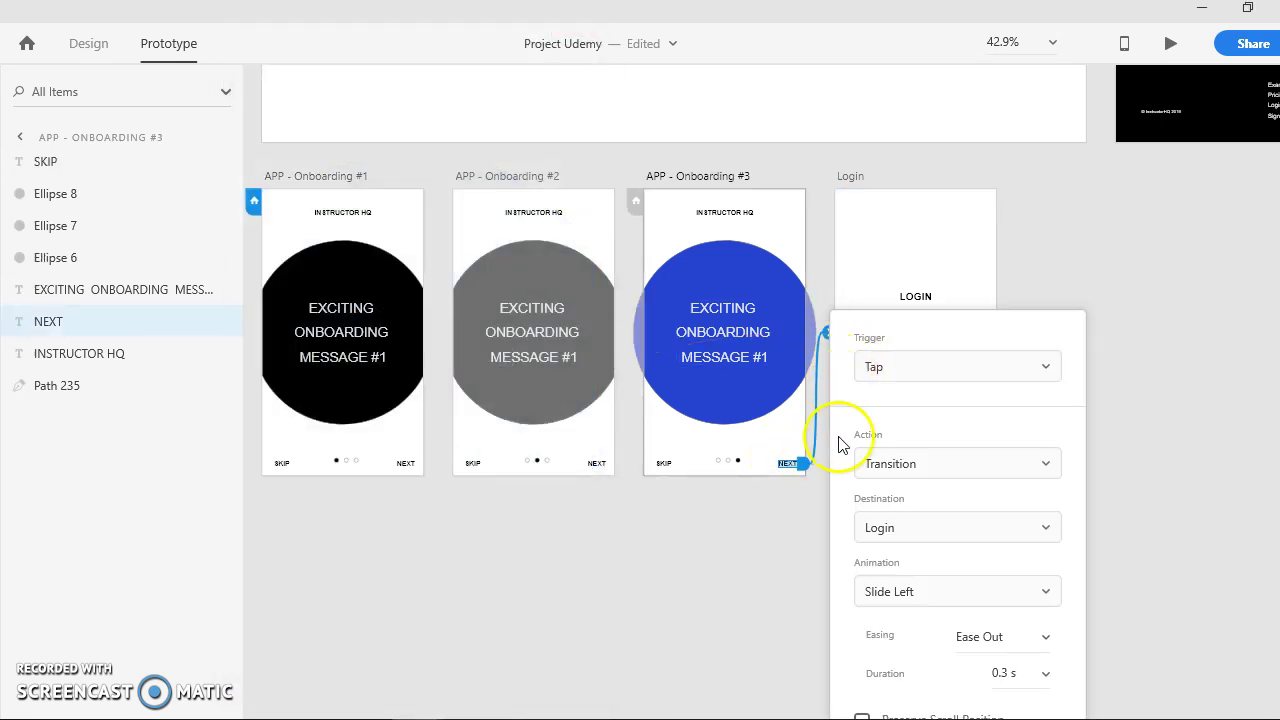
pyautogui.click(792, 557)
# - Inspect the SKIP texts on Onboarding #1 and #2 and view SKIP's link settings
pyautogui.click(280, 462)
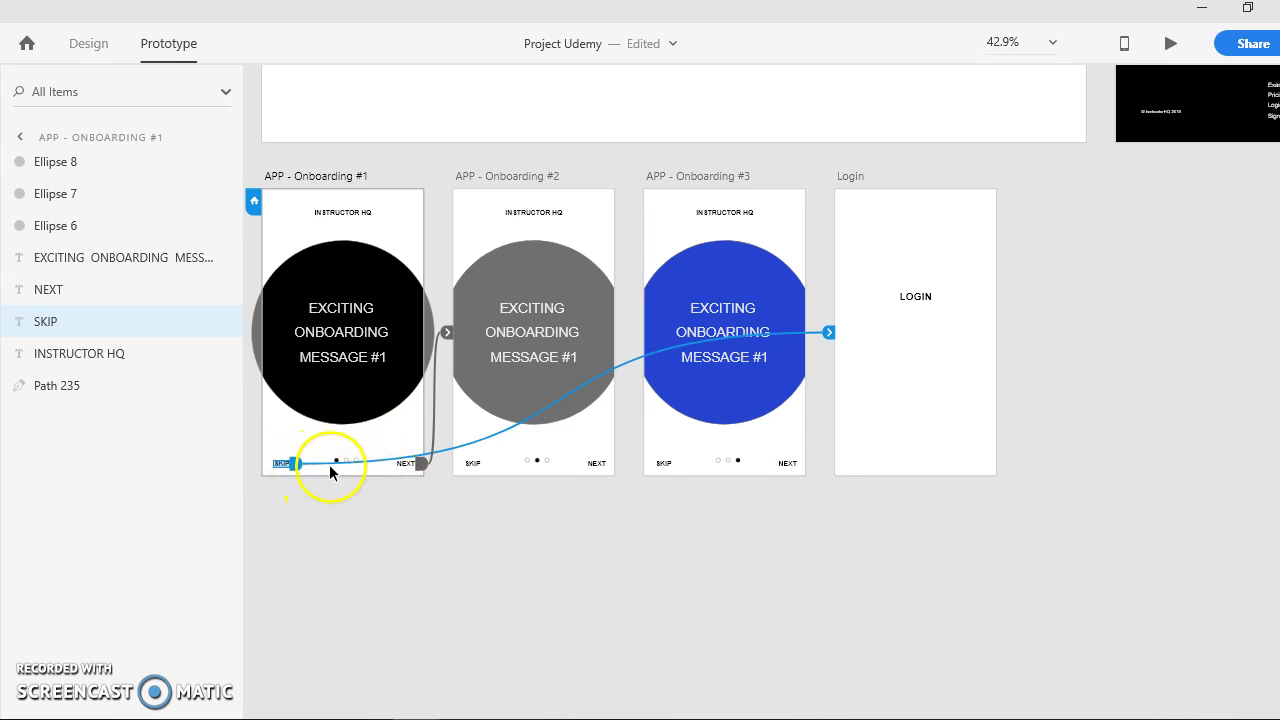
pyautogui.click(470, 463)
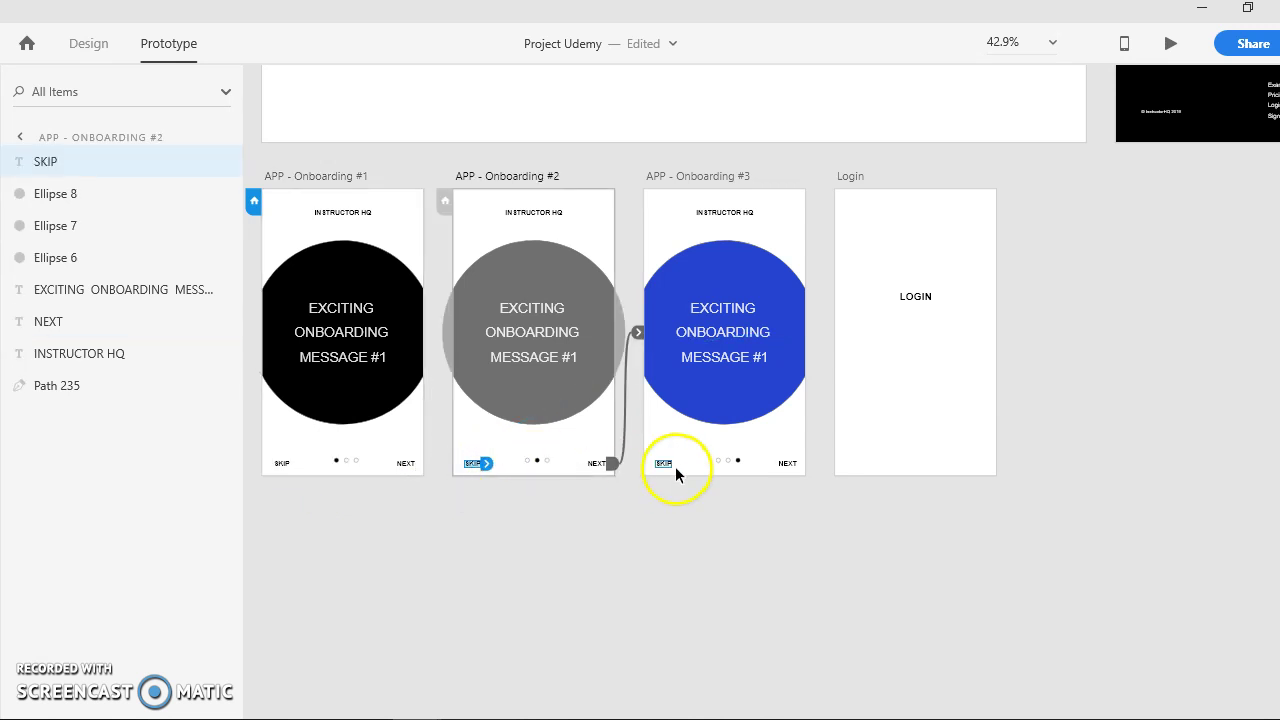
pyautogui.click(279, 464)
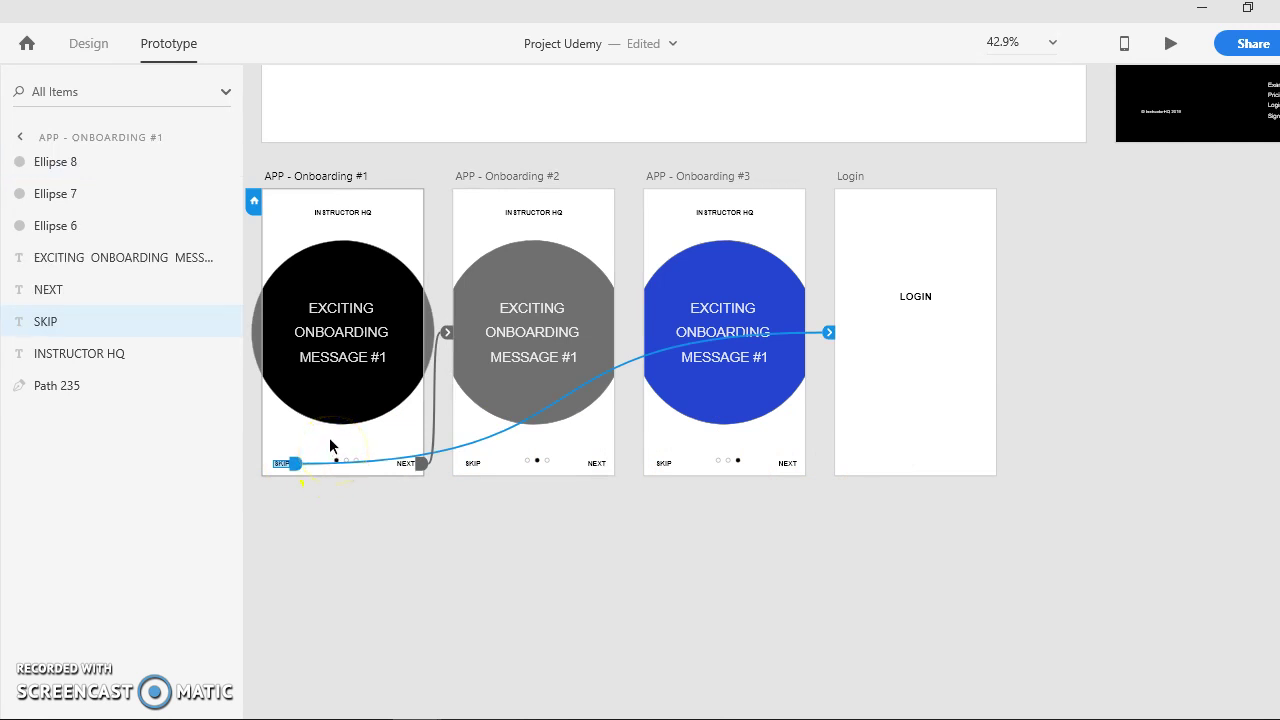
pyautogui.click(297, 464)
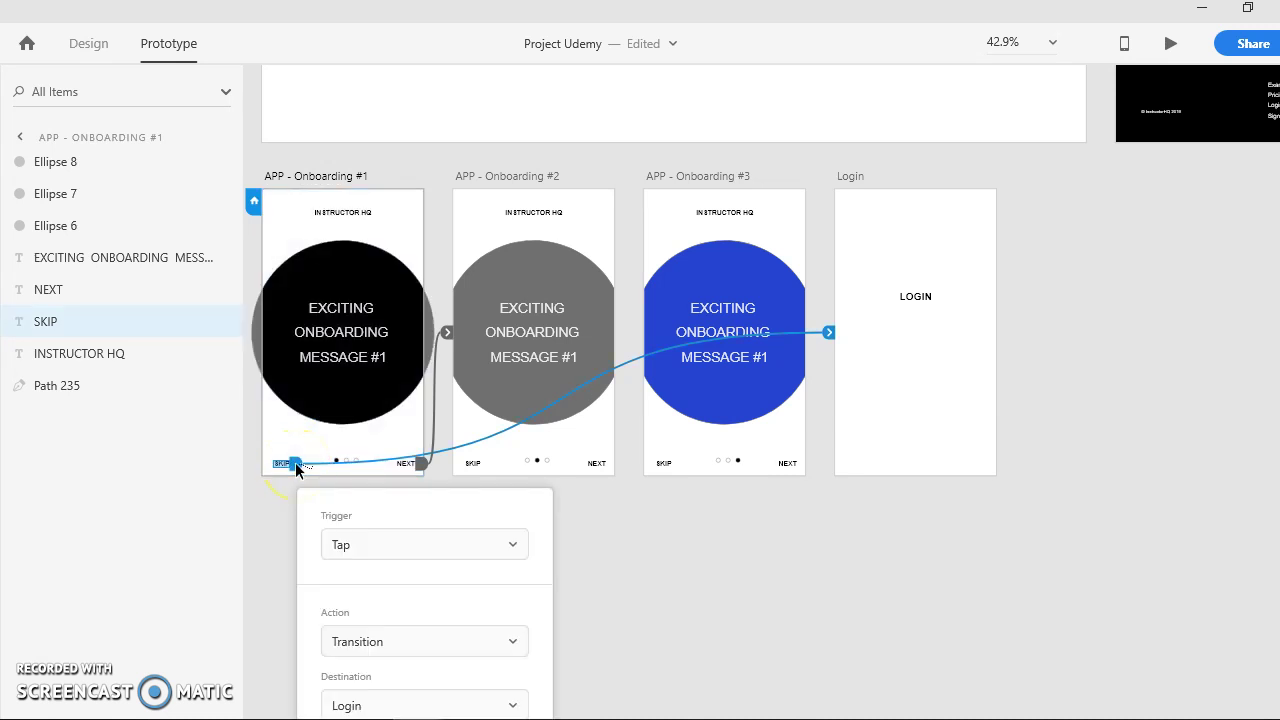
# - Delete the unlinked SKIP texts from Onboarding #2 and #3
pyautogui.click(481, 462)
pyautogui.press('Delete')
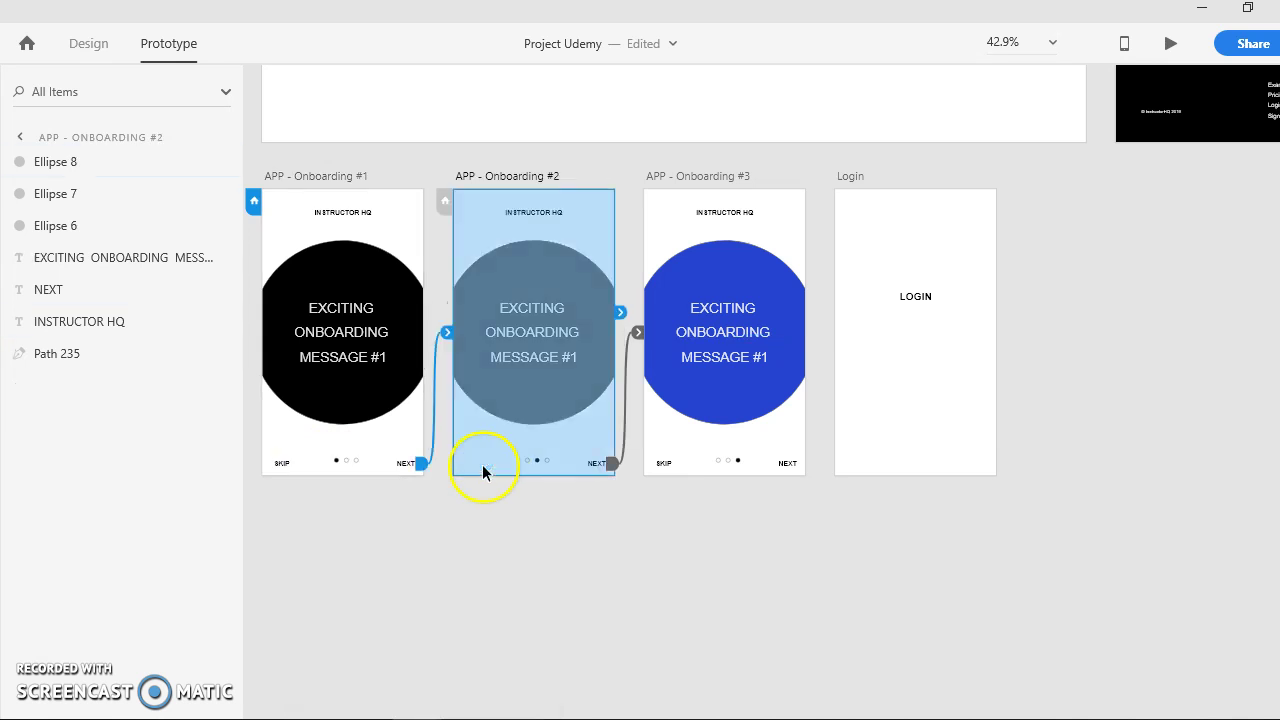
pyautogui.scroll(1, 560, 490)
pyautogui.click(663, 483)
pyautogui.press('Delete')
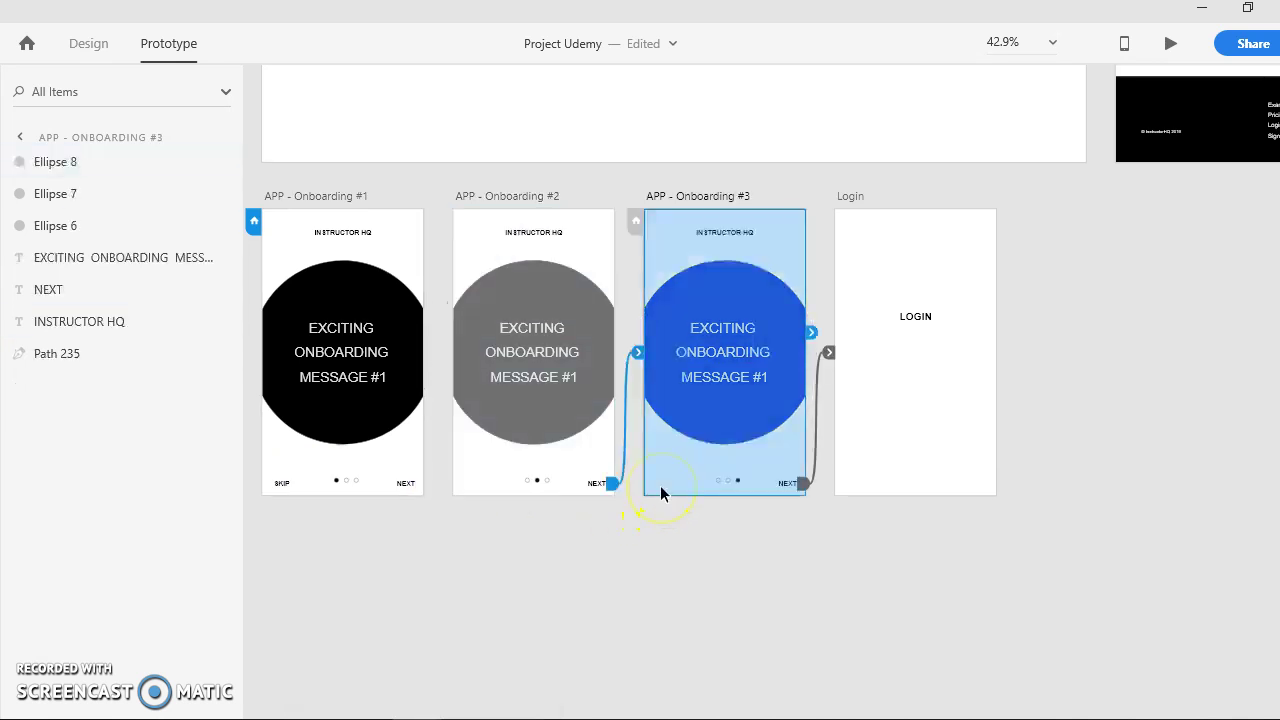
# - Paste copies of Onboarding #1's linked SKIP into Onboarding #2 and #3
pyautogui.click(282, 483)
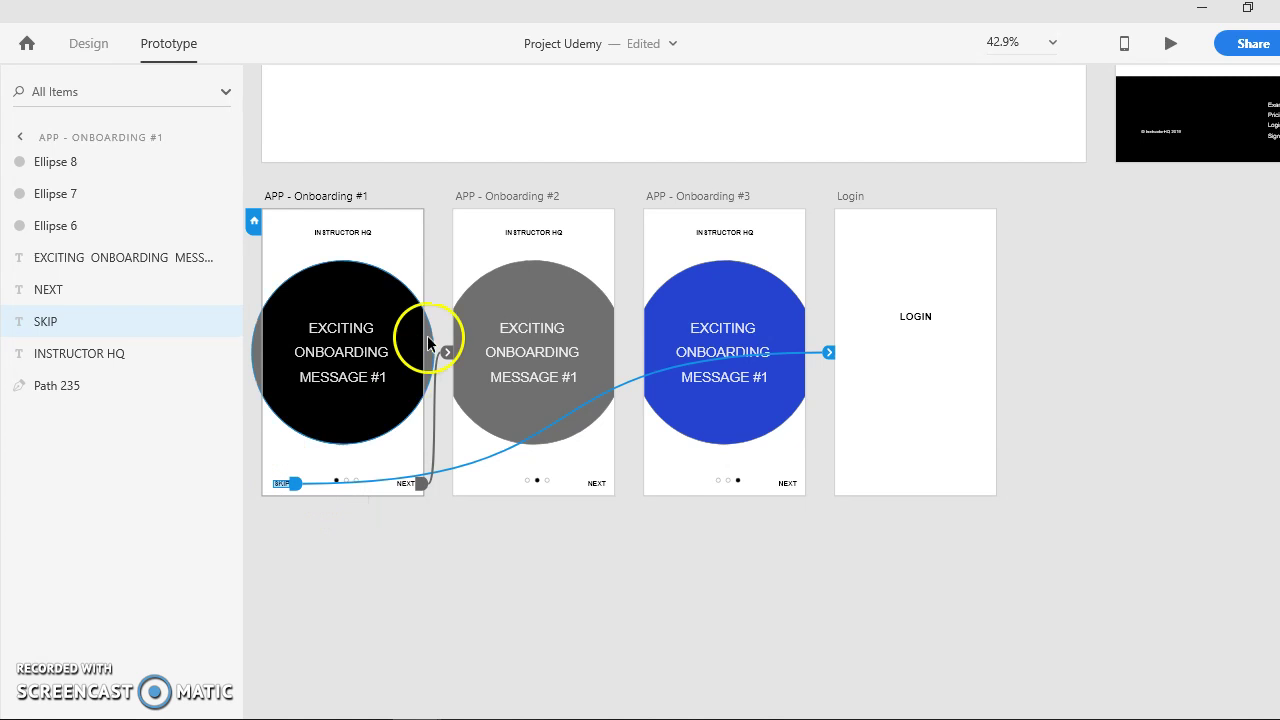
pyautogui.click(525, 197)
pyautogui.keyDown('shift'); pyautogui.click(686, 197); pyautogui.keyUp('shift')
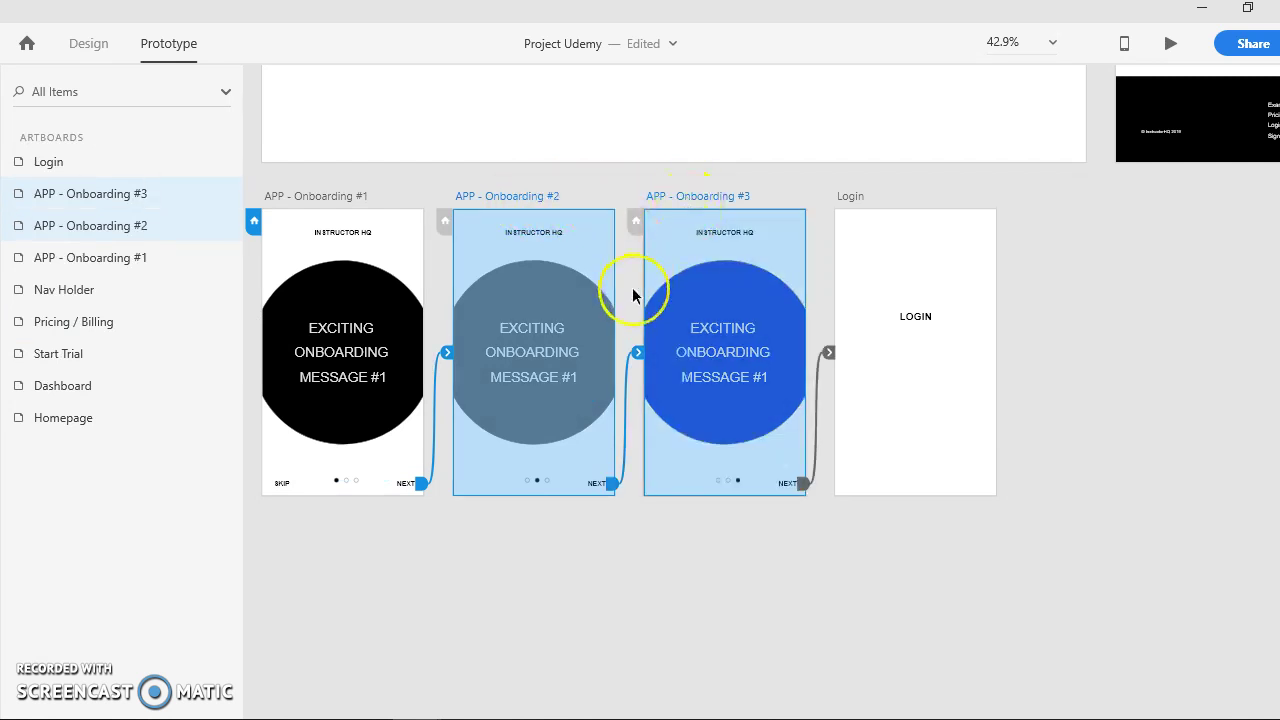
pyautogui.hotkey('ctrl', 'v')
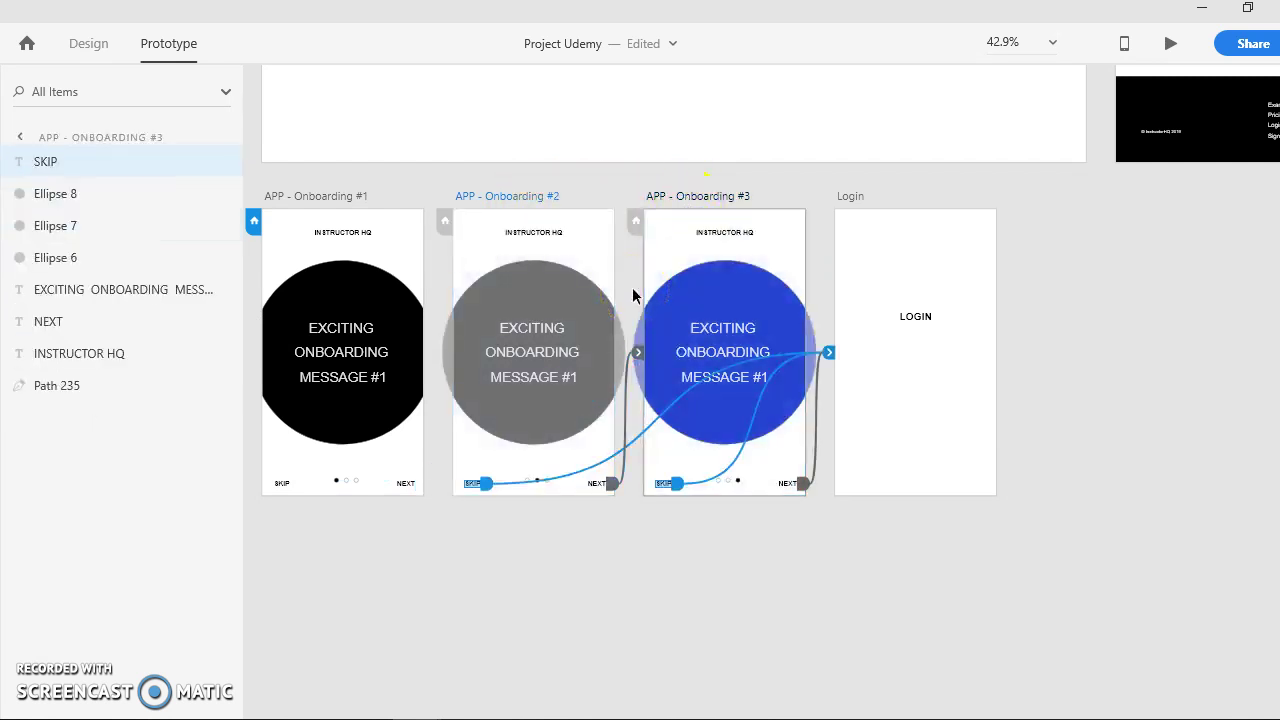
# - Check that all three SKIP texts link to Login, then start a preview
pyautogui.click(277, 485)
pyautogui.click(475, 483)
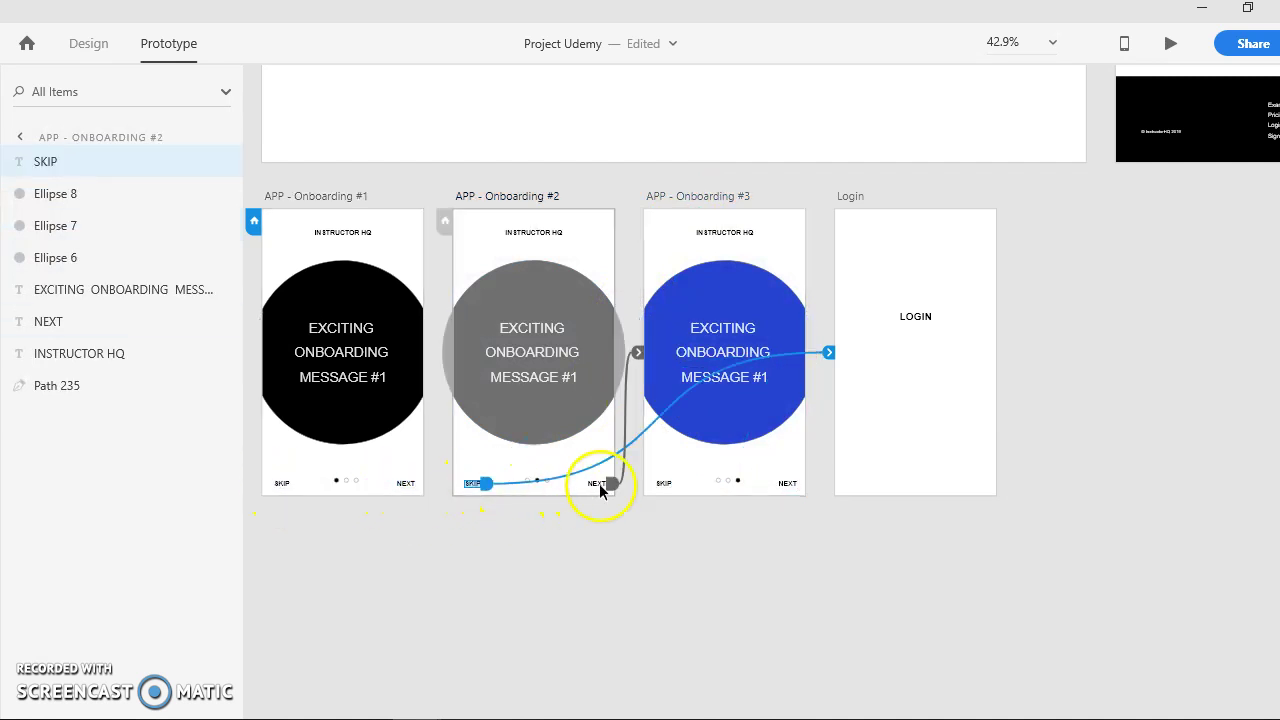
pyautogui.click(664, 483)
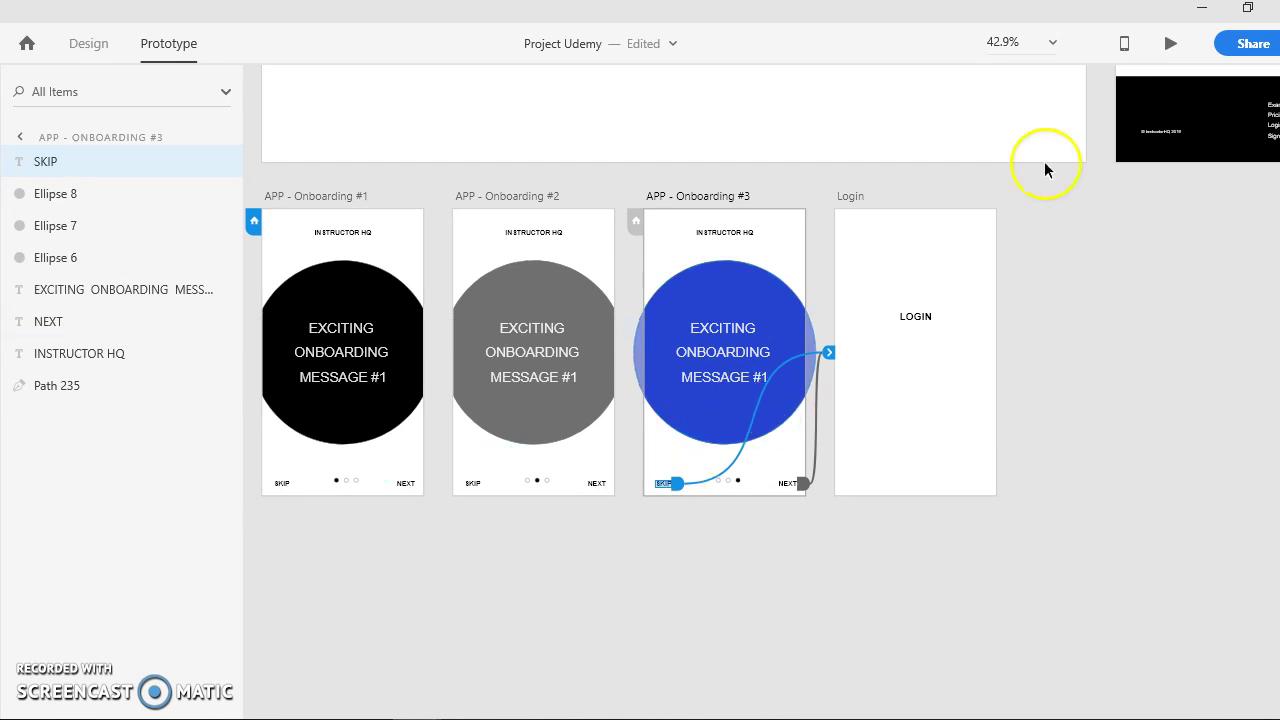
pyautogui.click(1170, 43)
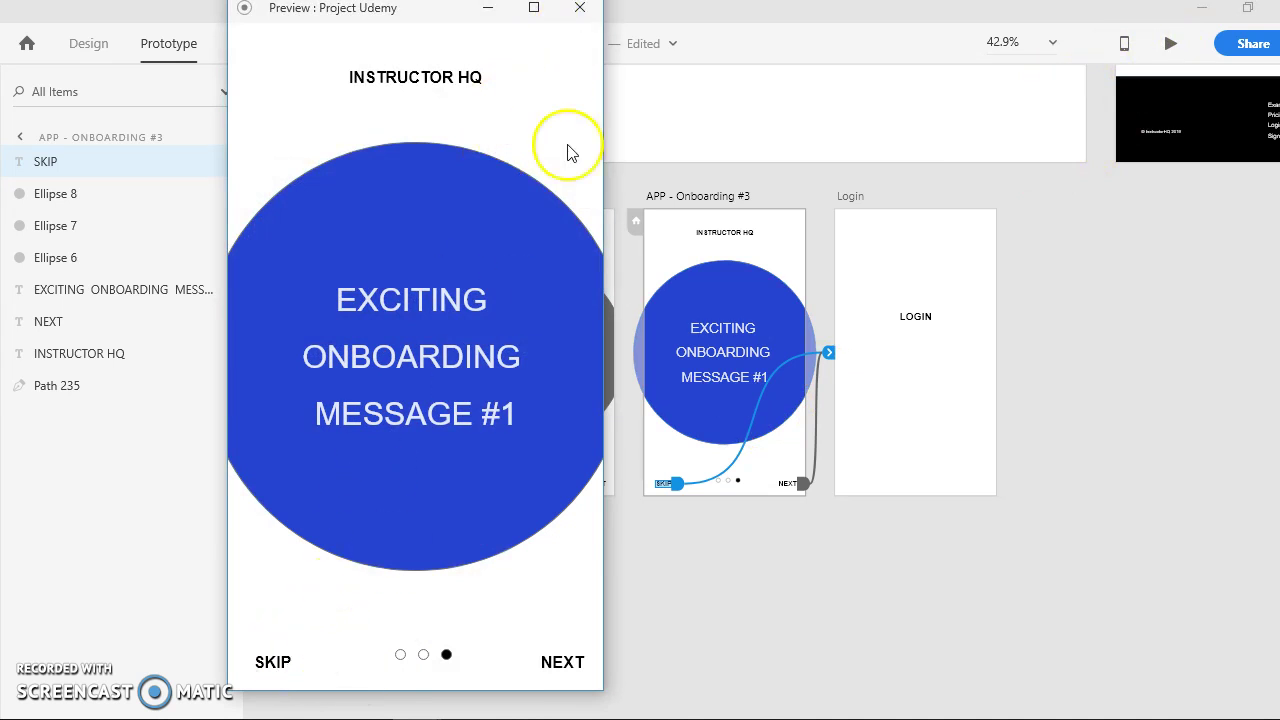
# - Preview from Onboarding #1, tapping NEXT then SKIP to confirm it reaches Login
pyautogui.click(583, 13)
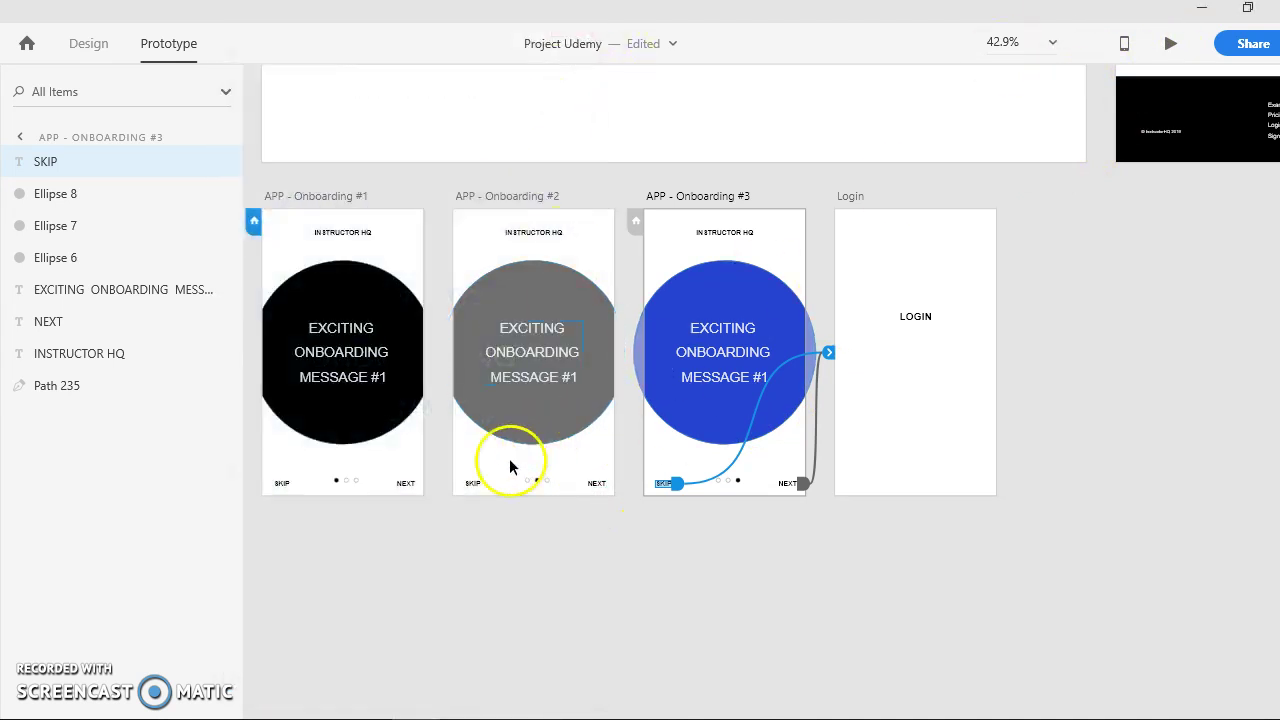
pyautogui.click(509, 457)
pyautogui.click(302, 443)
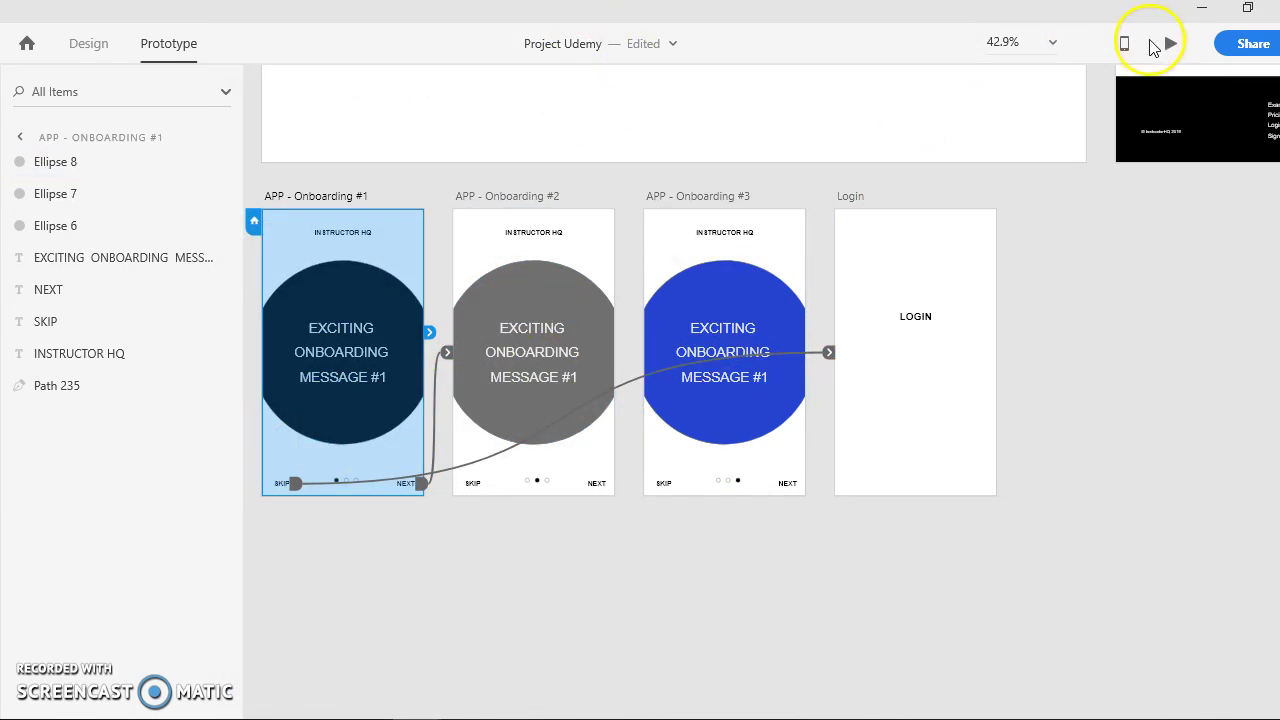
pyautogui.click(1172, 48)
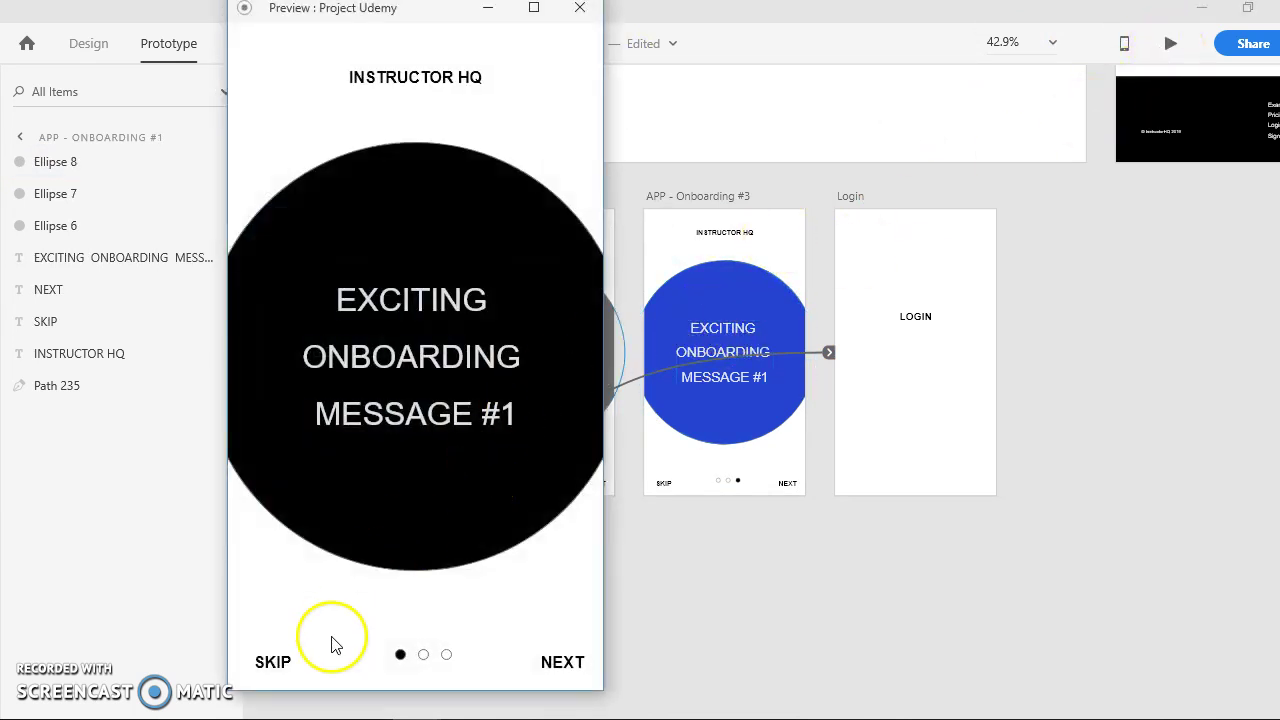
pyautogui.click(548, 664)
pyautogui.click(268, 662)
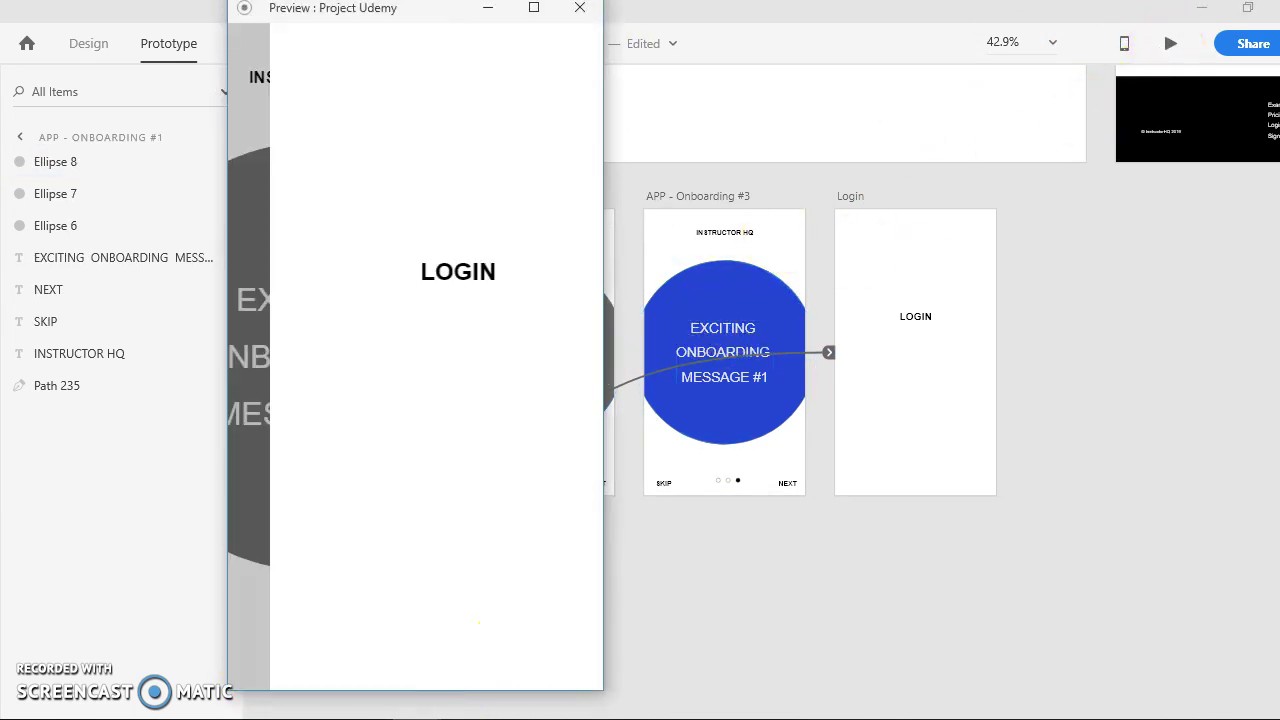
pyautogui.click(580, 7)
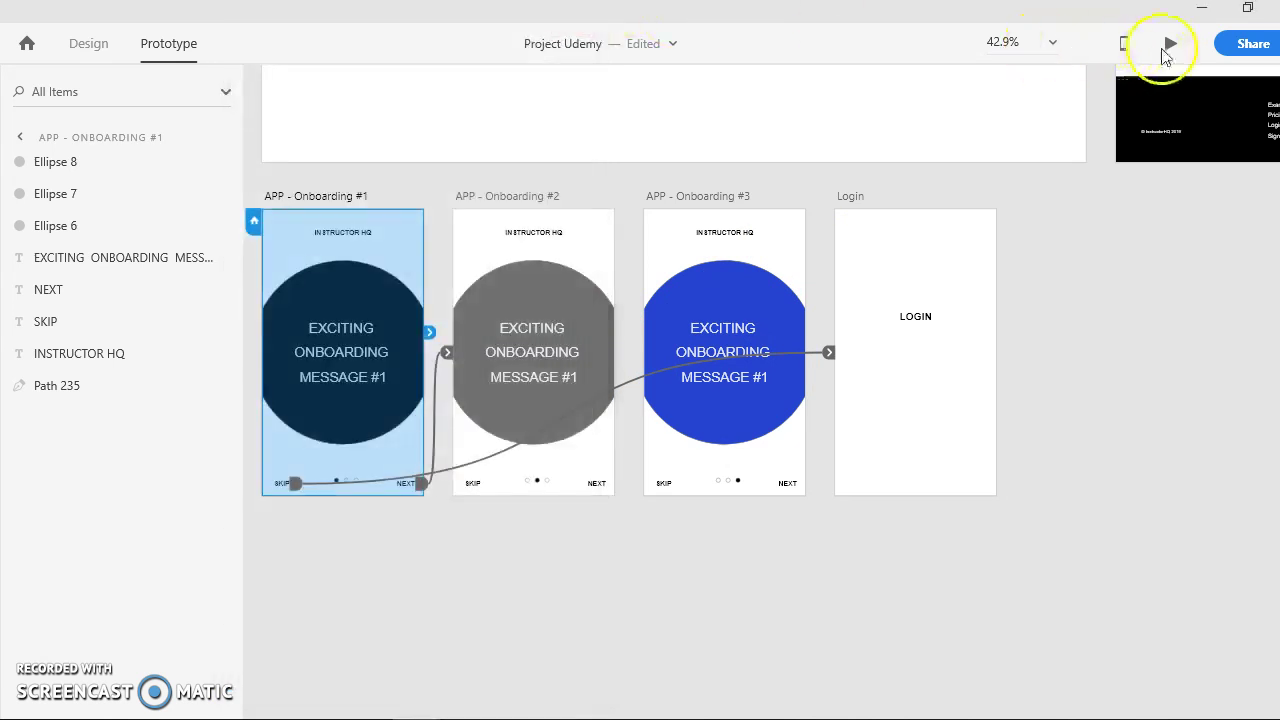
# - Replay the preview with Ctrl+Enter through NEXT and SKIP, then select and recentre Login
pyautogui.hotkey('ctrl', 'Return')
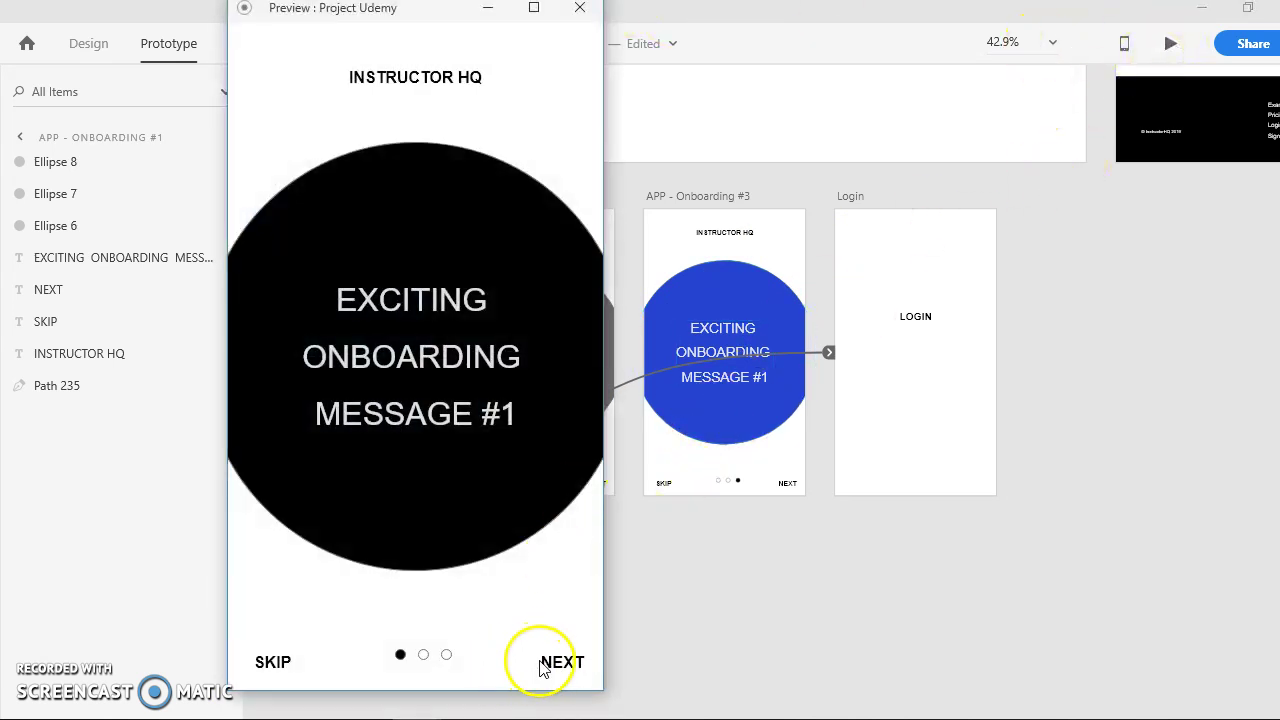
pyautogui.click(548, 668)
pyautogui.click(285, 666)
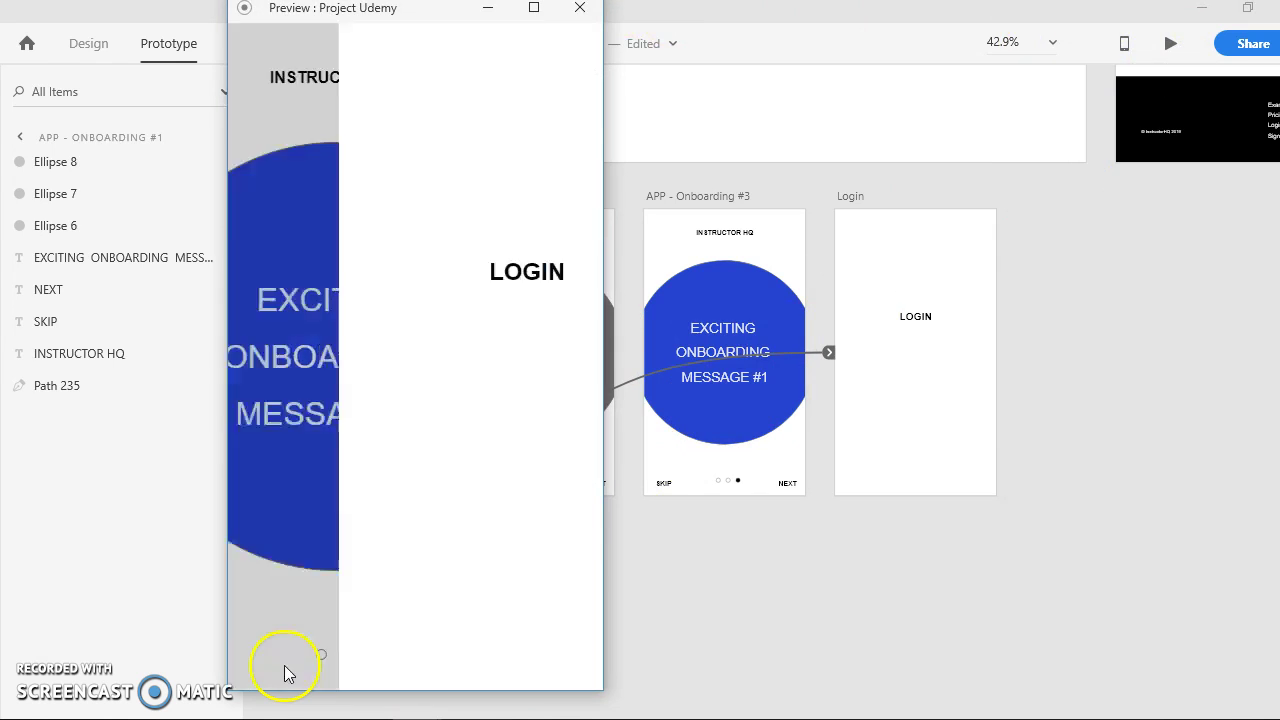
pyautogui.click(580, 7)
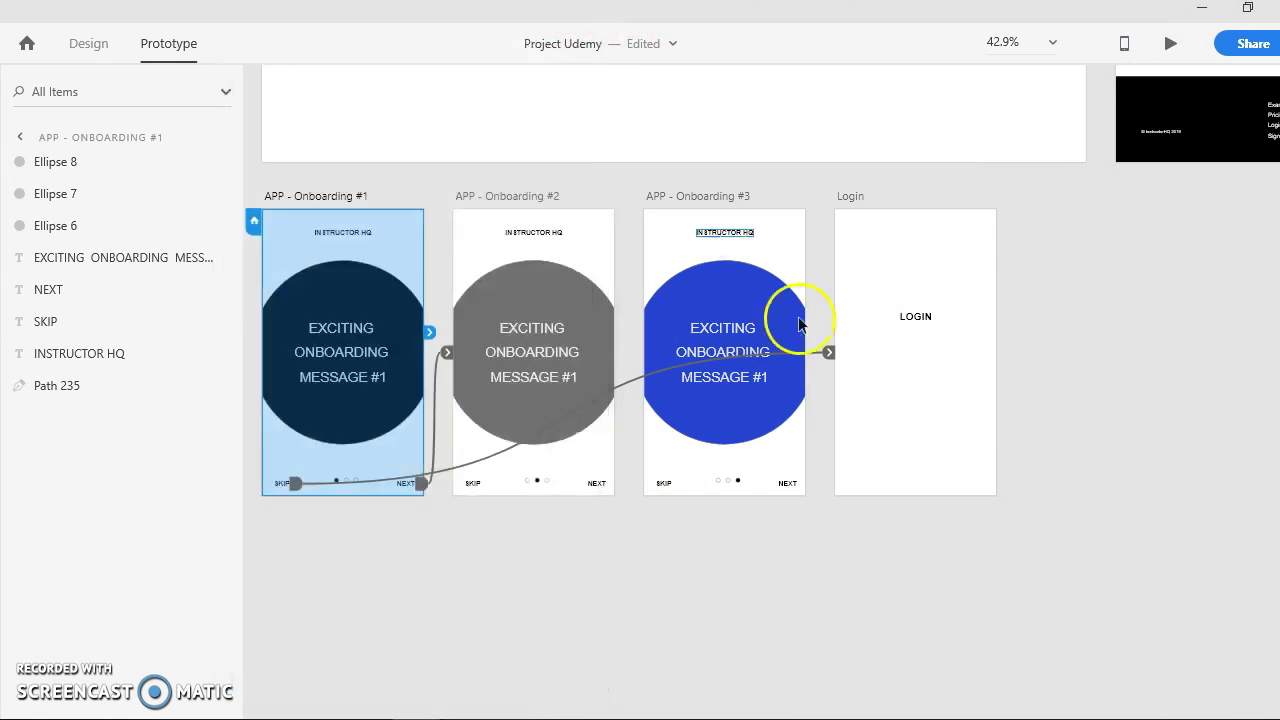
pyautogui.click(911, 377)
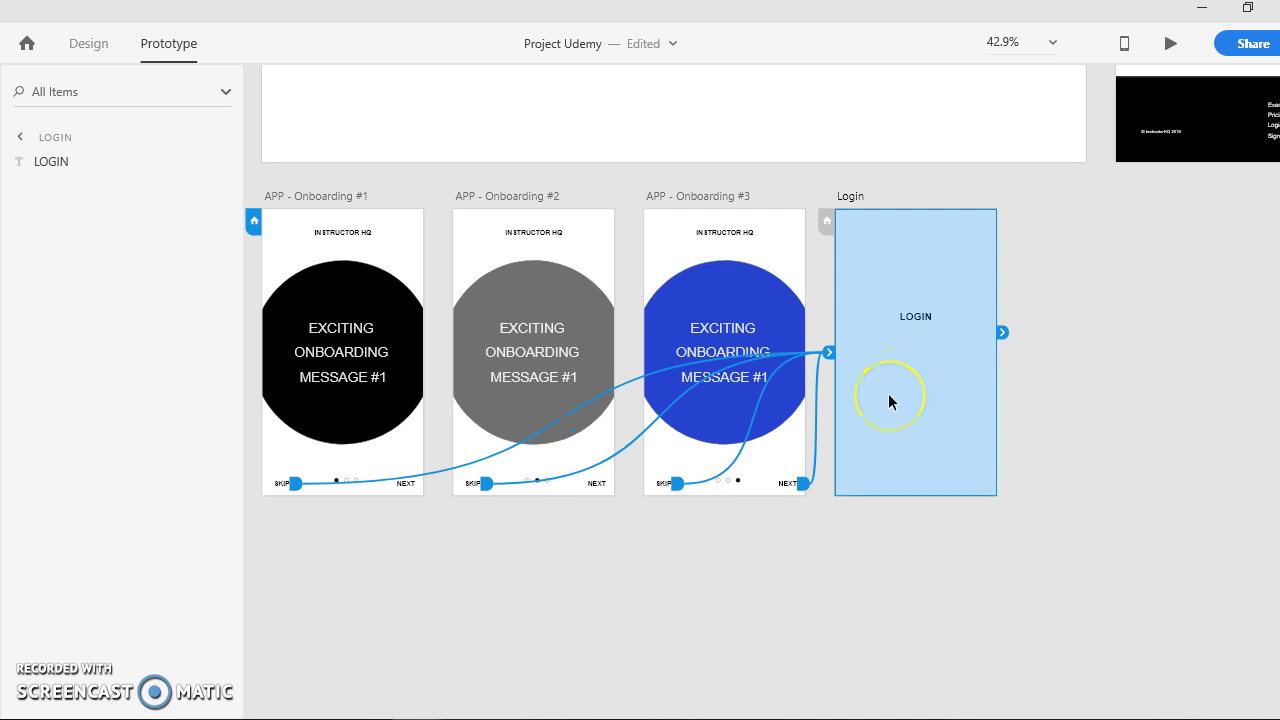
pyautogui.scroll(-2, 888, 400)
pyautogui.moveTo(921, 398); pyautogui.dragTo(754, 430)
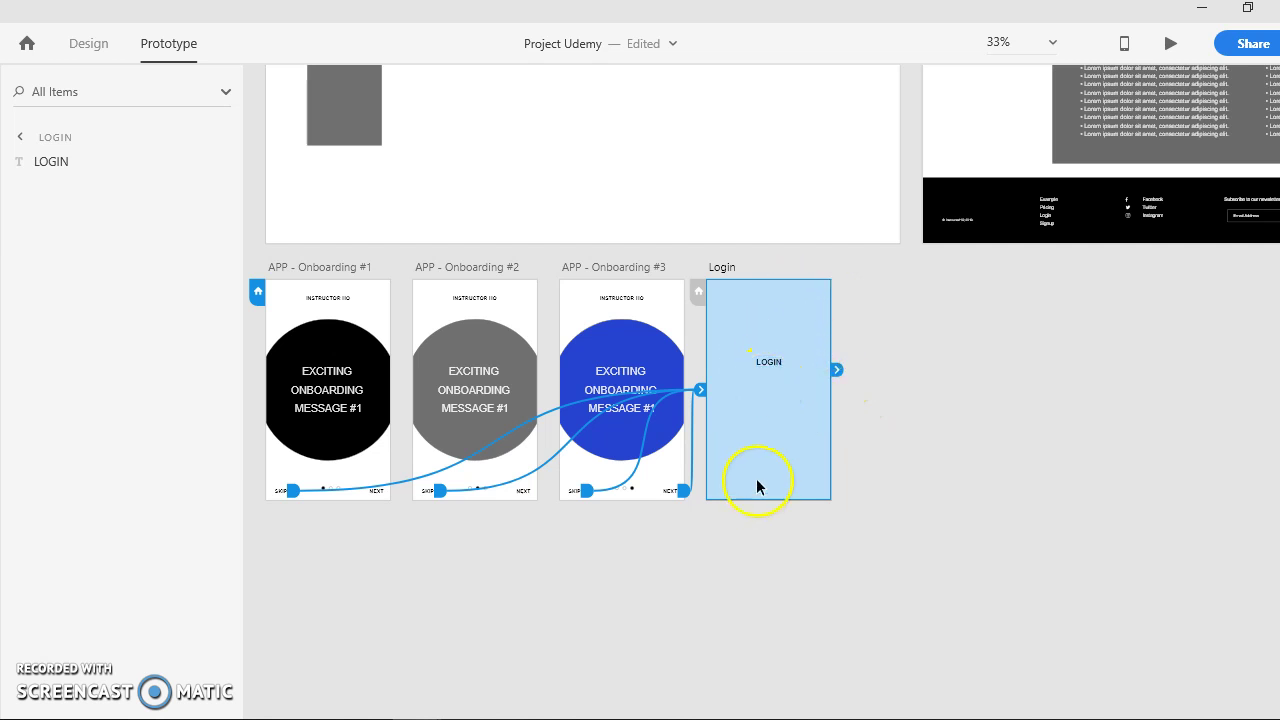
pyautogui.moveTo(416, 716)
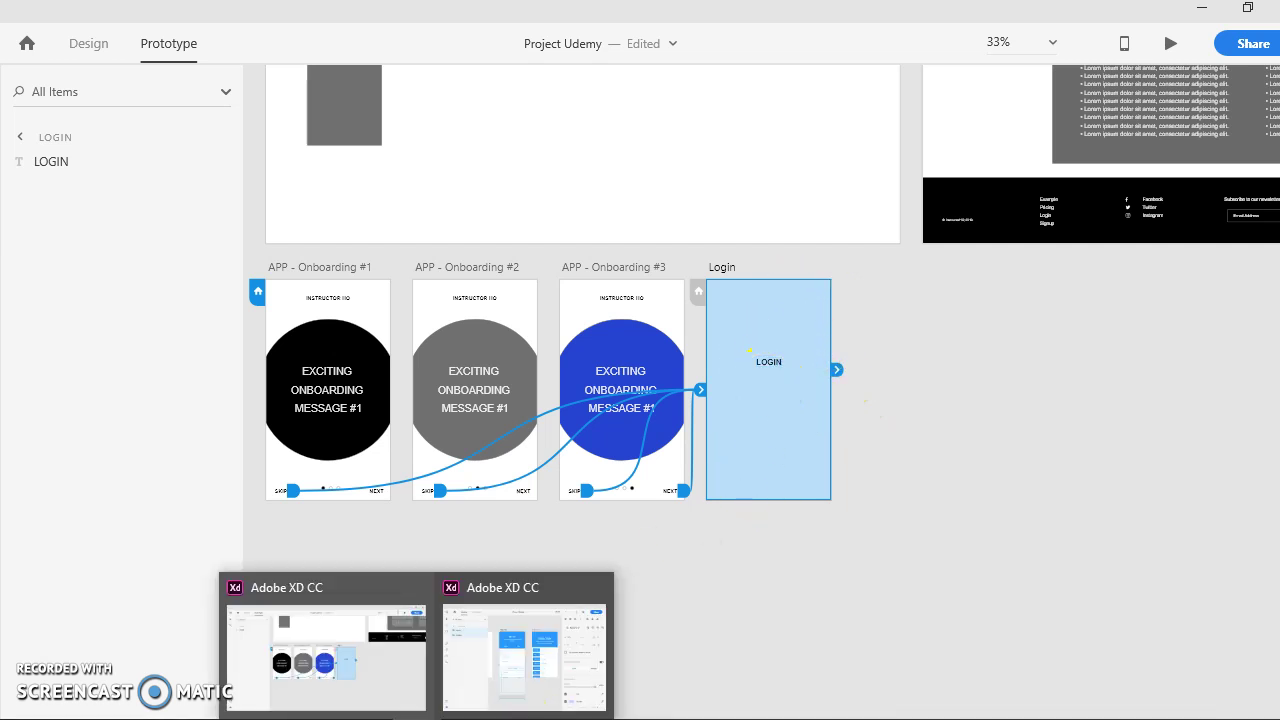
pyautogui.click(557, 640)
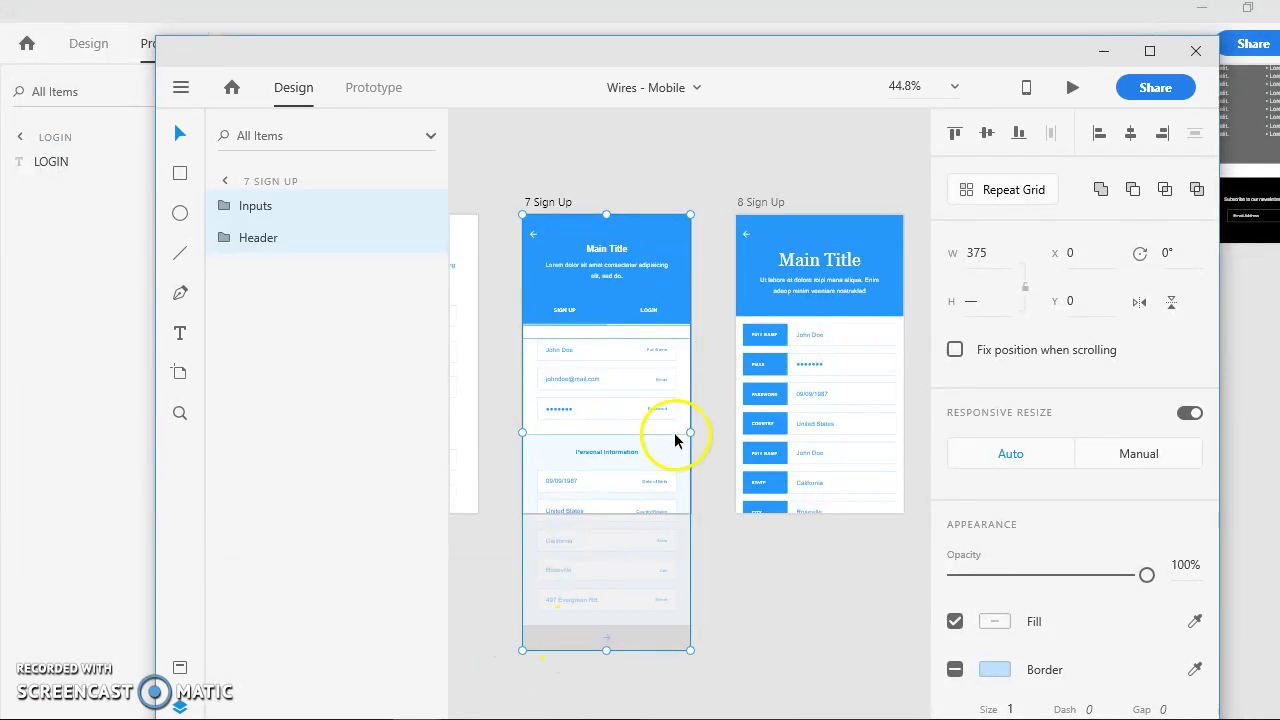
pyautogui.keyDown('ctrl'); pyautogui.scroll(-6, 692, 385); pyautogui.keyUp('ctrl')
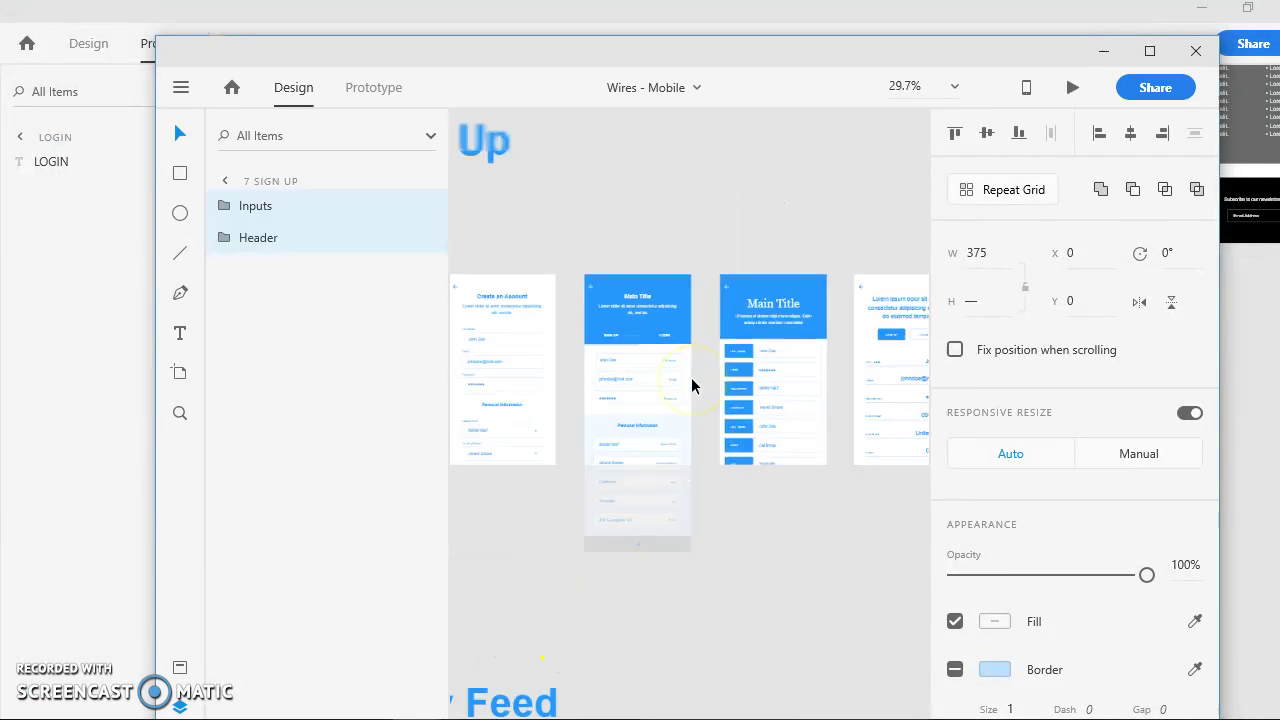
pyautogui.keyDown('ctrl'); pyautogui.scroll(-4, 692, 385); pyautogui.keyUp('ctrl')
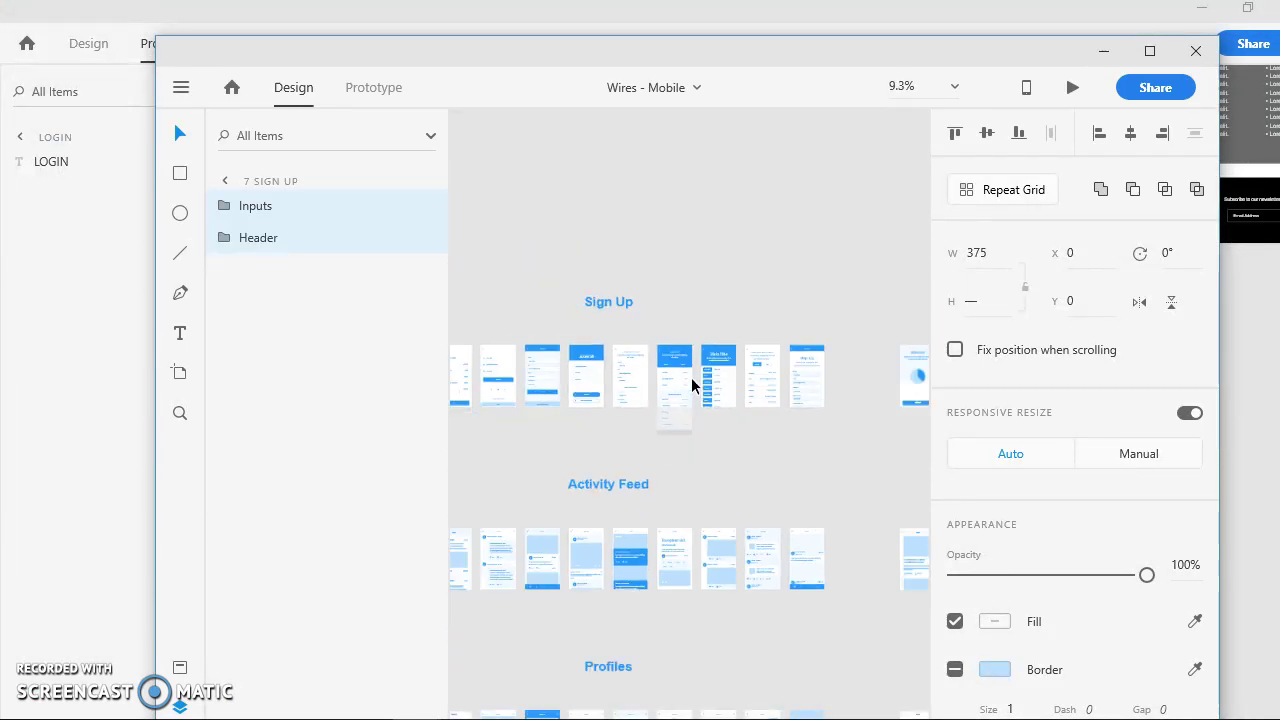
pyautogui.keyDown('ctrl'); pyautogui.scroll(-2, 671, 209); pyautogui.keyUp('ctrl')
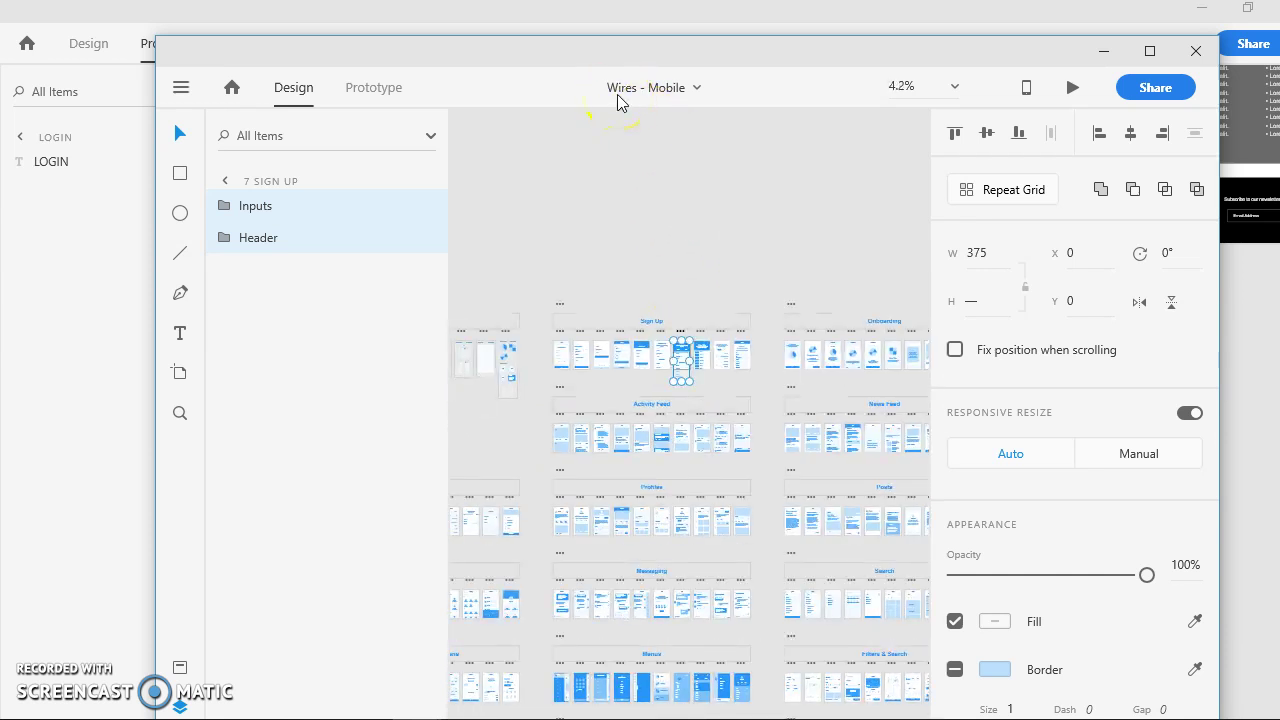
pyautogui.click(620, 100)
pyautogui.click(672, 366)
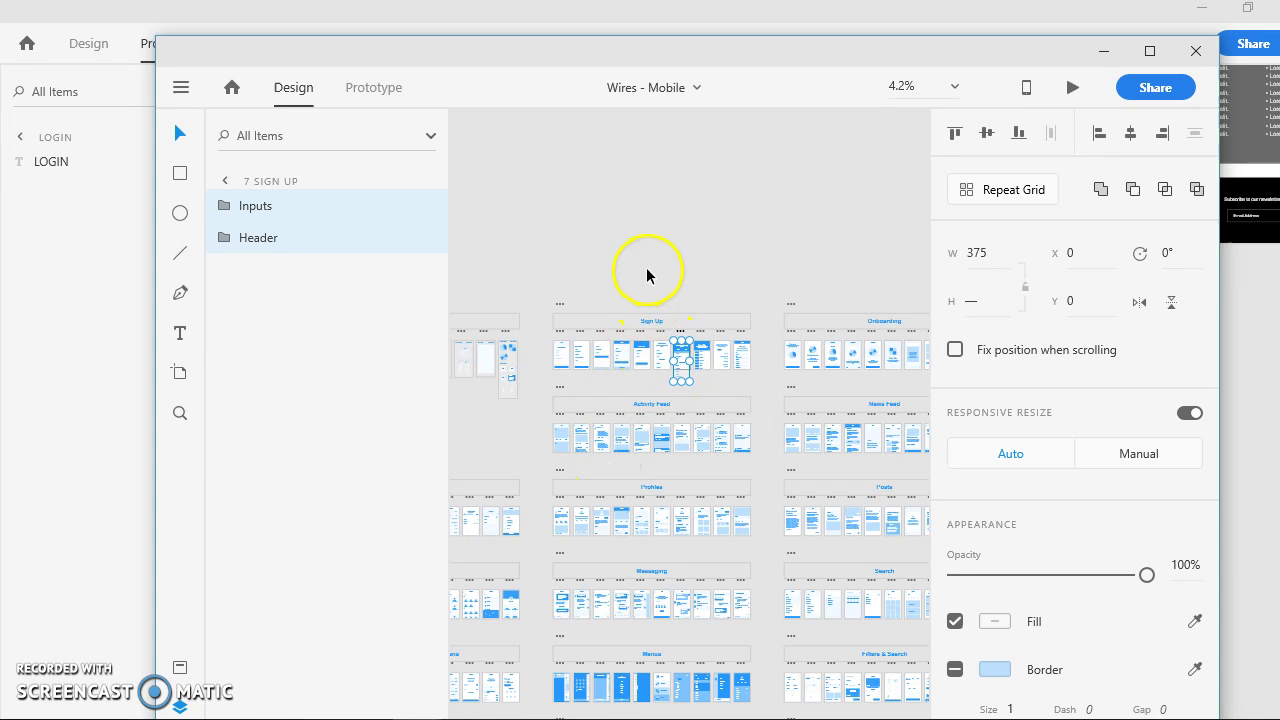
pyautogui.moveTo(647, 275); pyautogui.dragTo(593, 208)
pyautogui.scroll(3, 645, 255)
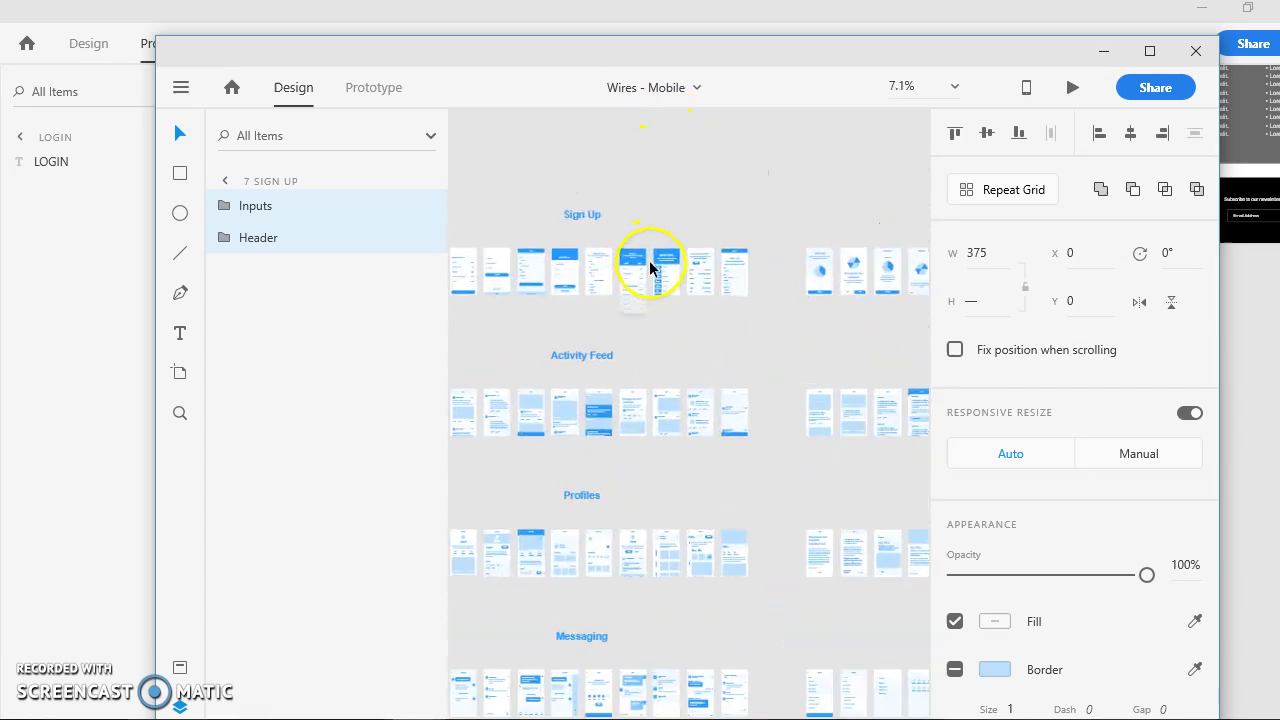
pyautogui.scroll(5, 665, 300)
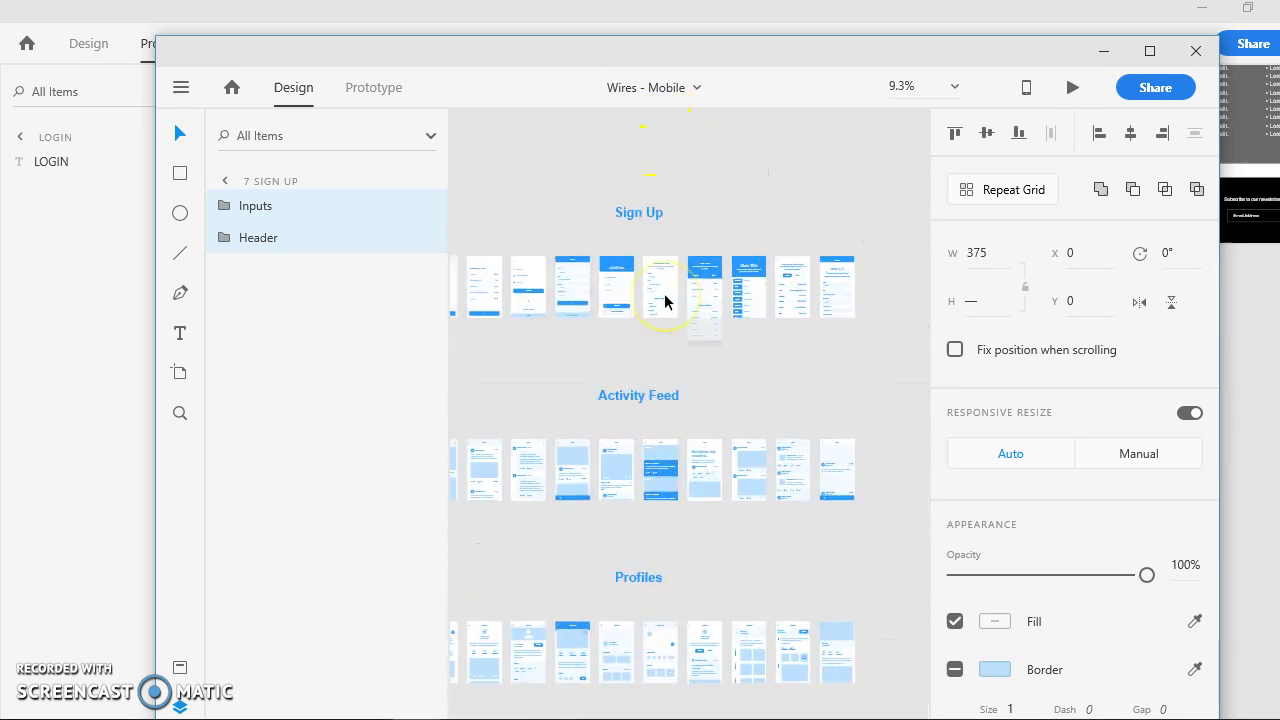
pyautogui.scroll(2, 643, 302)
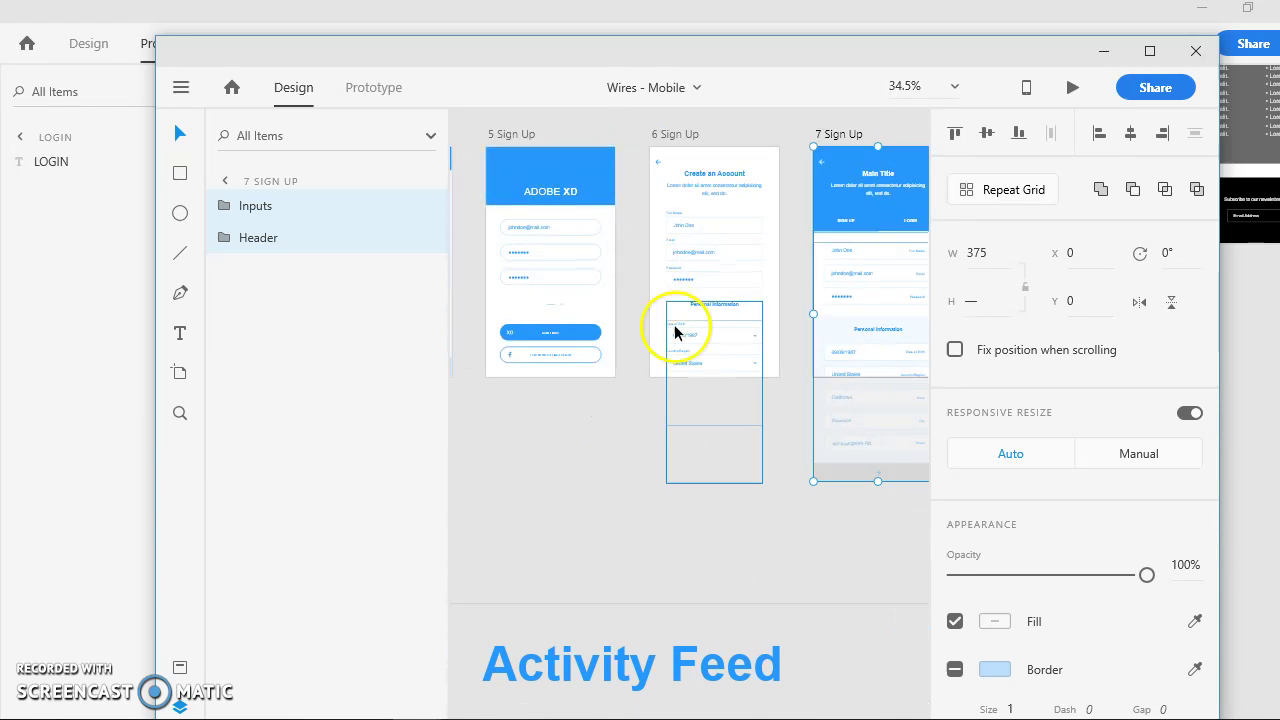
pyautogui.moveTo(704, 416); pyautogui.dragTo(491, 451)
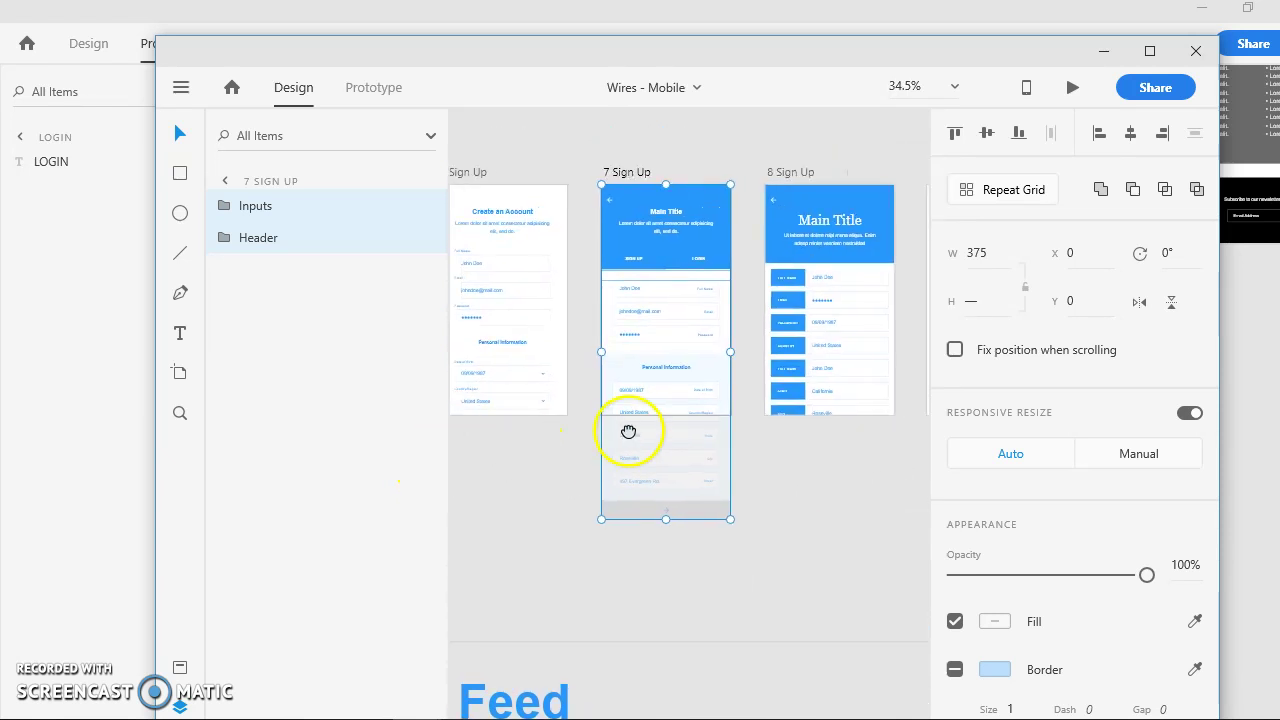
pyautogui.moveTo(626, 429); pyautogui.dragTo(489, 441)
pyautogui.moveTo(700, 434); pyautogui.dragTo(886, 437)
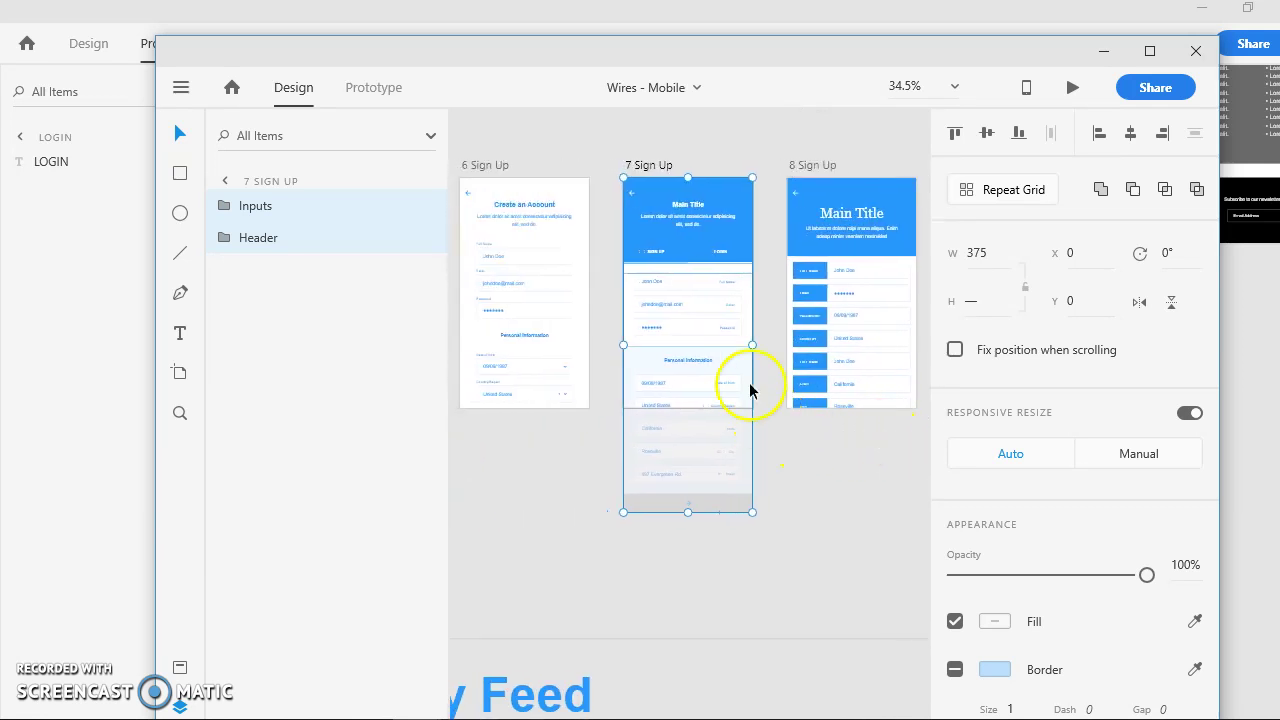
pyautogui.click(730, 138)
pyautogui.click(717, 506)
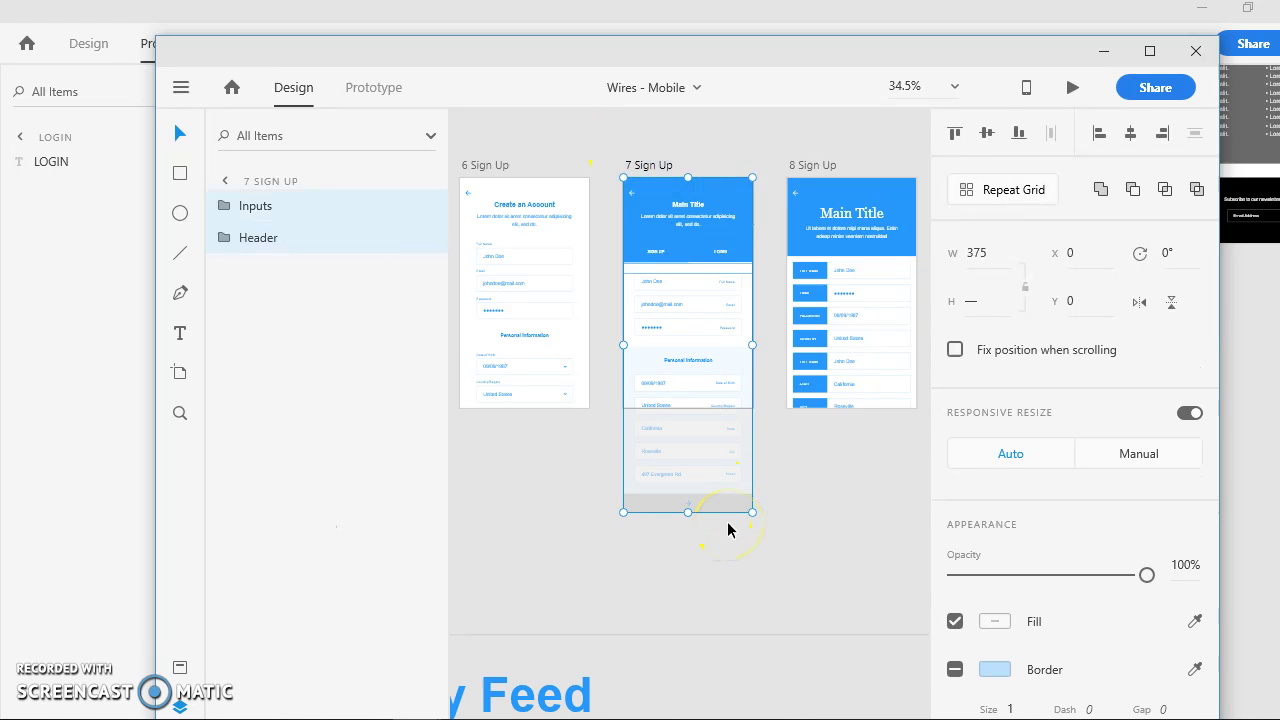
pyautogui.hotkey('alt', 'Tab')
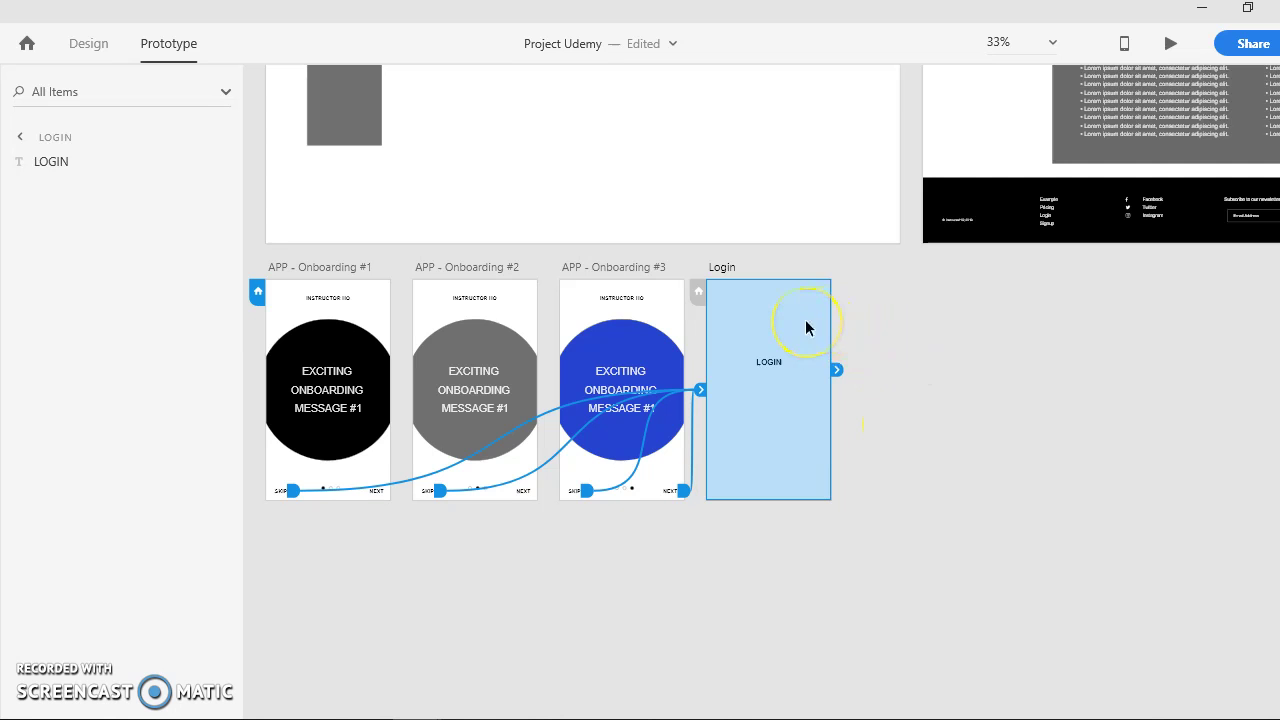
# - Paste the Sign Up Header and Inputs groups into Login and delete its LOGIN text
pyautogui.hotkey('ctrl', 'v')
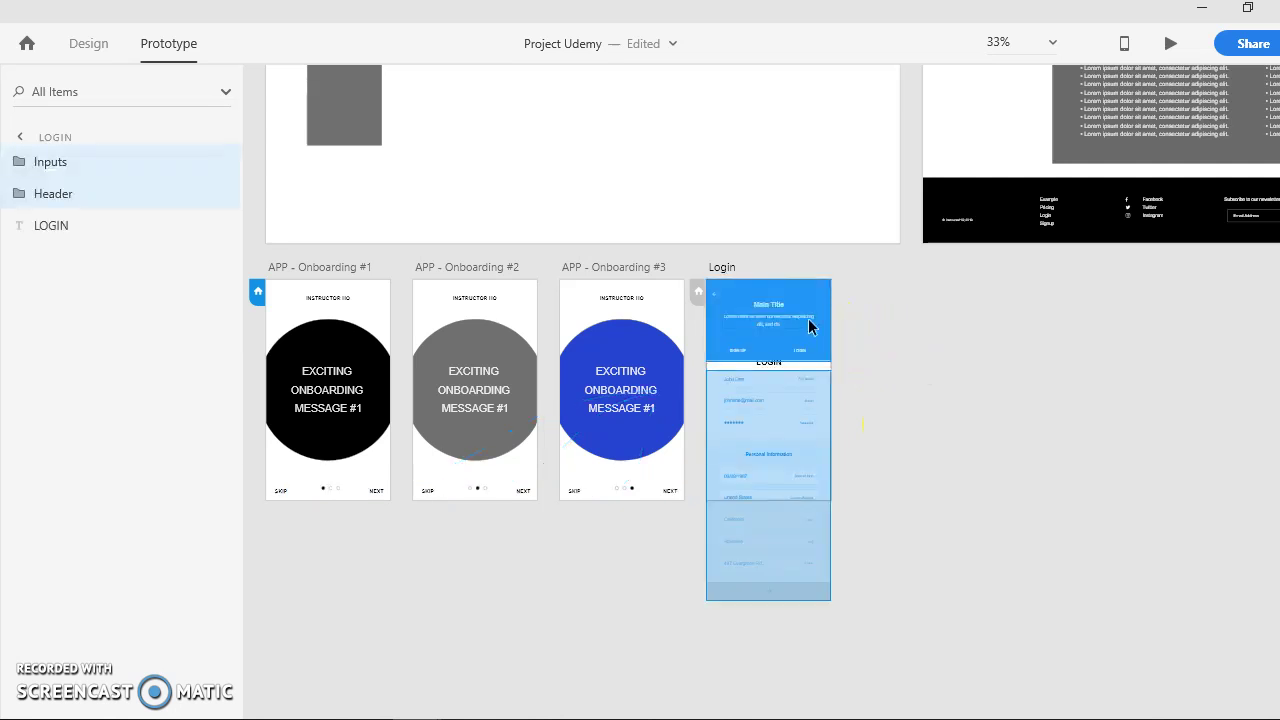
pyautogui.moveTo(810, 326)
pyautogui.mouseDown()
pyautogui.moveTo(803, 371)
pyautogui.moveTo(761, 368)
pyautogui.mouseUp()
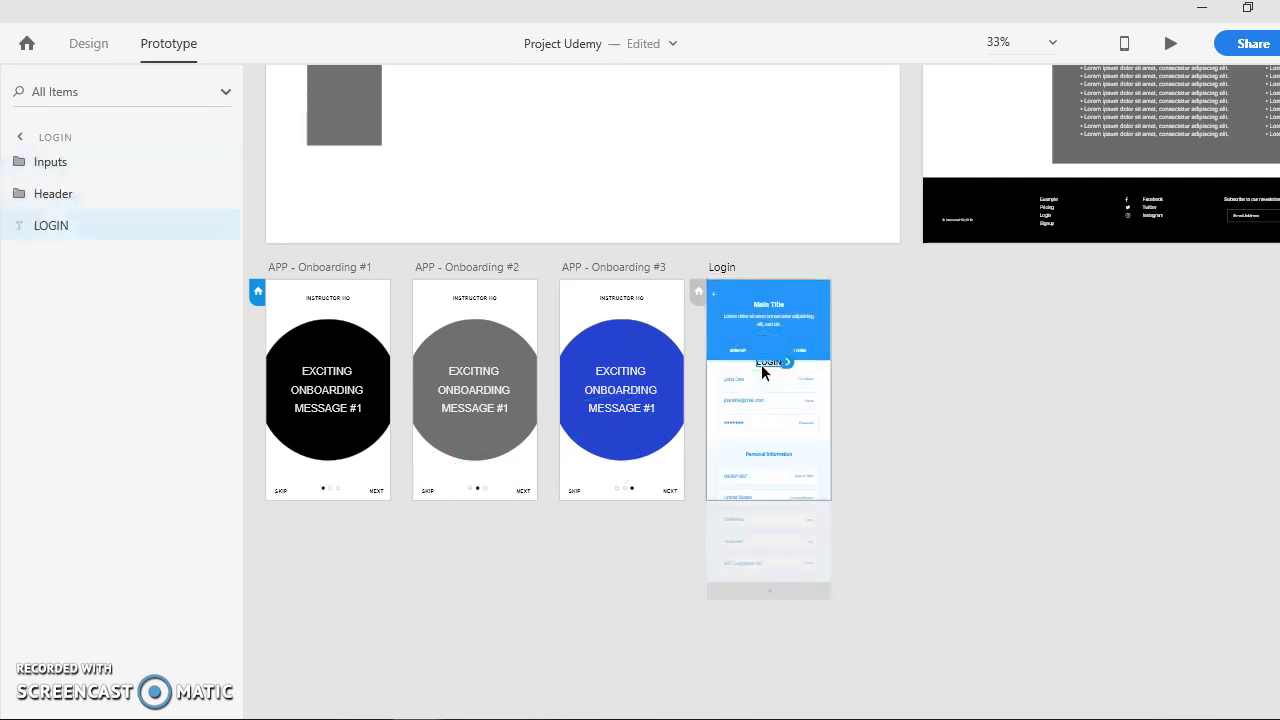
pyautogui.press('Delete')
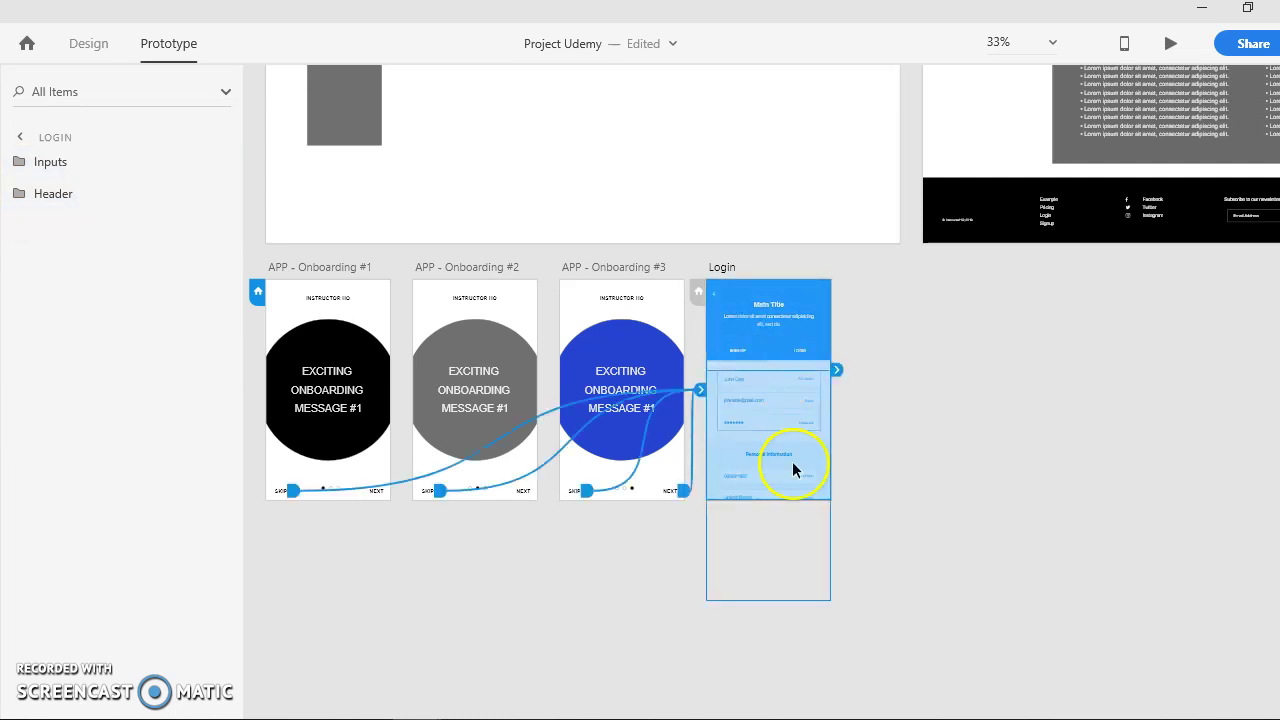
pyautogui.moveTo(797, 466); pyautogui.dragTo(803, 449)
pyautogui.click(898, 358)
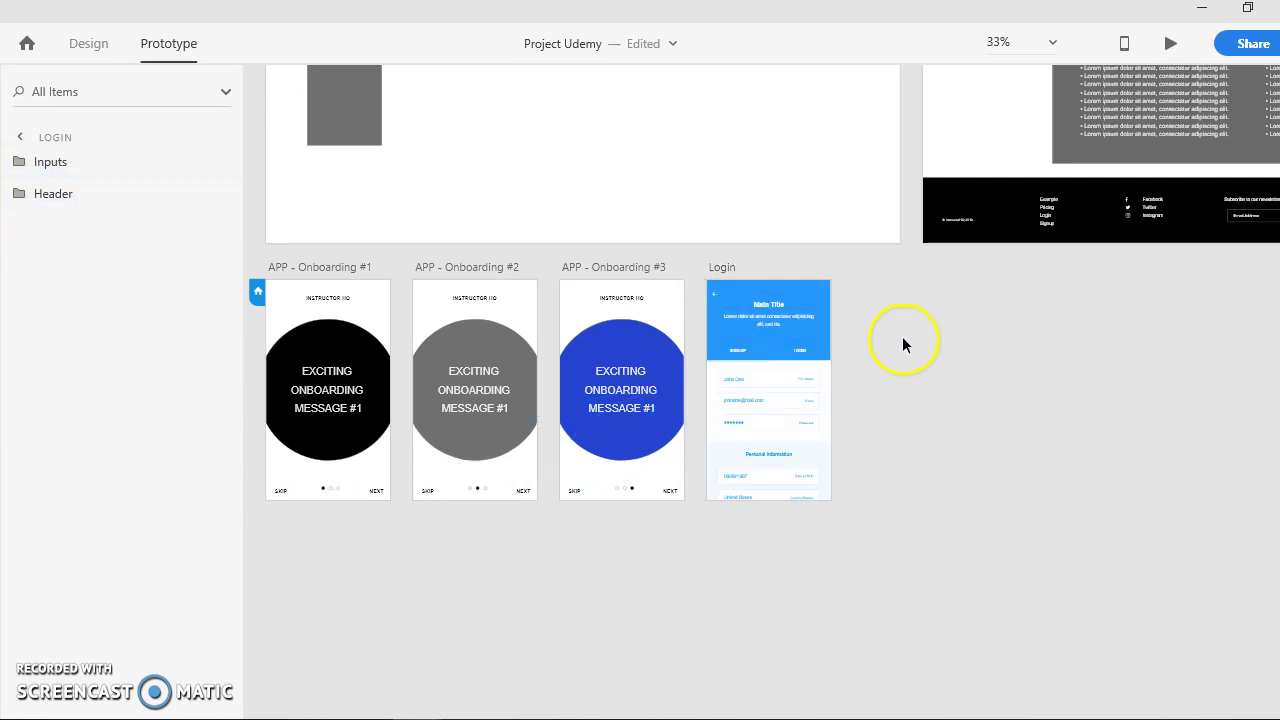
pyautogui.click(798, 308)
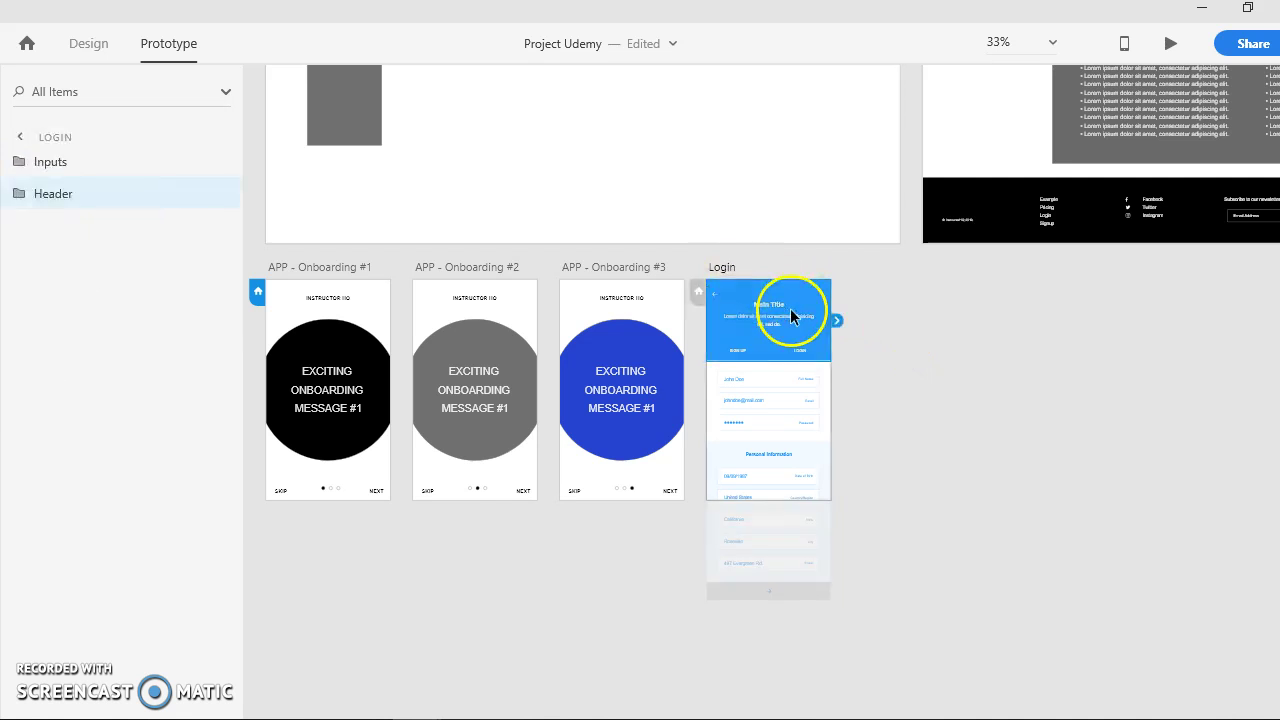
# - Click through the onboarding circles, then select the Login Inputs group and artboard
pyautogui.click(655, 443)
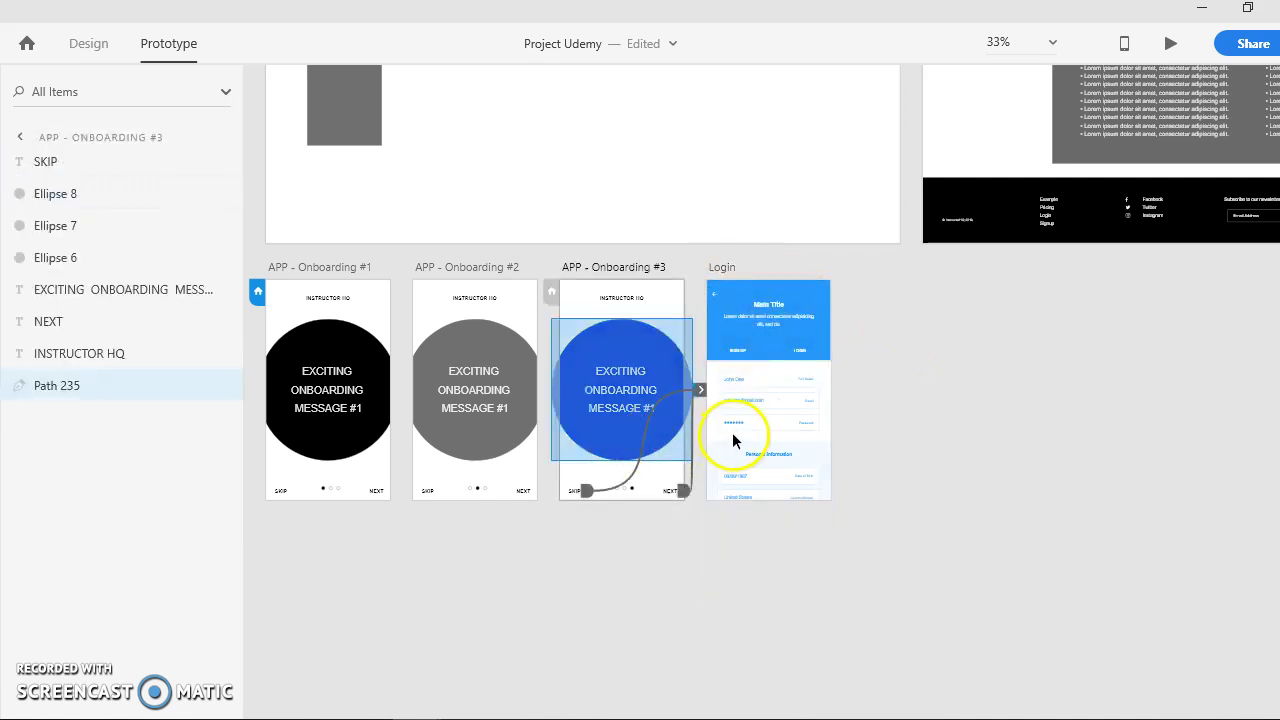
pyautogui.click(530, 443)
pyautogui.click(528, 443)
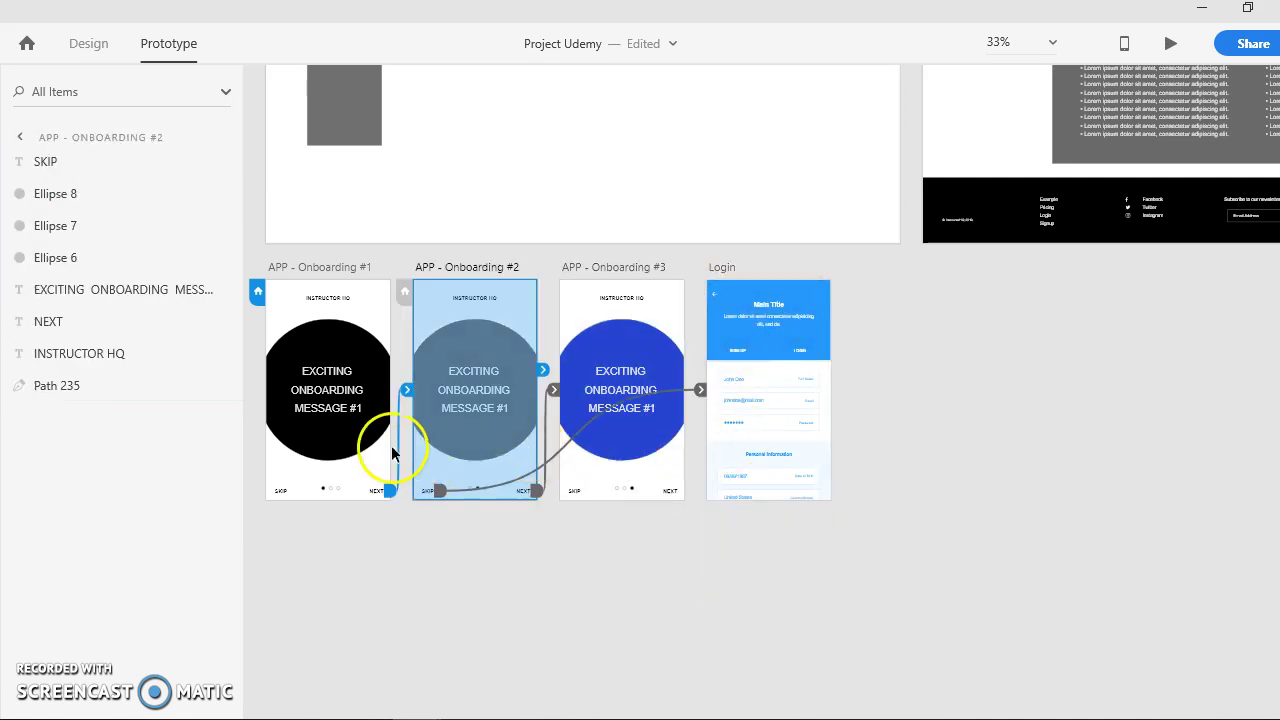
pyautogui.click(362, 447)
pyautogui.click(786, 428)
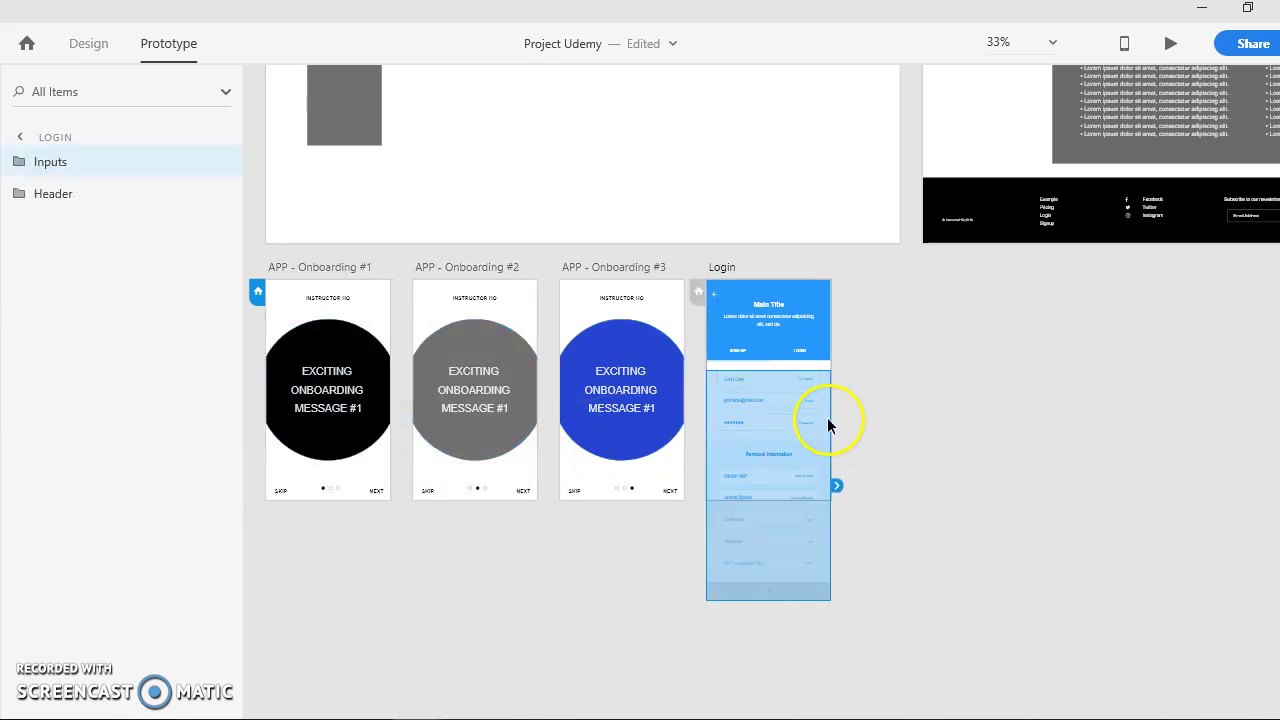
pyautogui.scroll(1, 830, 424)
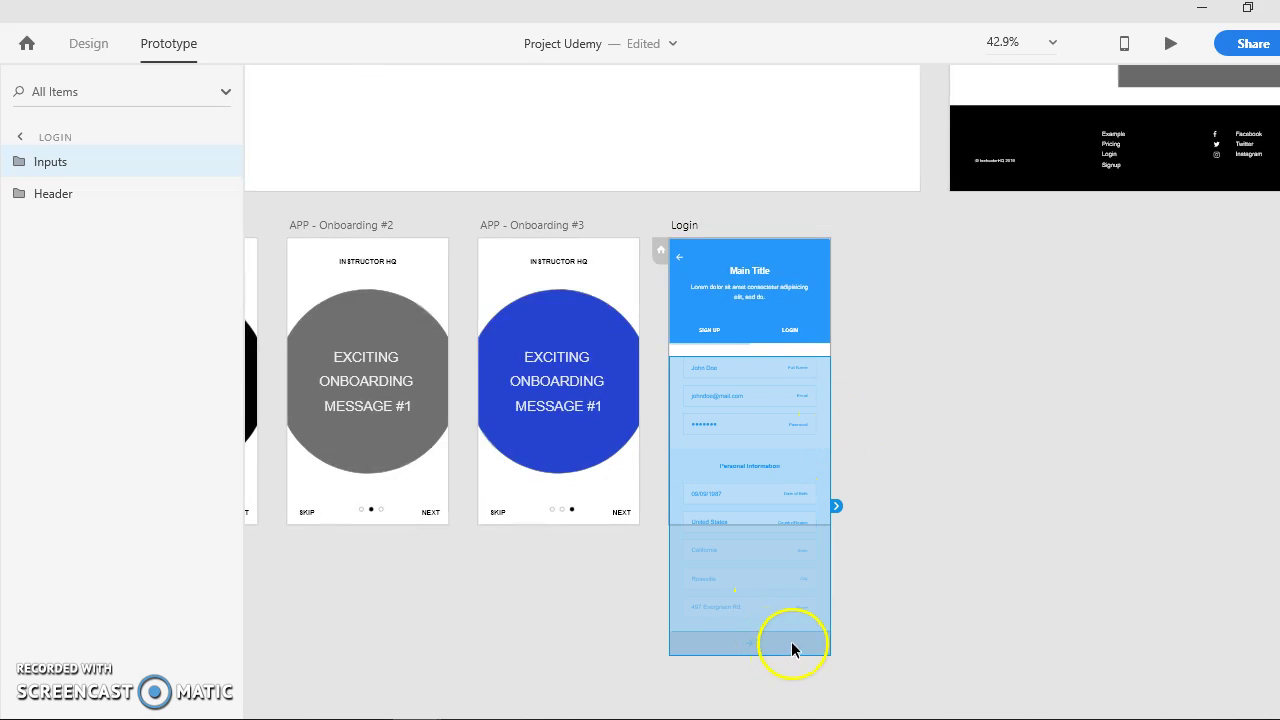
pyautogui.click(928, 478)
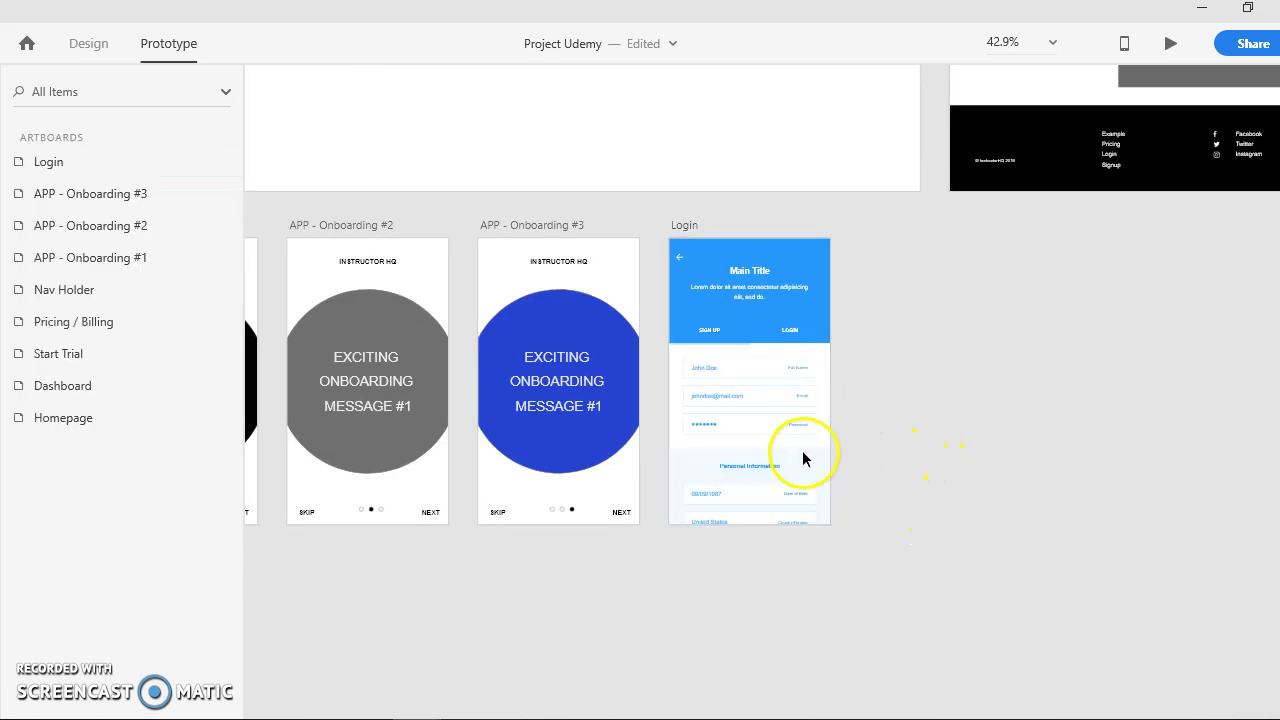
pyautogui.click(757, 358)
pyautogui.click(756, 350)
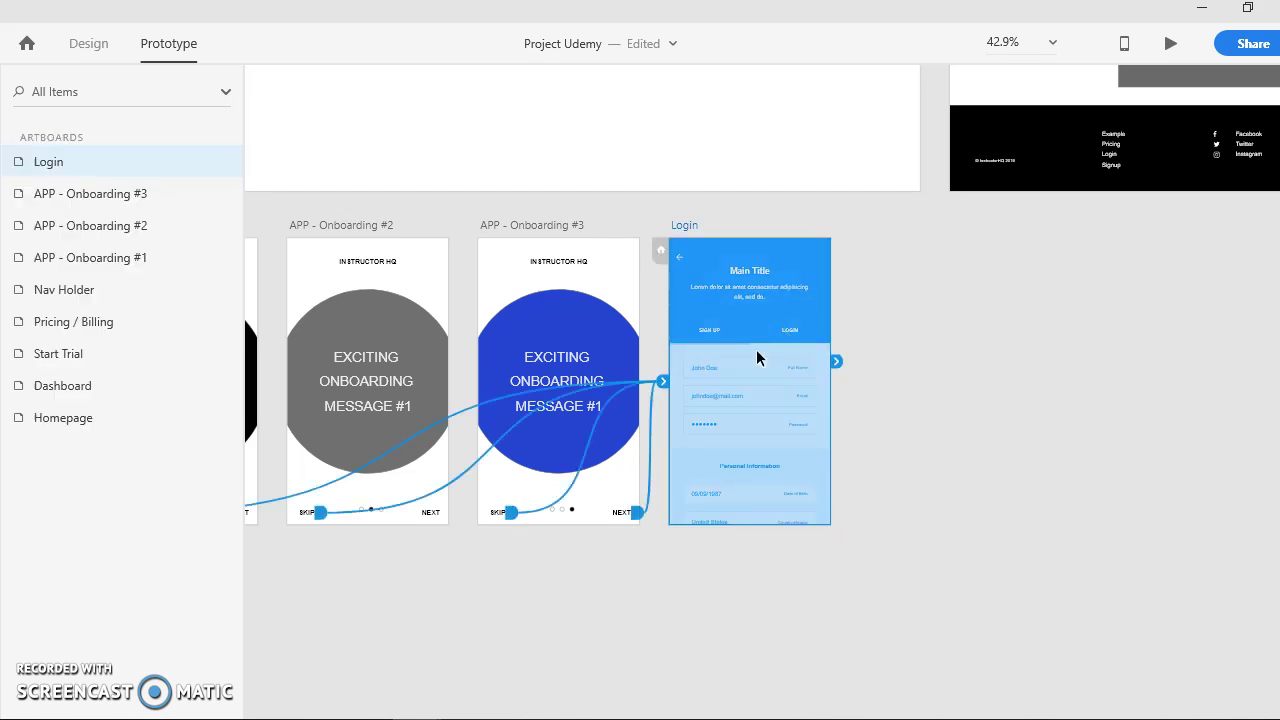
# - Reposition the Inputs form beneath the Header, letting lower fields extend below the Login artboard
pyautogui.click(678, 242)
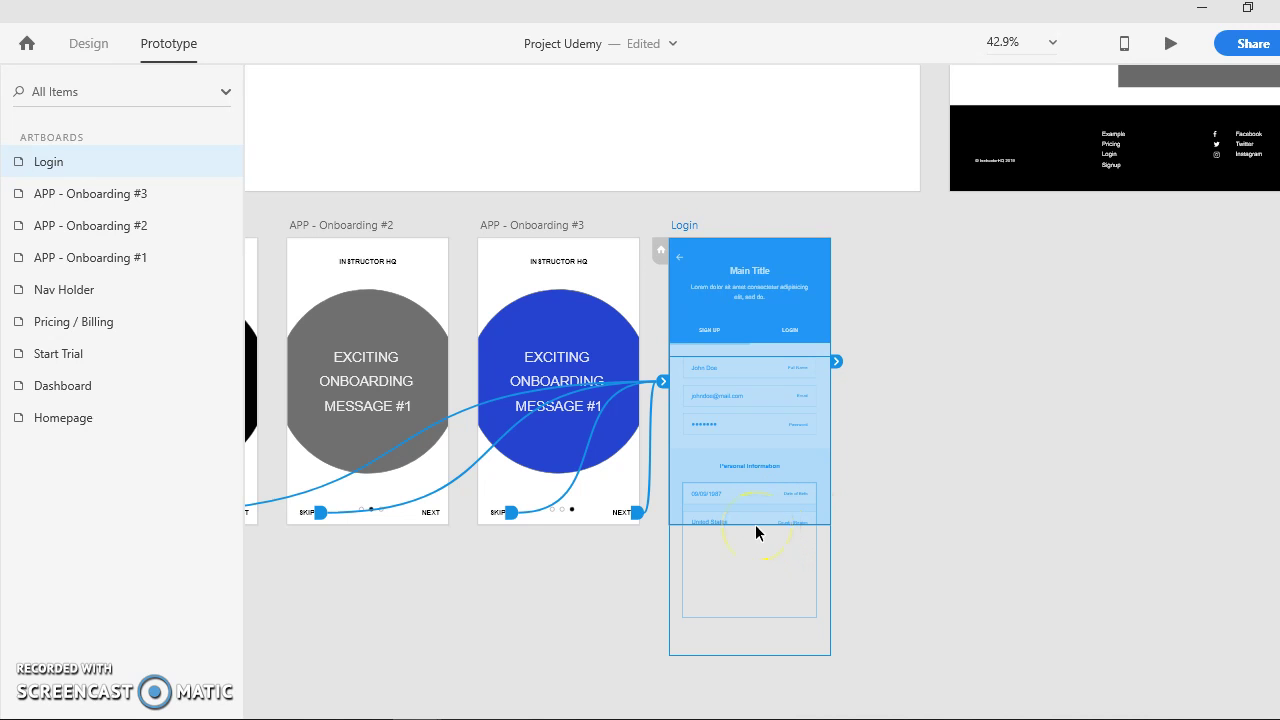
pyautogui.moveTo(755, 524); pyautogui.dragTo(755, 557)
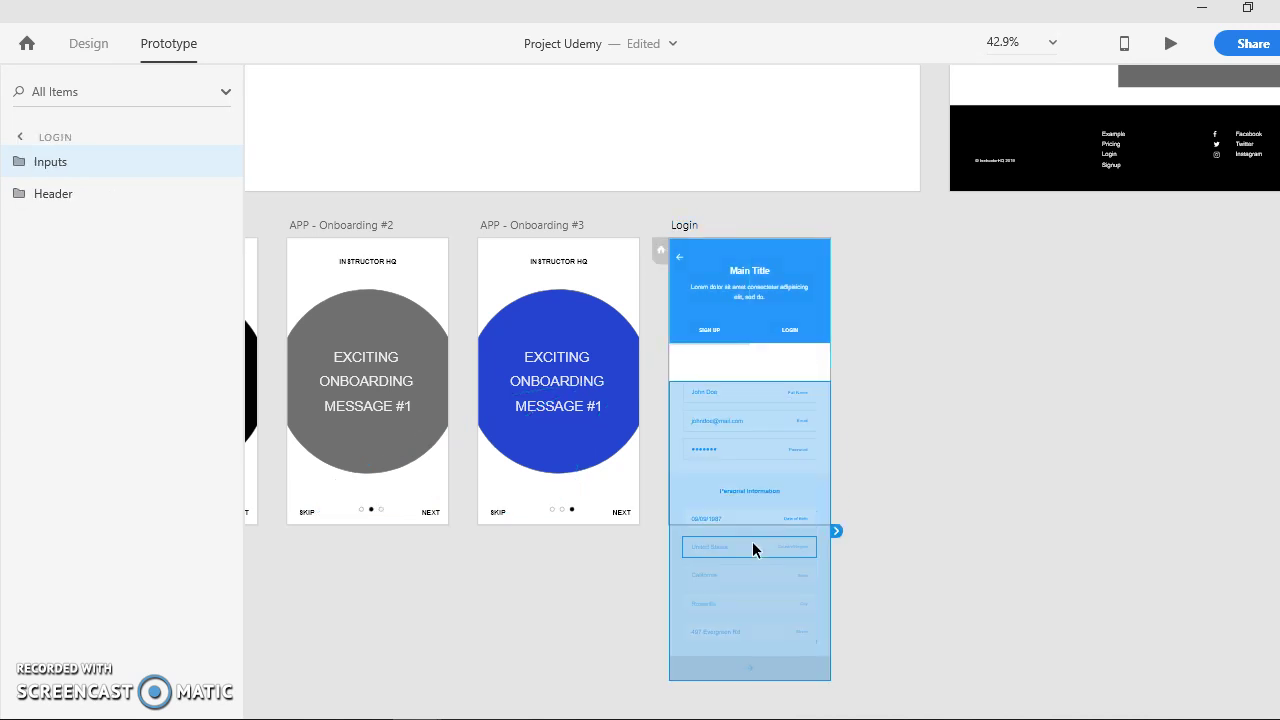
pyautogui.hotkey('ctrl', 'z')
pyautogui.click(749, 391)
pyautogui.click(724, 350)
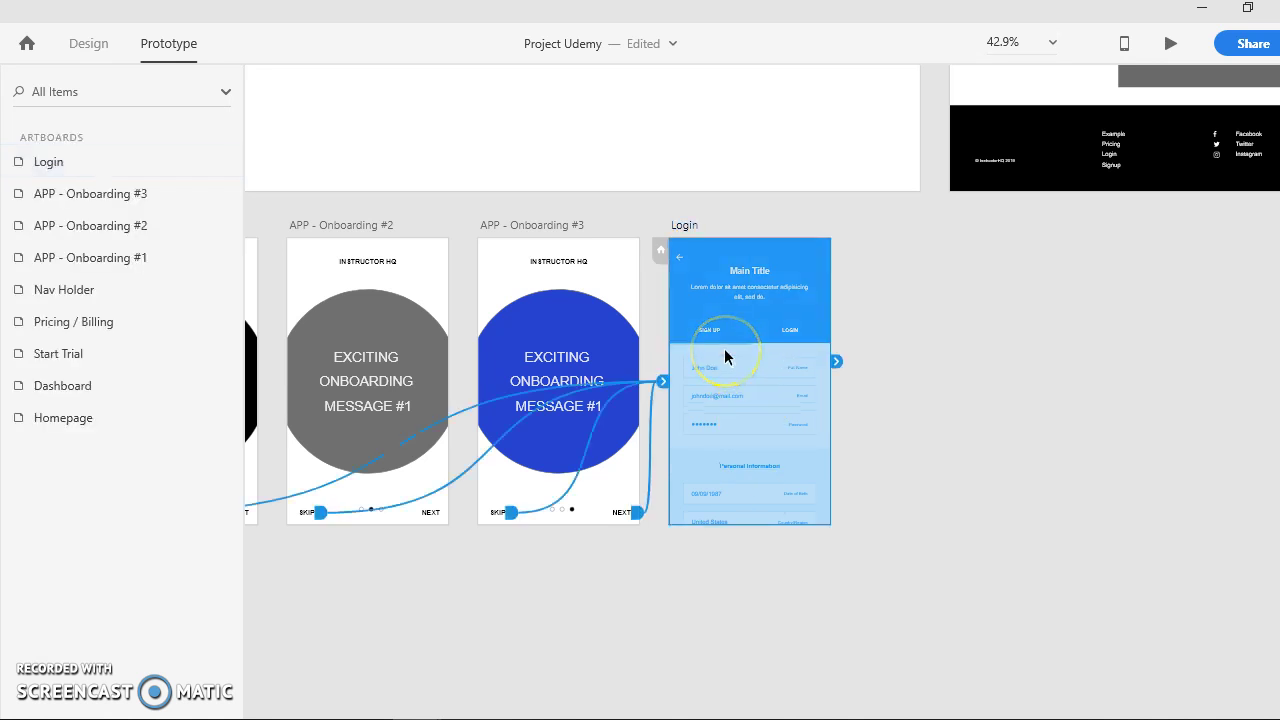
pyautogui.click(681, 524)
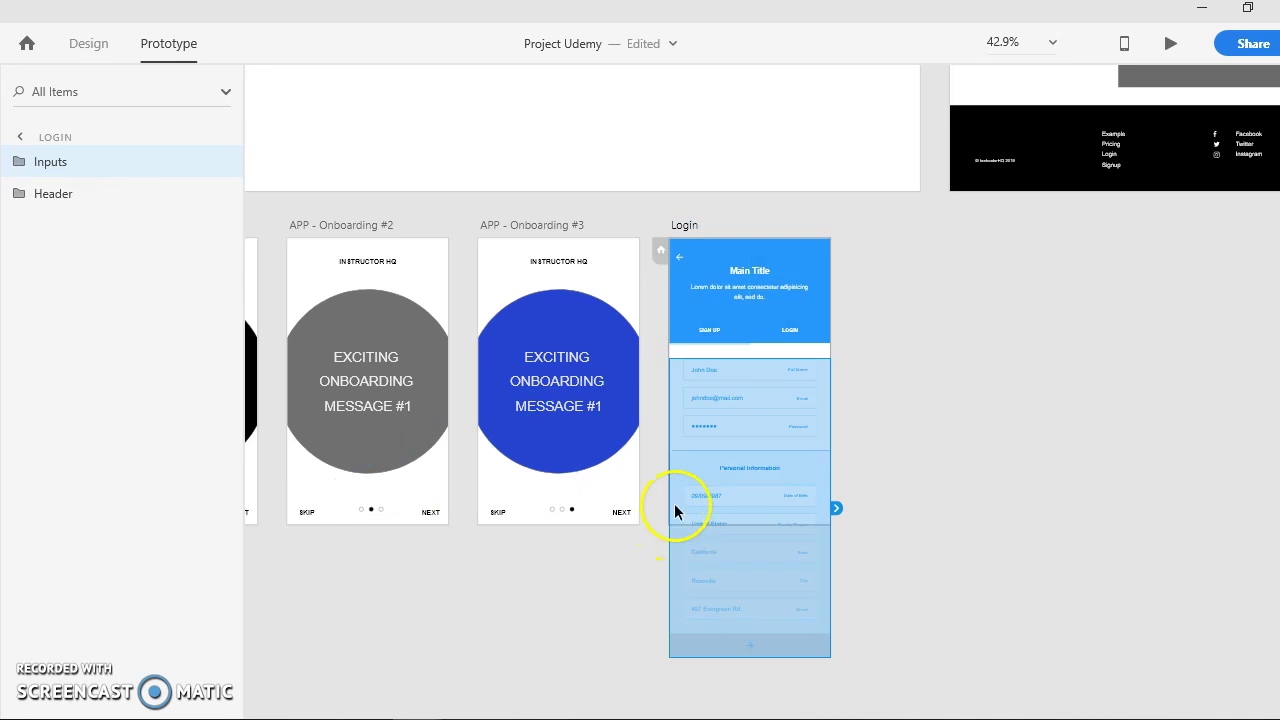
pyautogui.moveTo(737, 349)
pyautogui.mouseDown()
pyautogui.moveTo(737, 371)
pyautogui.moveTo(737, 357)
pyautogui.mouseUp()
pyautogui.click(771, 394)
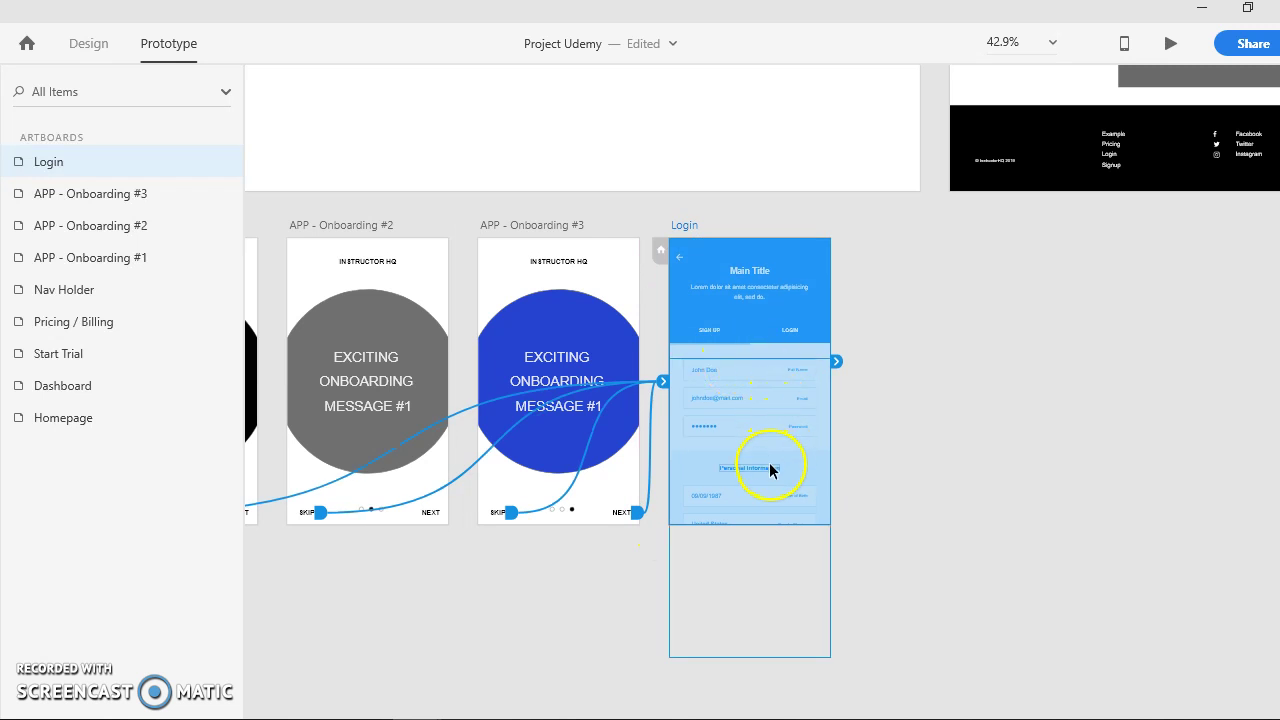
# - Select the Login Header and form Inputs groups and drag them right, out of the artboard
pyautogui.click(766, 273)
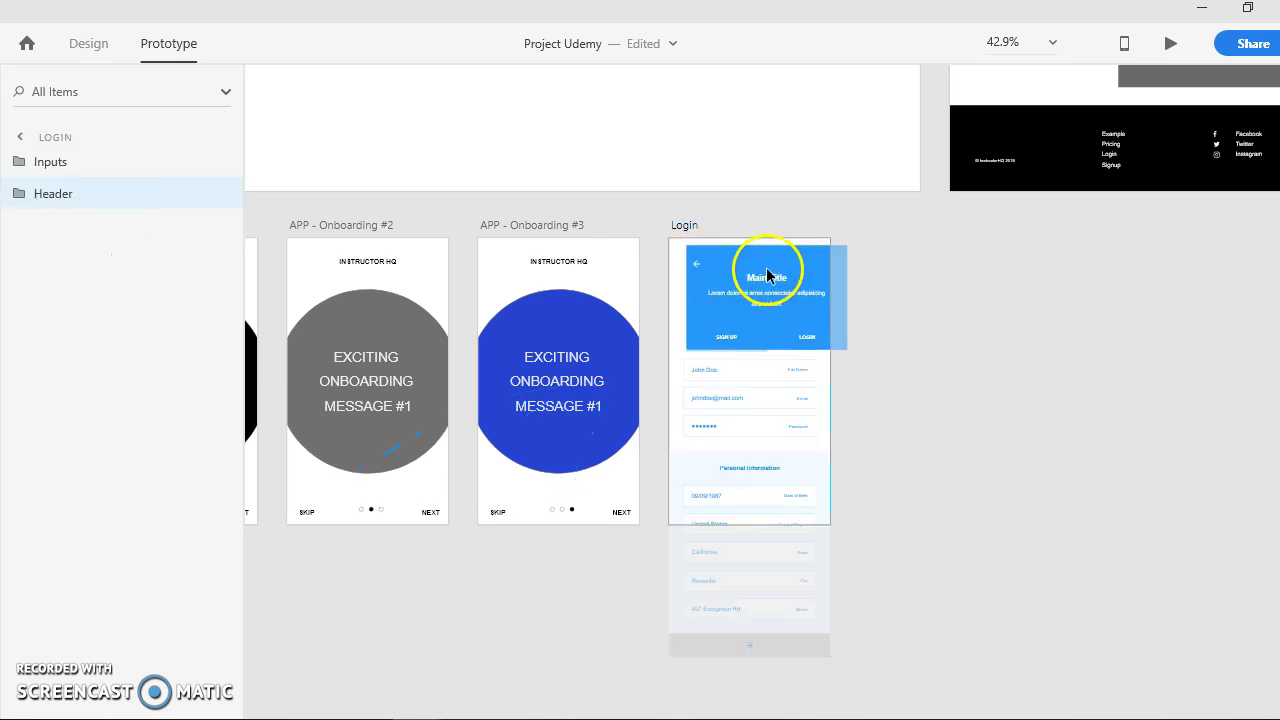
pyautogui.click(834, 277)
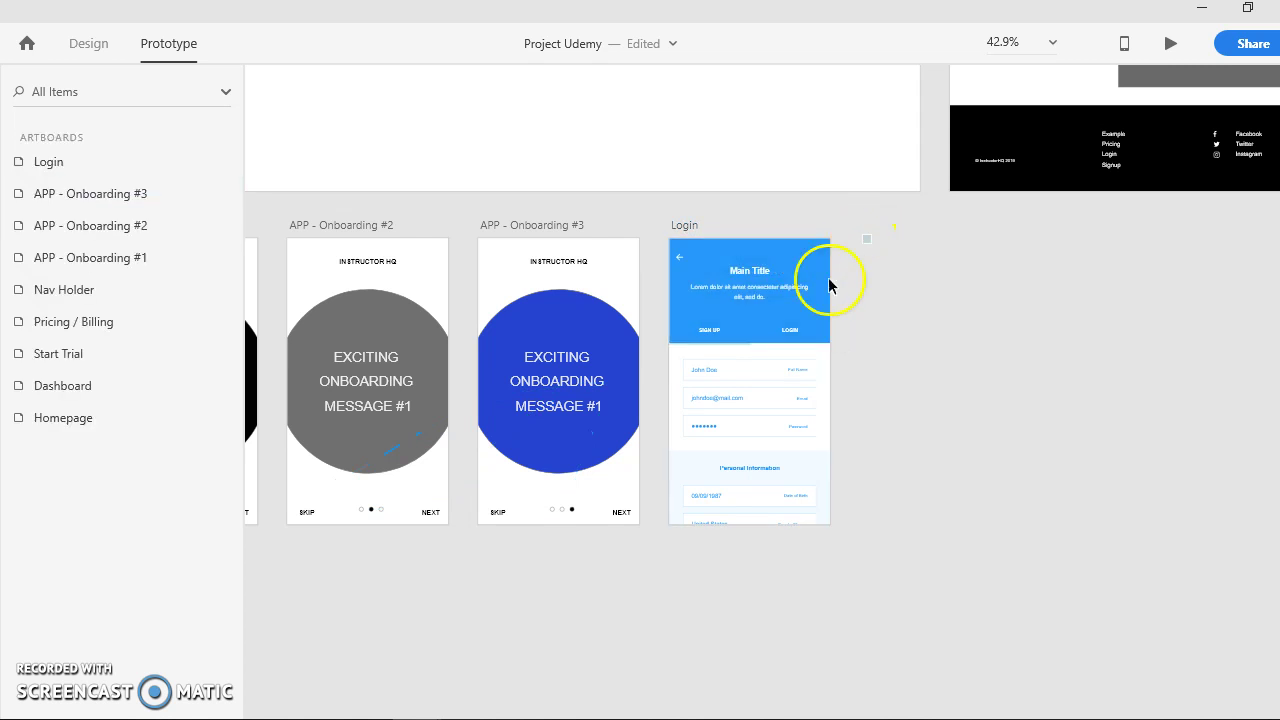
pyautogui.click(703, 545)
pyautogui.moveTo(749, 251); pyautogui.dragTo(893, 251)
pyautogui.click(739, 406)
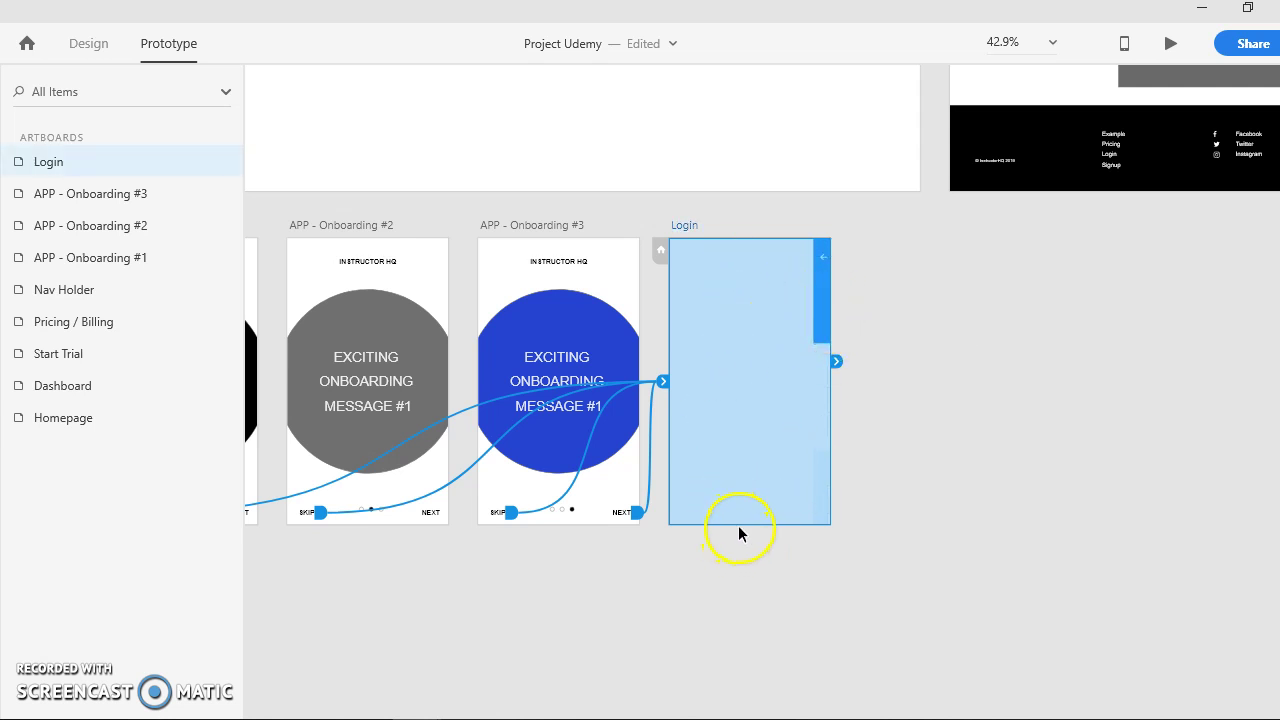
# - Move the Header and Inputs groups back inside the Login artboard and nudge them into place
pyautogui.moveTo(741, 527); pyautogui.dragTo(741, 522)
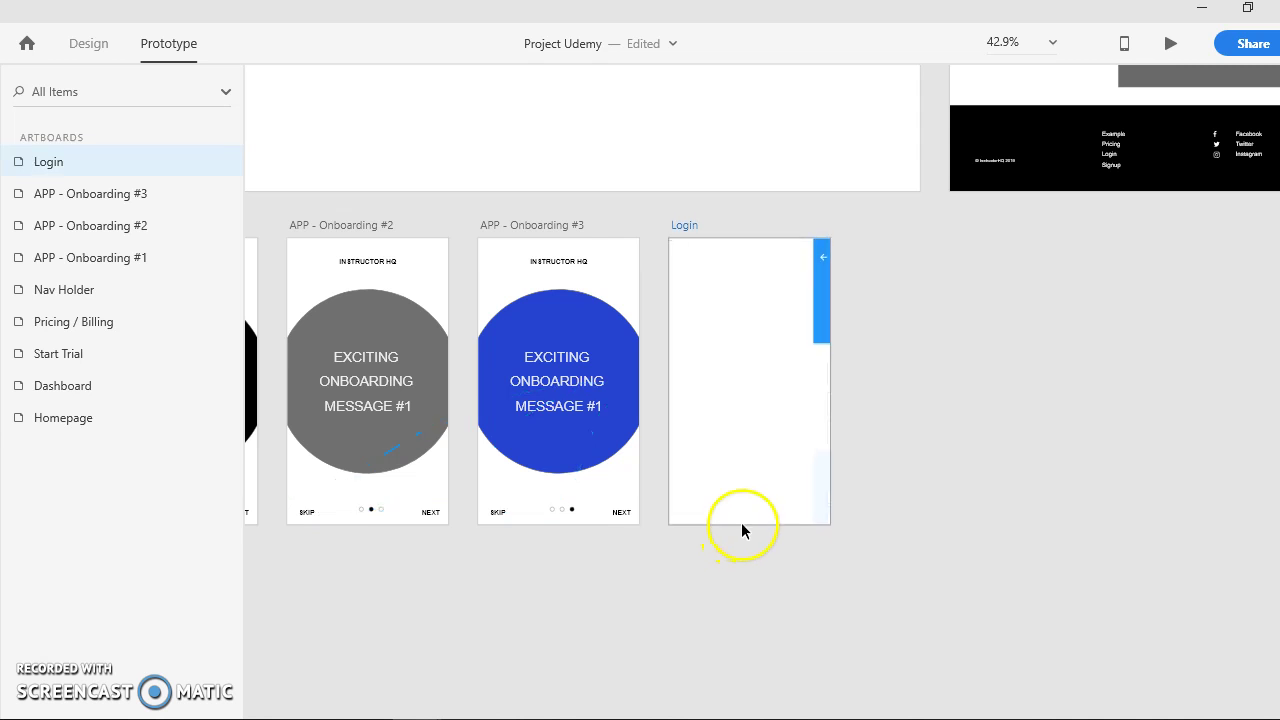
pyautogui.click(824, 313)
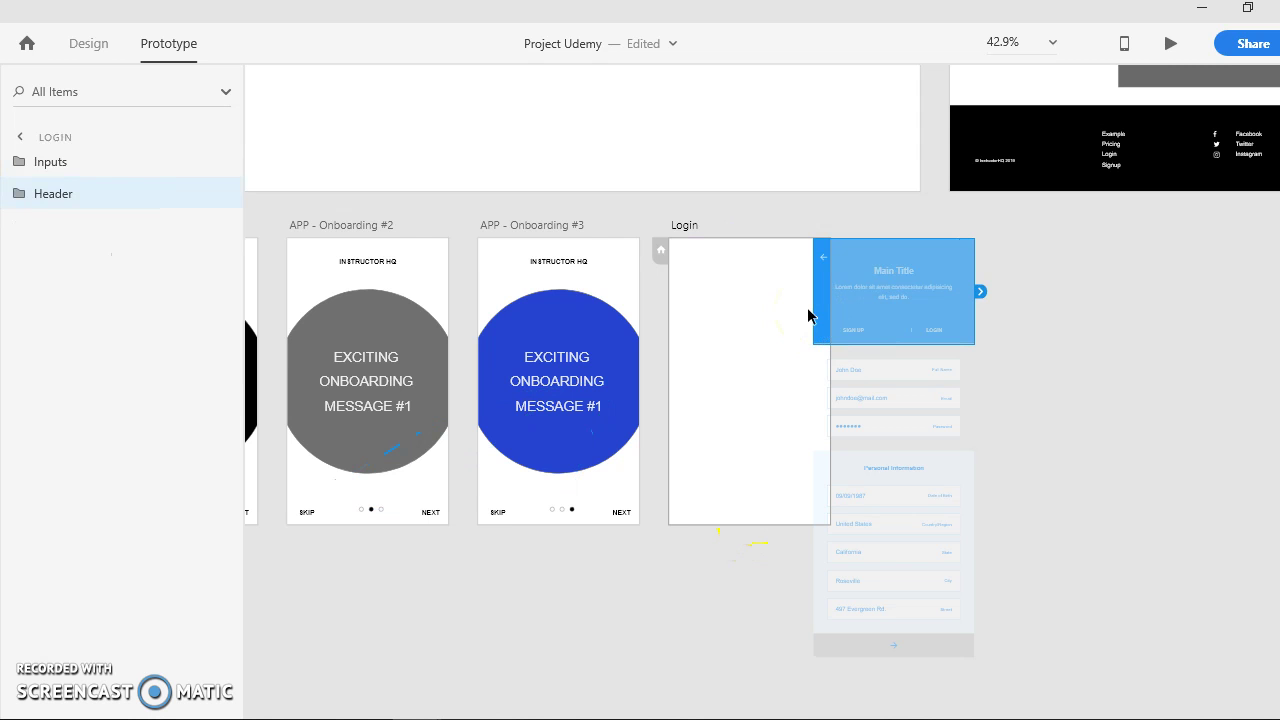
pyautogui.moveTo(1037, 229); pyautogui.dragTo(789, 629)
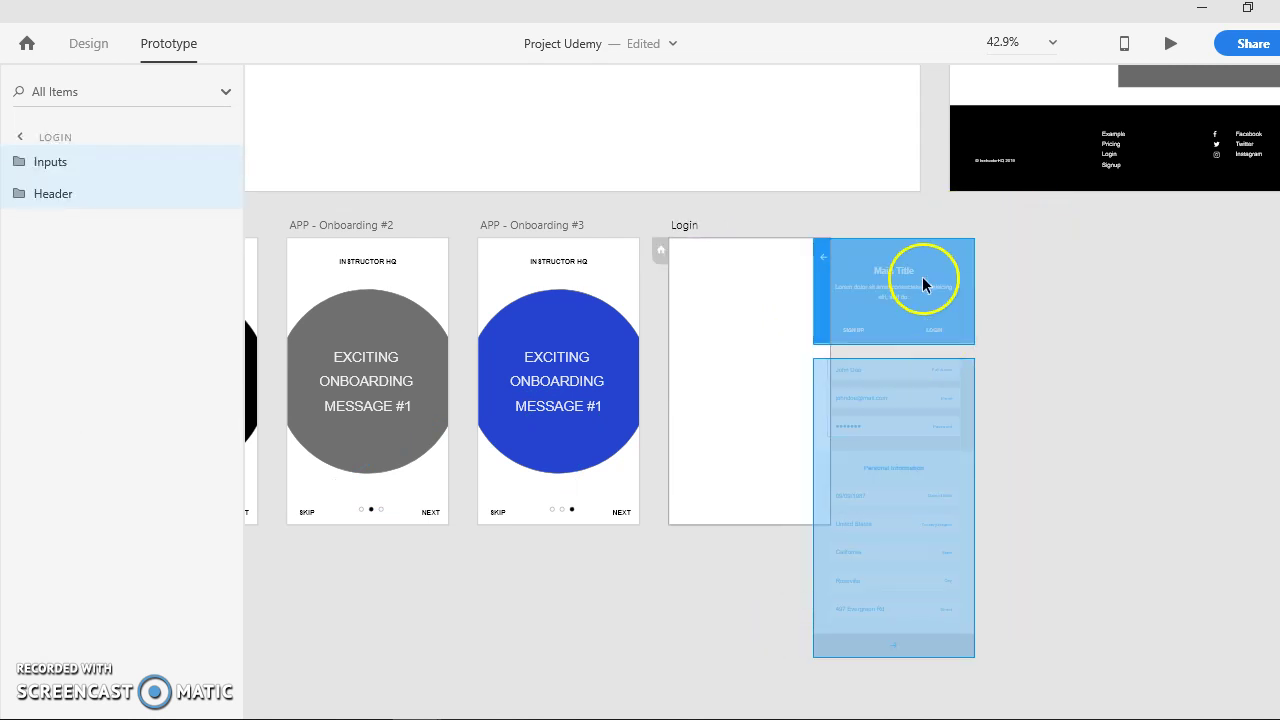
pyautogui.moveTo(923, 277); pyautogui.dragTo(760, 259)
pyautogui.click(784, 357)
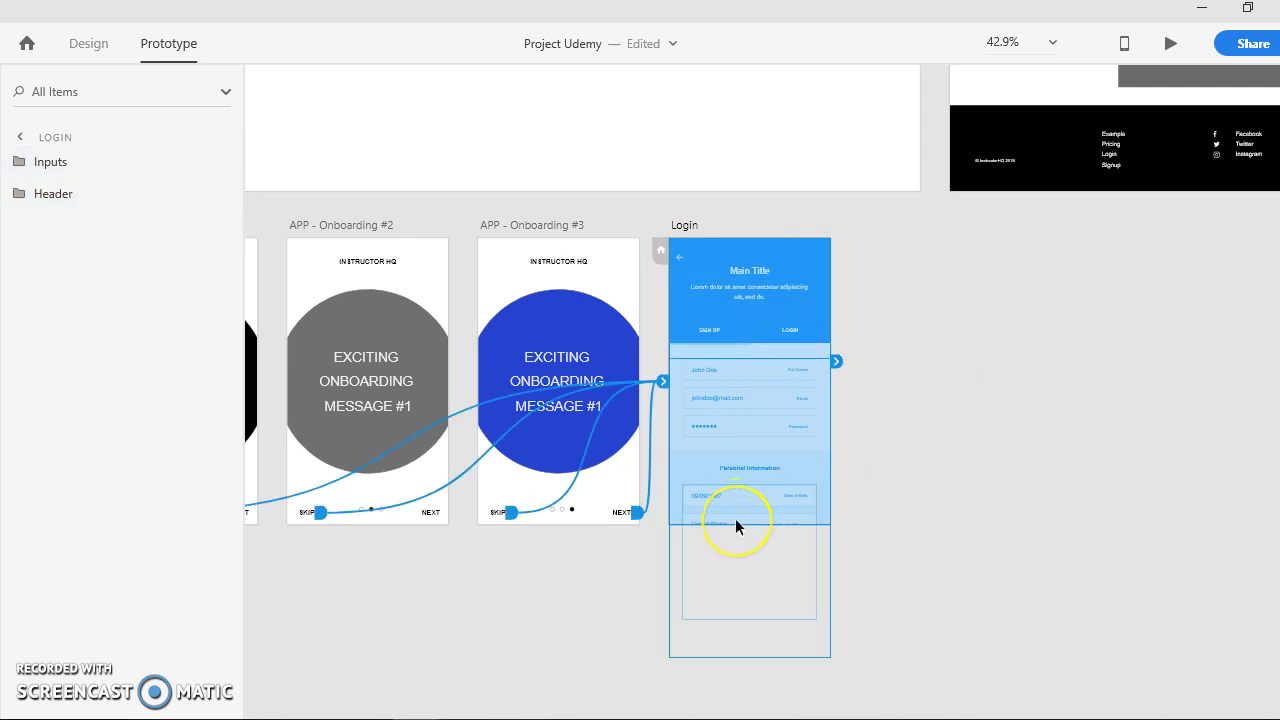
pyautogui.moveTo(735, 518)
pyautogui.mouseDown()
pyautogui.moveTo(732, 541)
pyautogui.moveTo(737, 523)
pyautogui.mouseUp()
pyautogui.moveTo(803, 286); pyautogui.dragTo(837, 263)
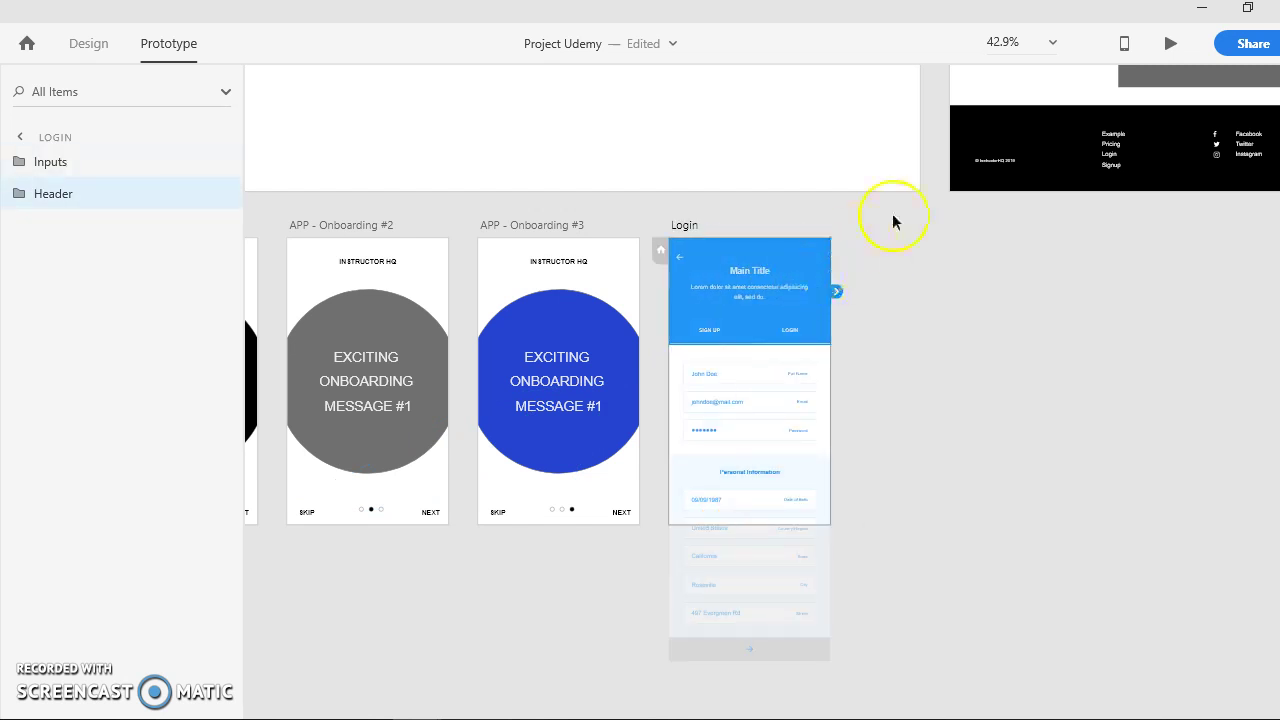
pyautogui.moveTo(893, 220); pyautogui.dragTo(733, 560)
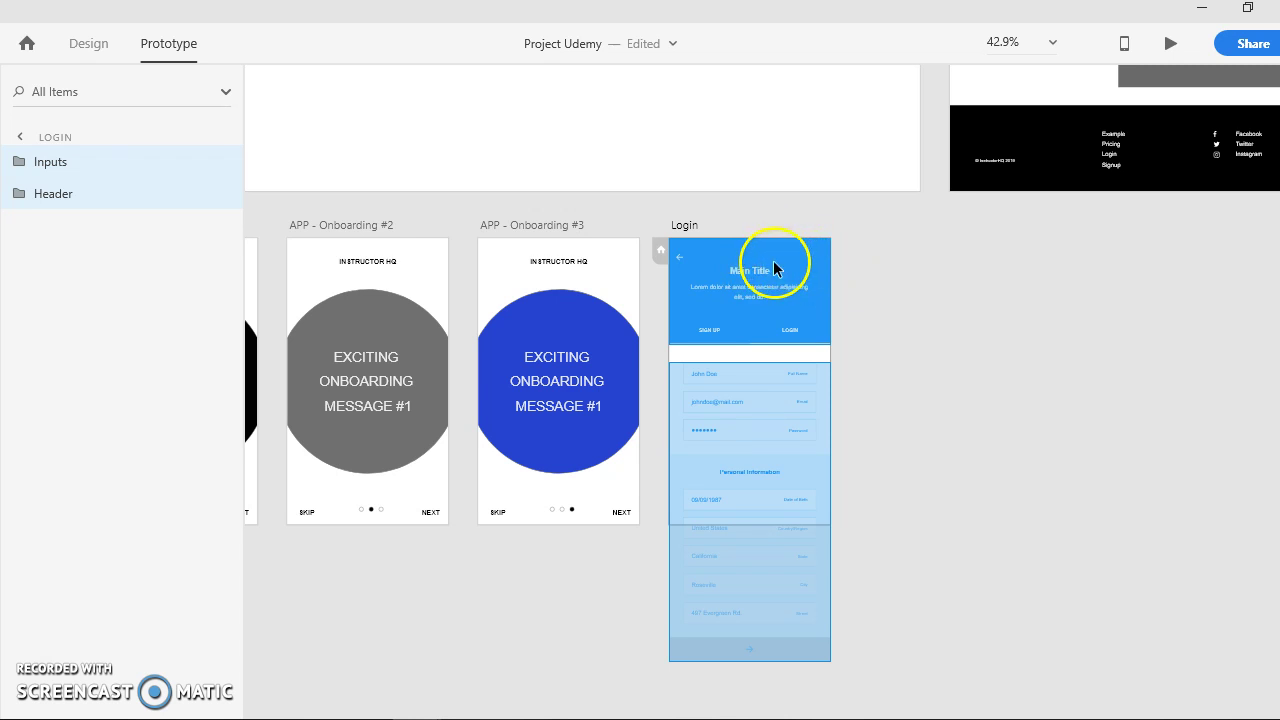
pyautogui.click(722, 350)
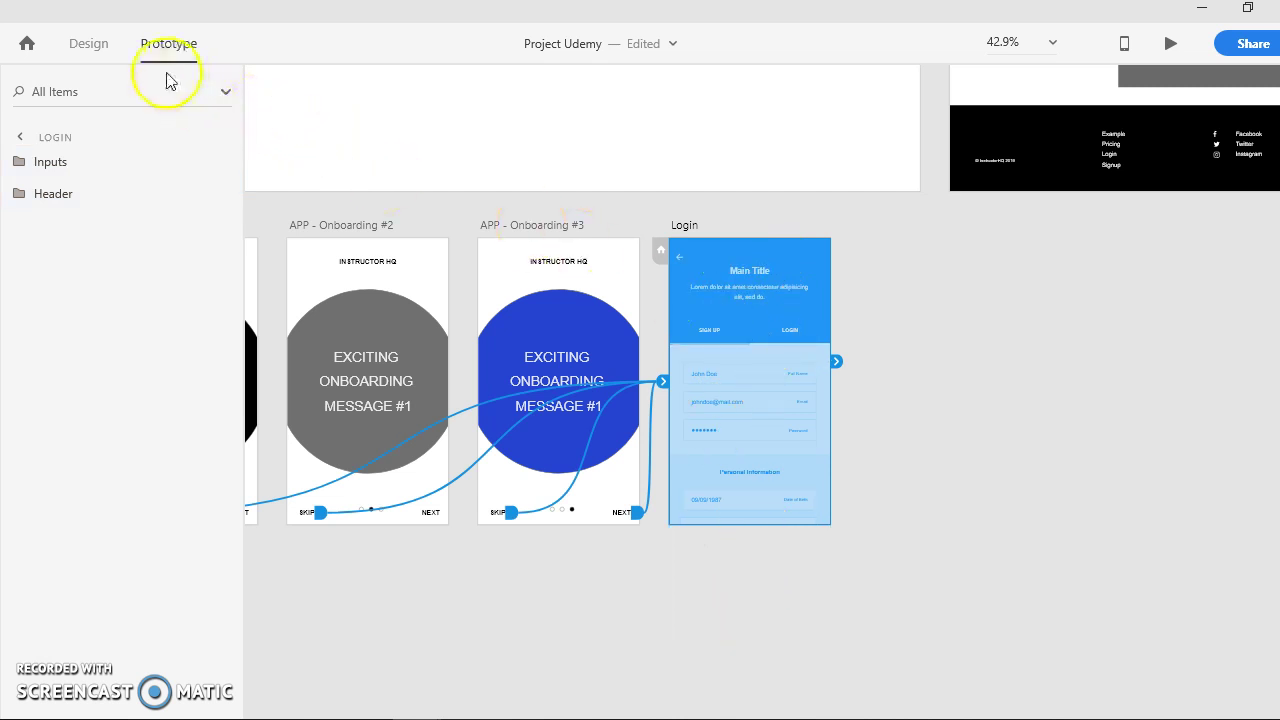
# - Stretch the Login artboard to 985 px tall within a 667 px viewport, then return to Prototype mode
pyautogui.click(104, 50)
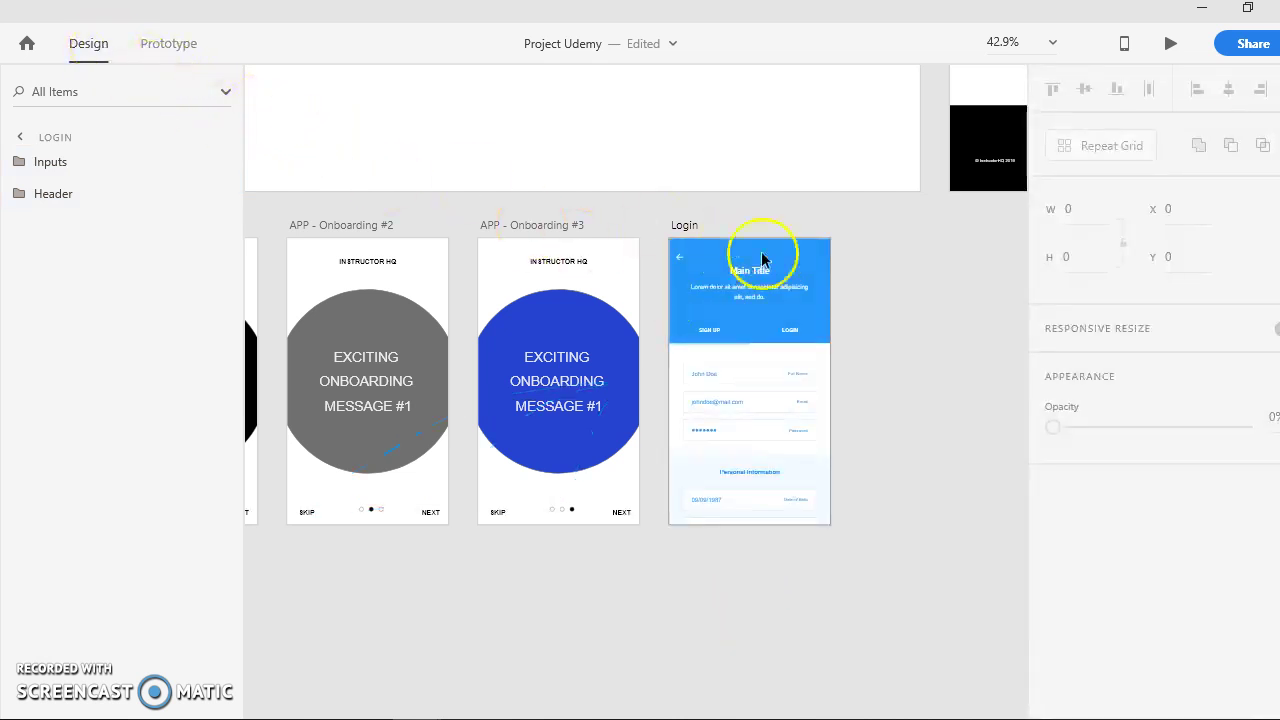
pyautogui.moveTo(860, 260); pyautogui.dragTo(800, 345)
pyautogui.click(777, 355)
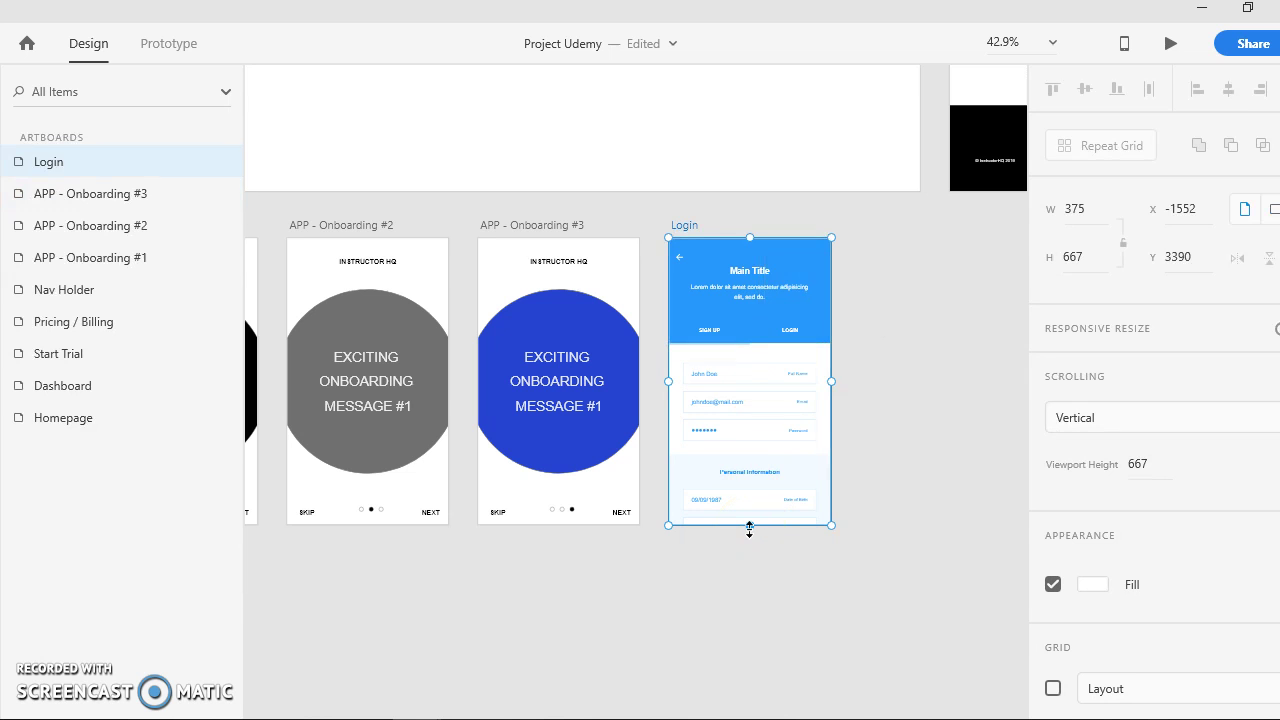
pyautogui.moveTo(749, 528); pyautogui.dragTo(745, 667)
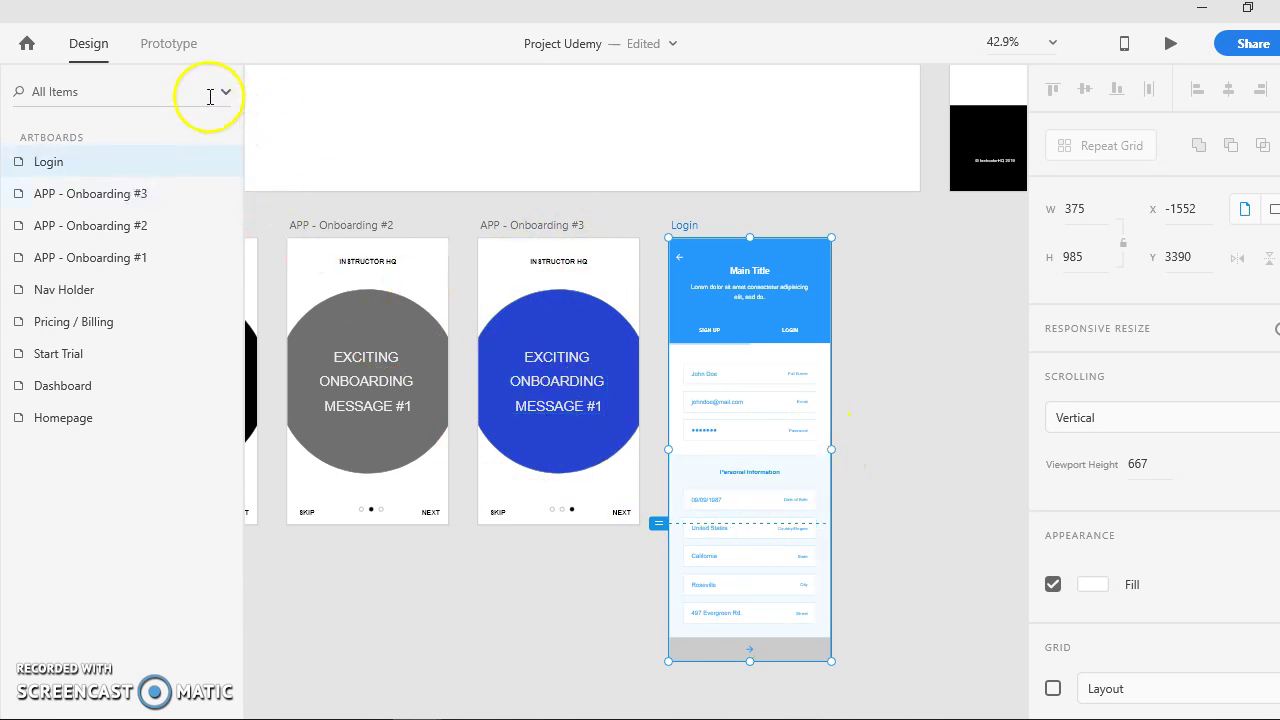
pyautogui.click(166, 52)
pyautogui.click(880, 516)
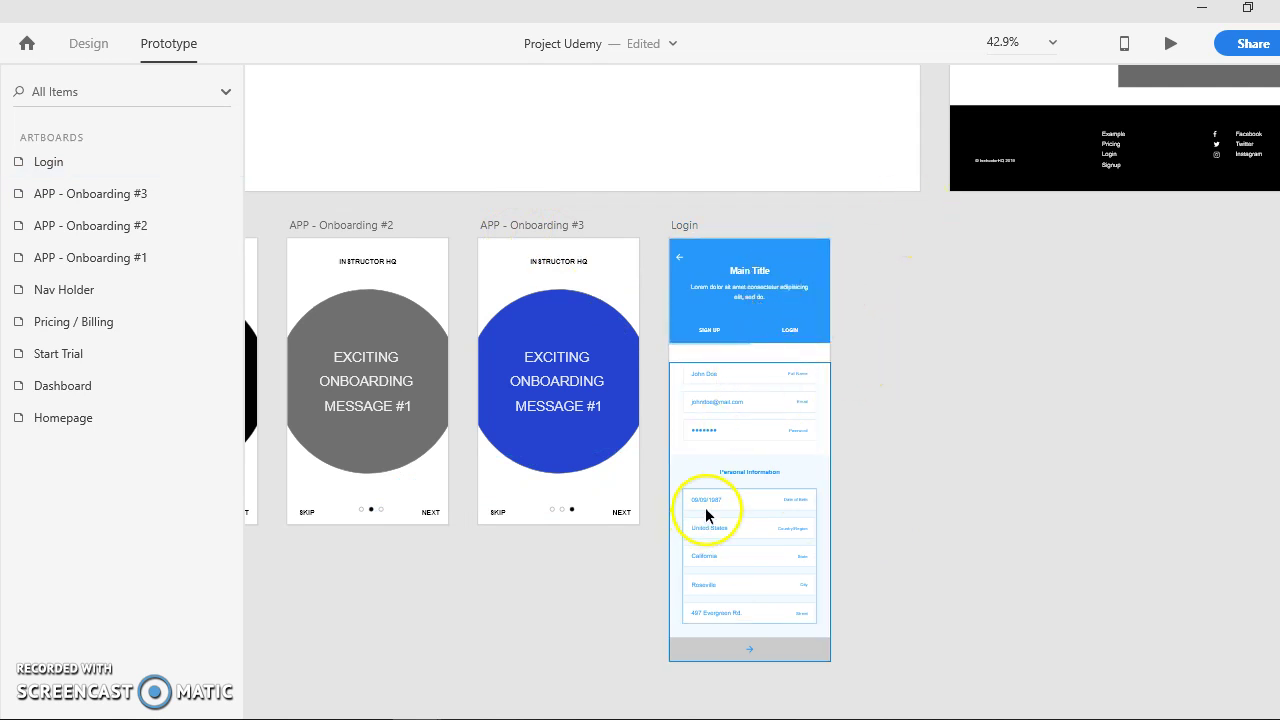
pyautogui.click(737, 309)
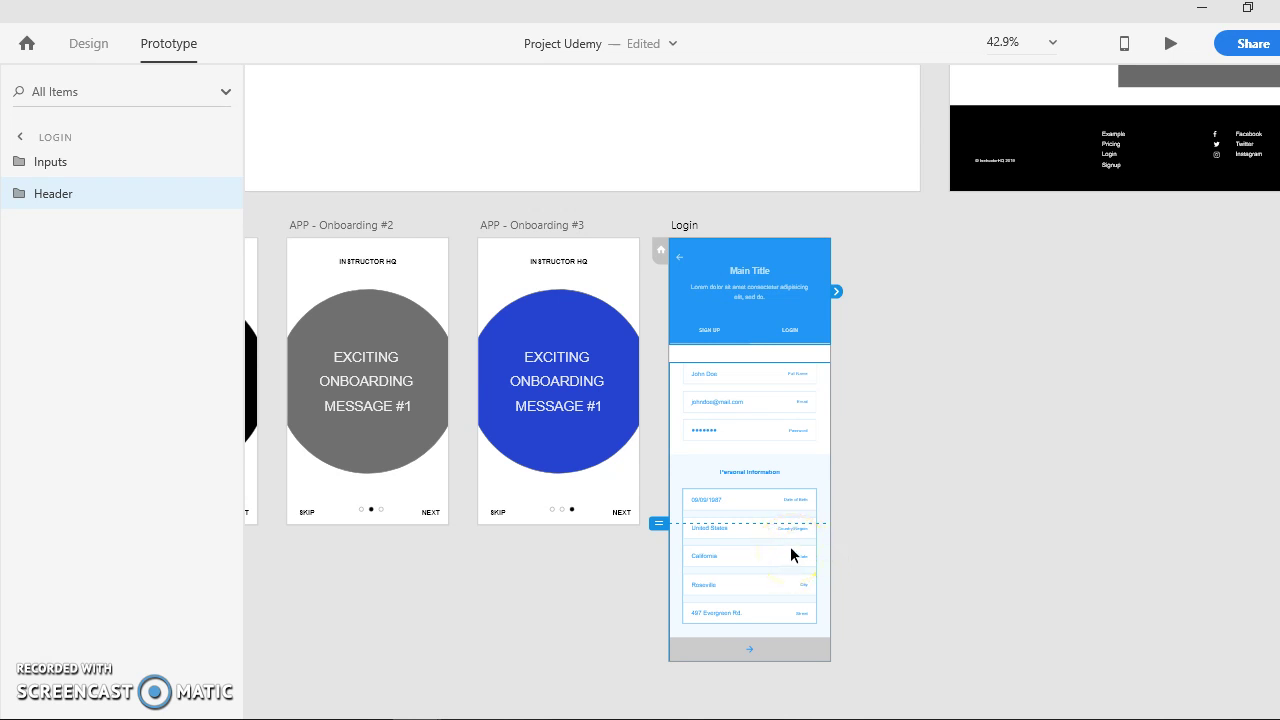
pyautogui.click(1170, 46)
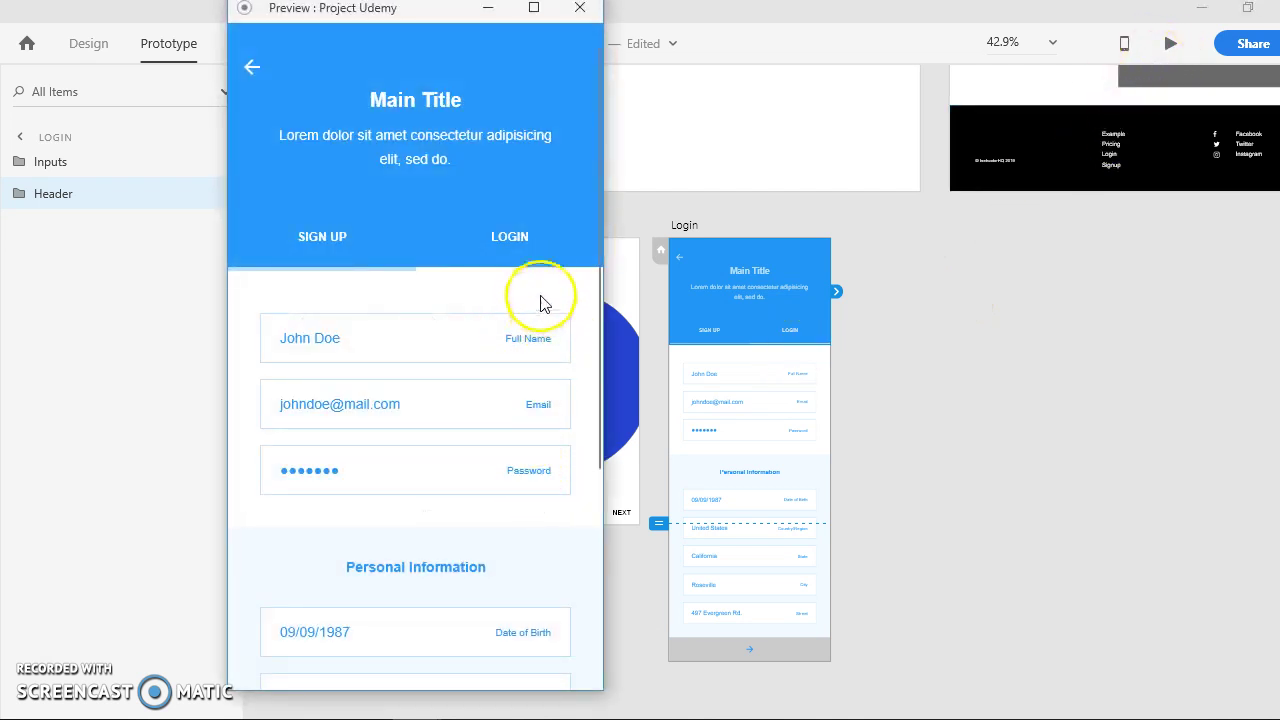
pyautogui.scroll(-5, 543, 300)
pyautogui.scroll(5, 533, 296)
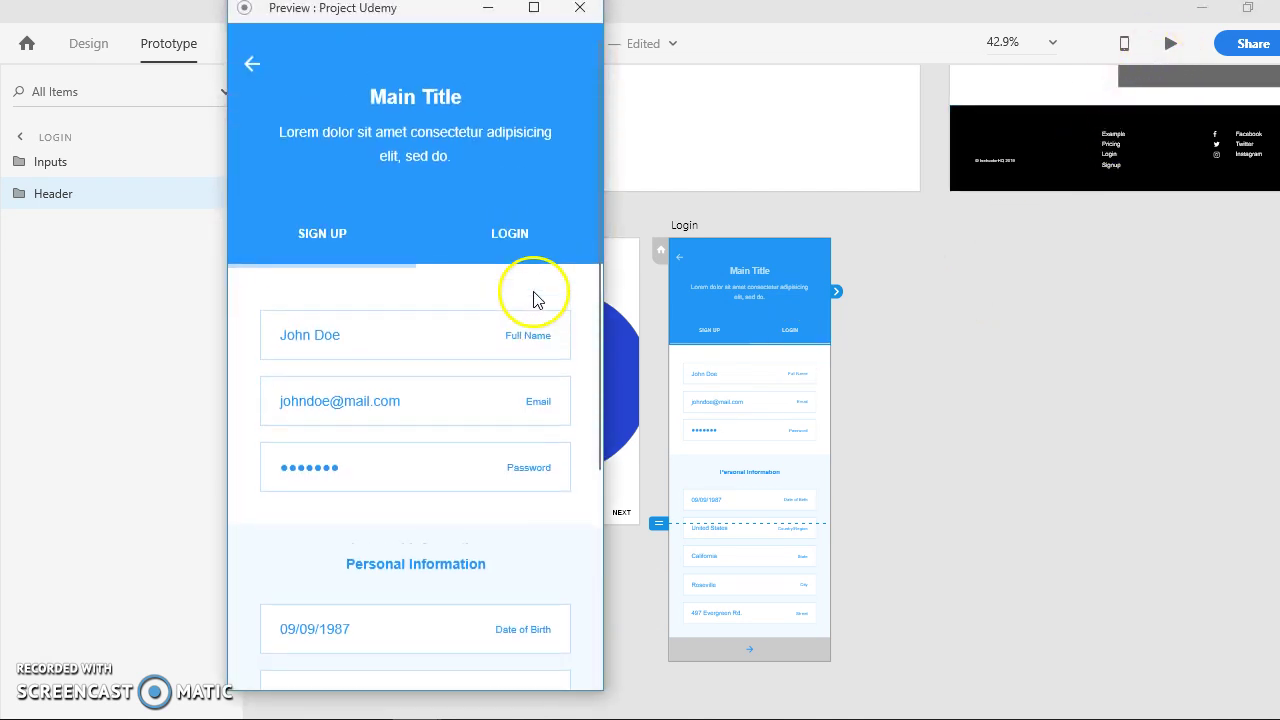
pyautogui.scroll(-4, 531, 304)
pyautogui.scroll(-1, 531, 304)
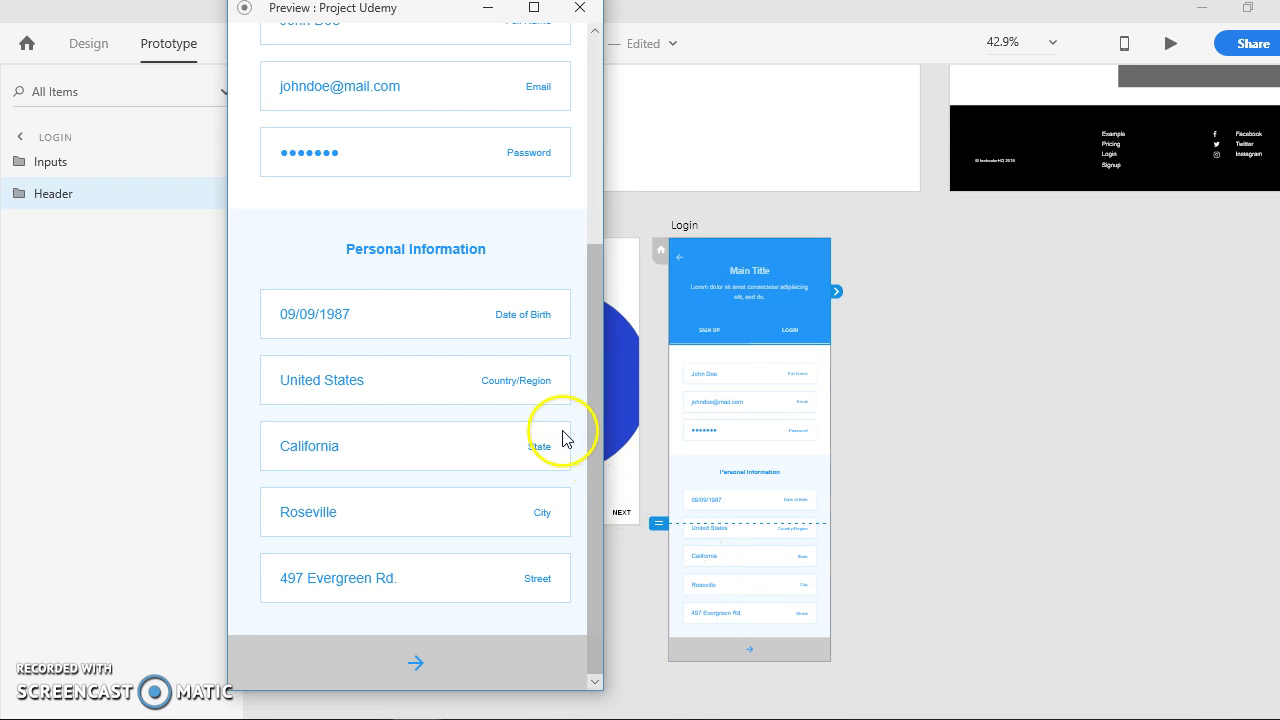
pyautogui.scroll(5, 560, 440)
pyautogui.scroll(-3, 551, 437)
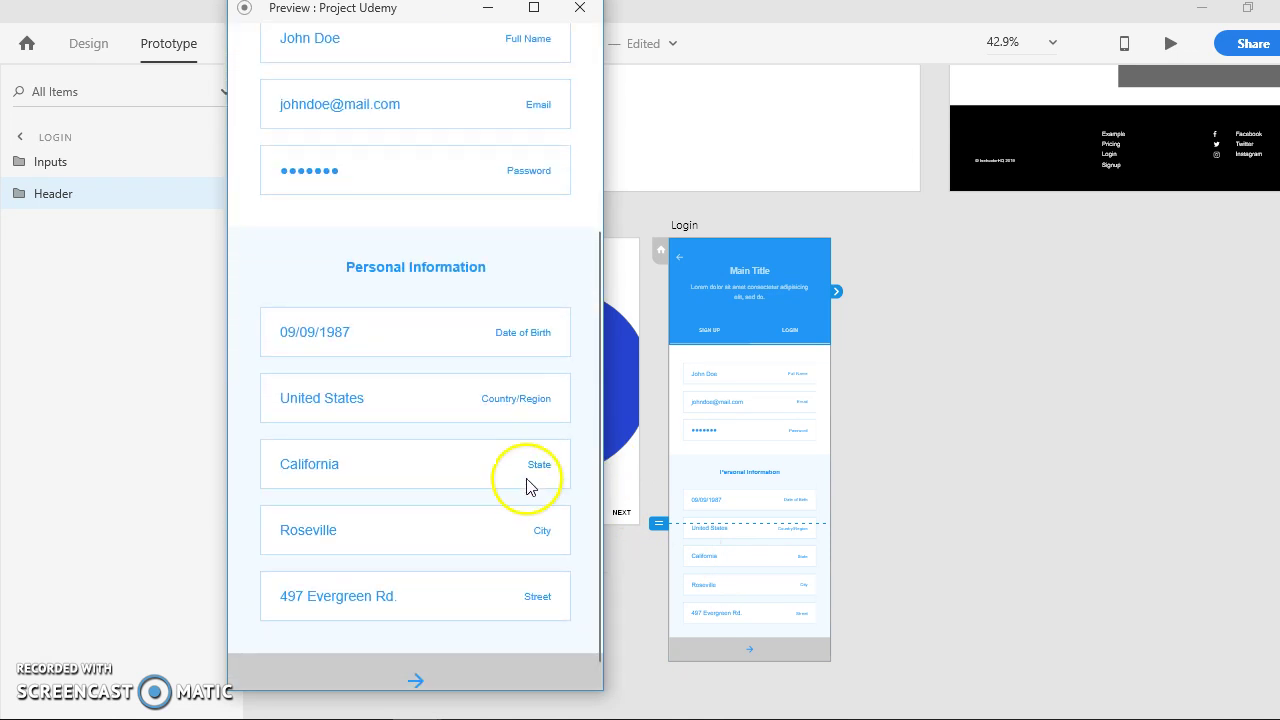
pyautogui.scroll(-1, 528, 486)
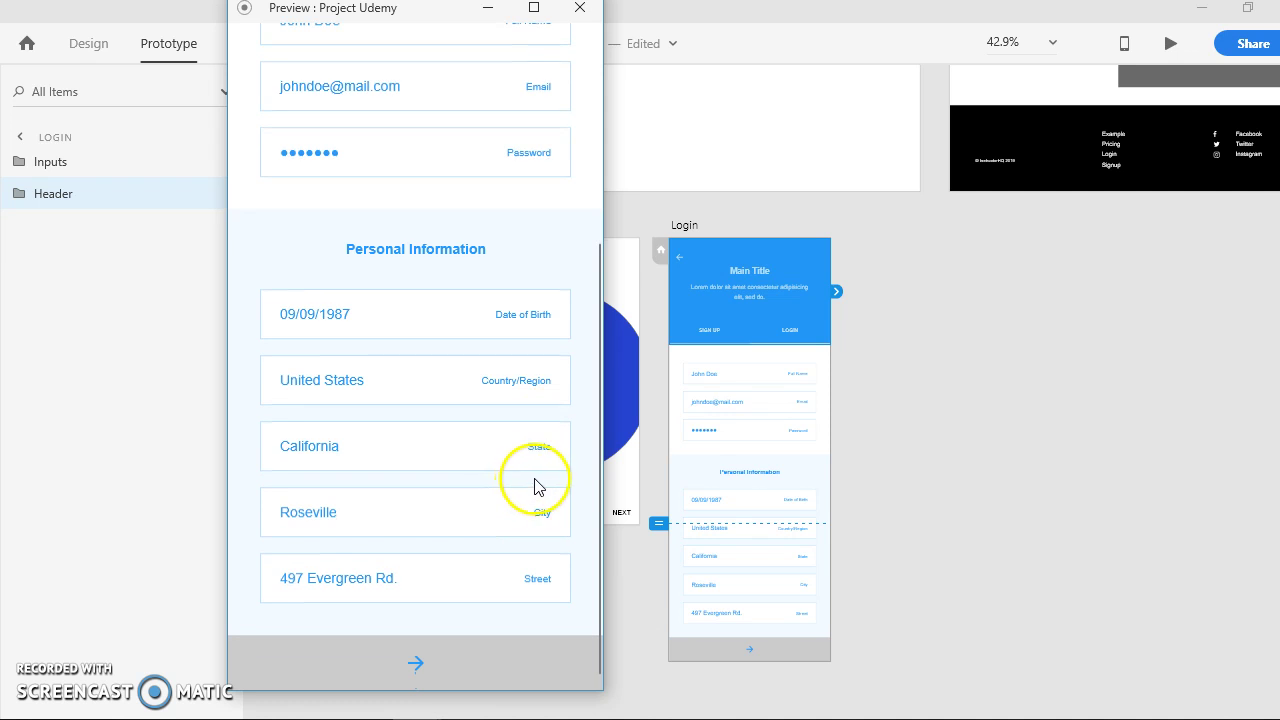
pyautogui.scroll(4, 532, 483)
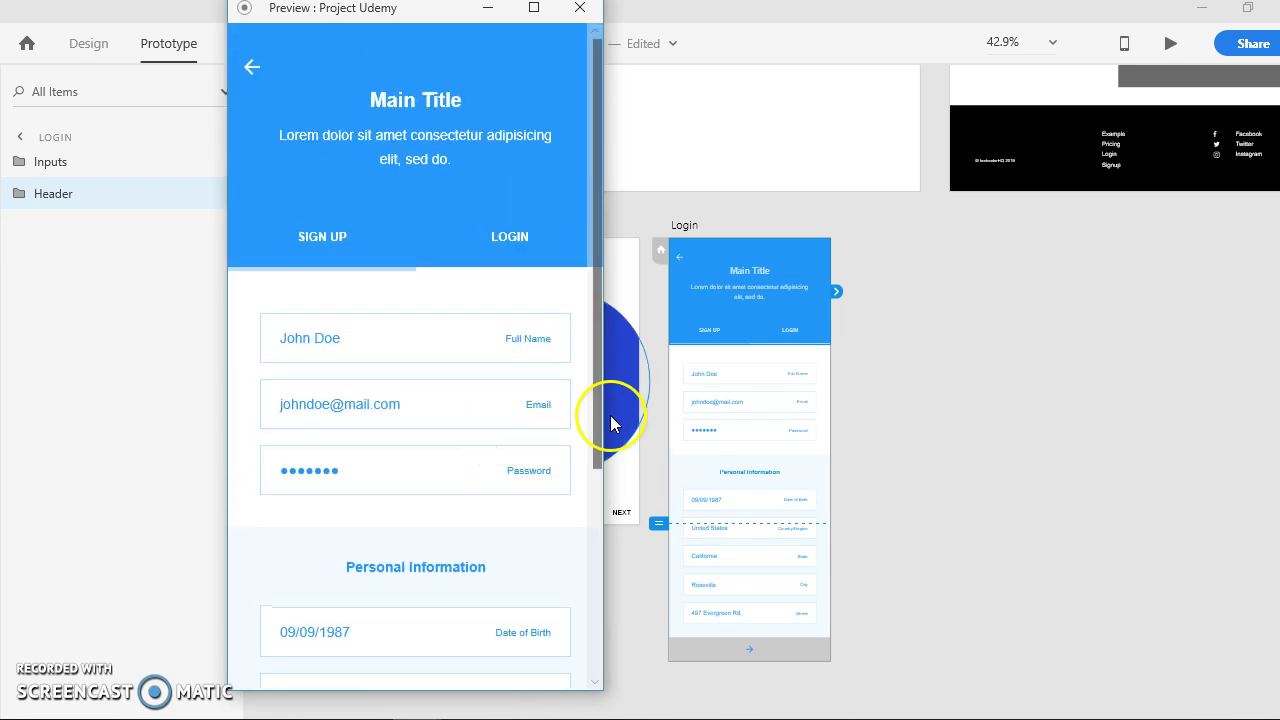
pyautogui.click(578, 9)
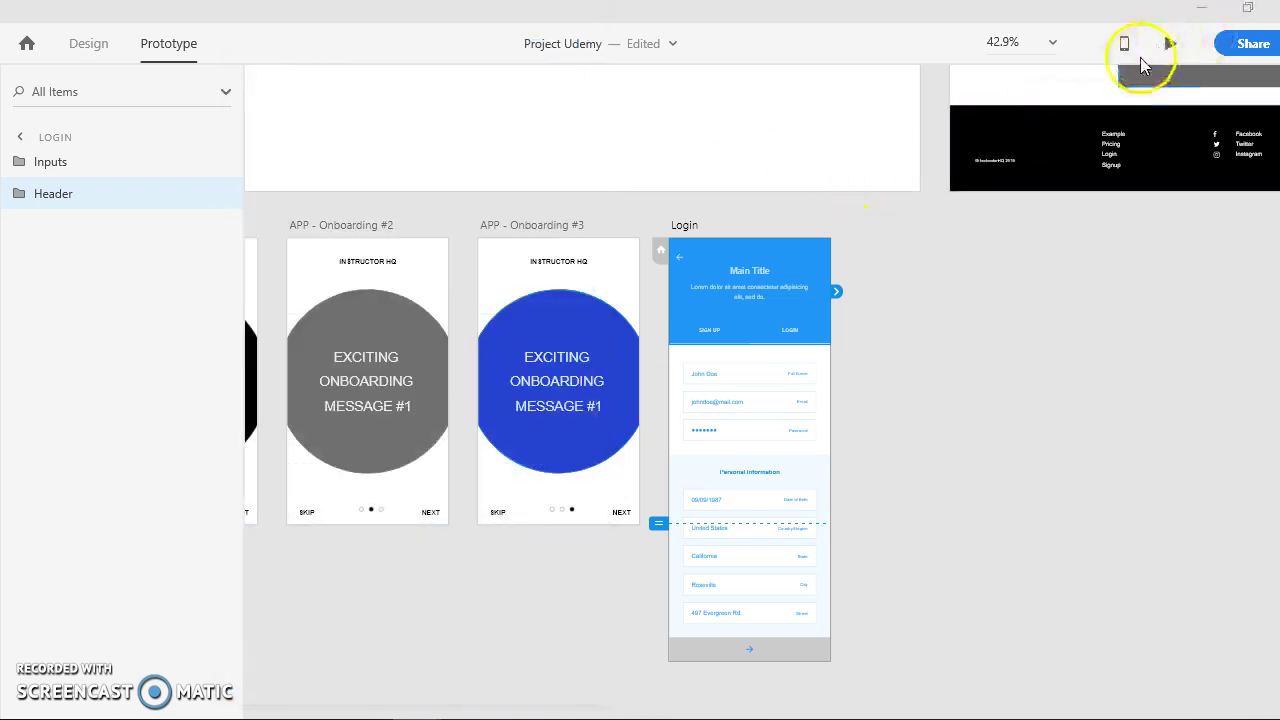
pyautogui.click(1168, 43)
pyautogui.click(577, 10)
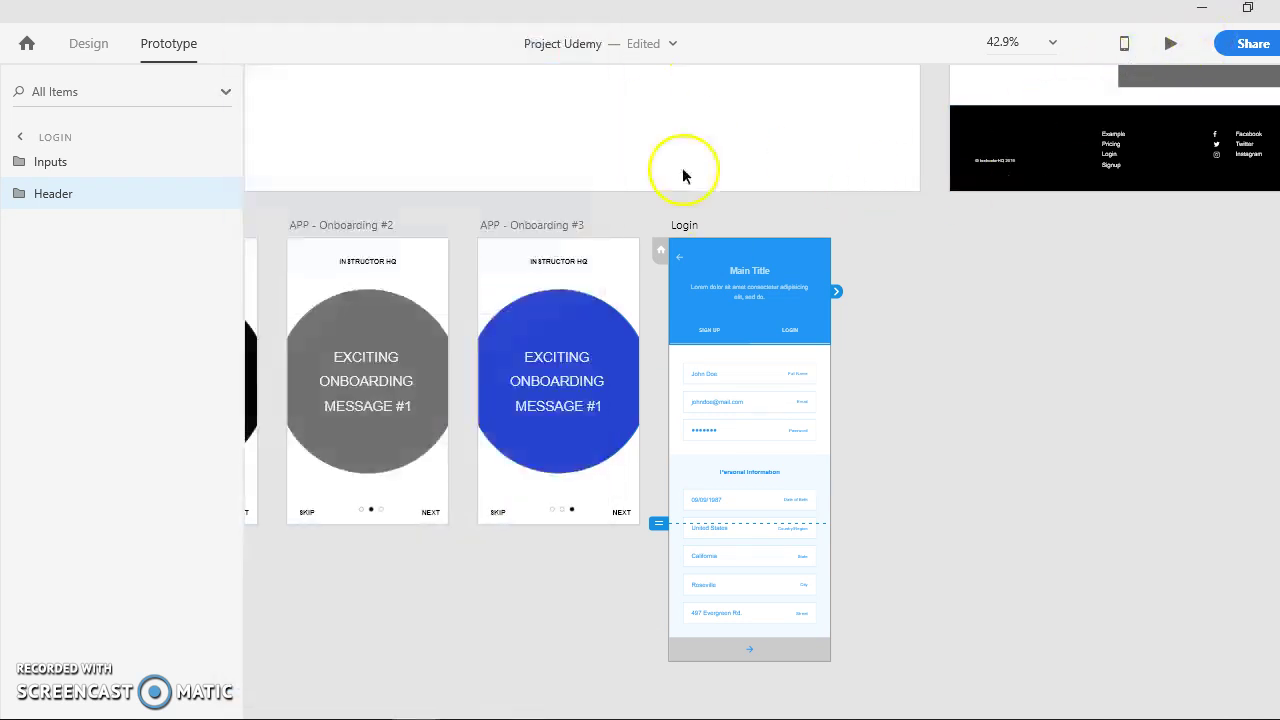
pyautogui.moveTo(624, 340); pyautogui.dragTo(871, 337)
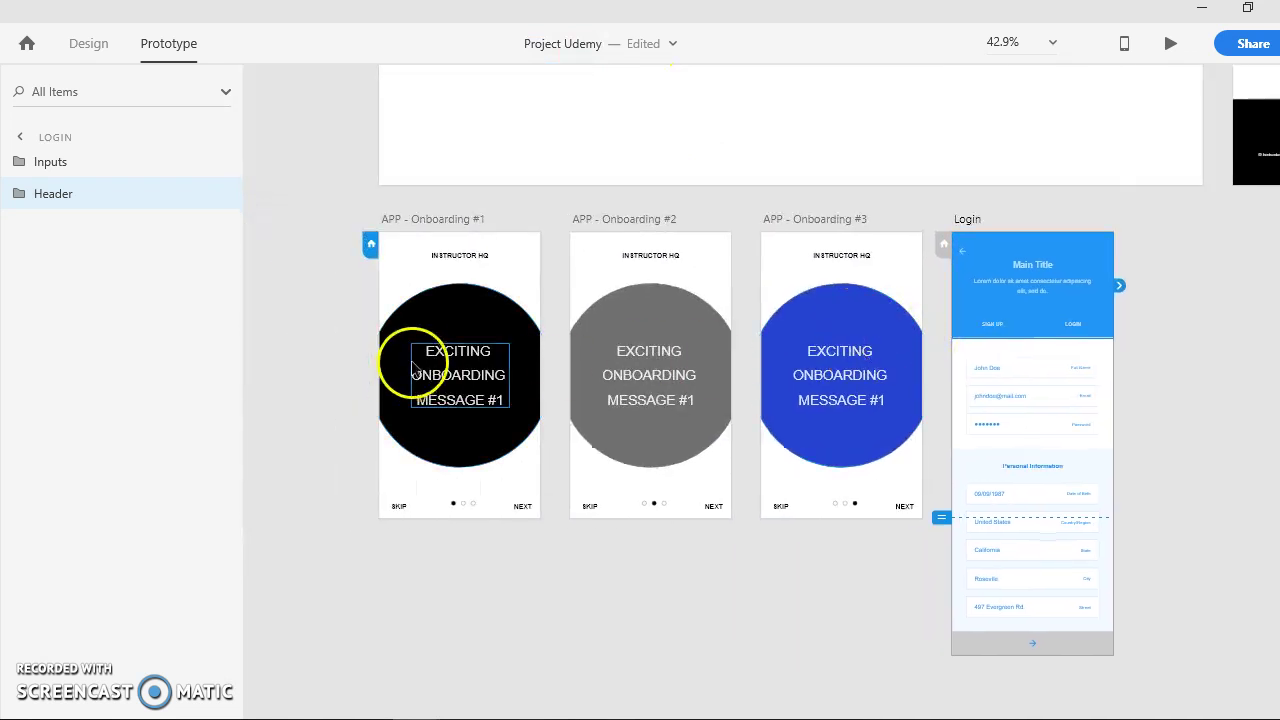
pyautogui.click(418, 272)
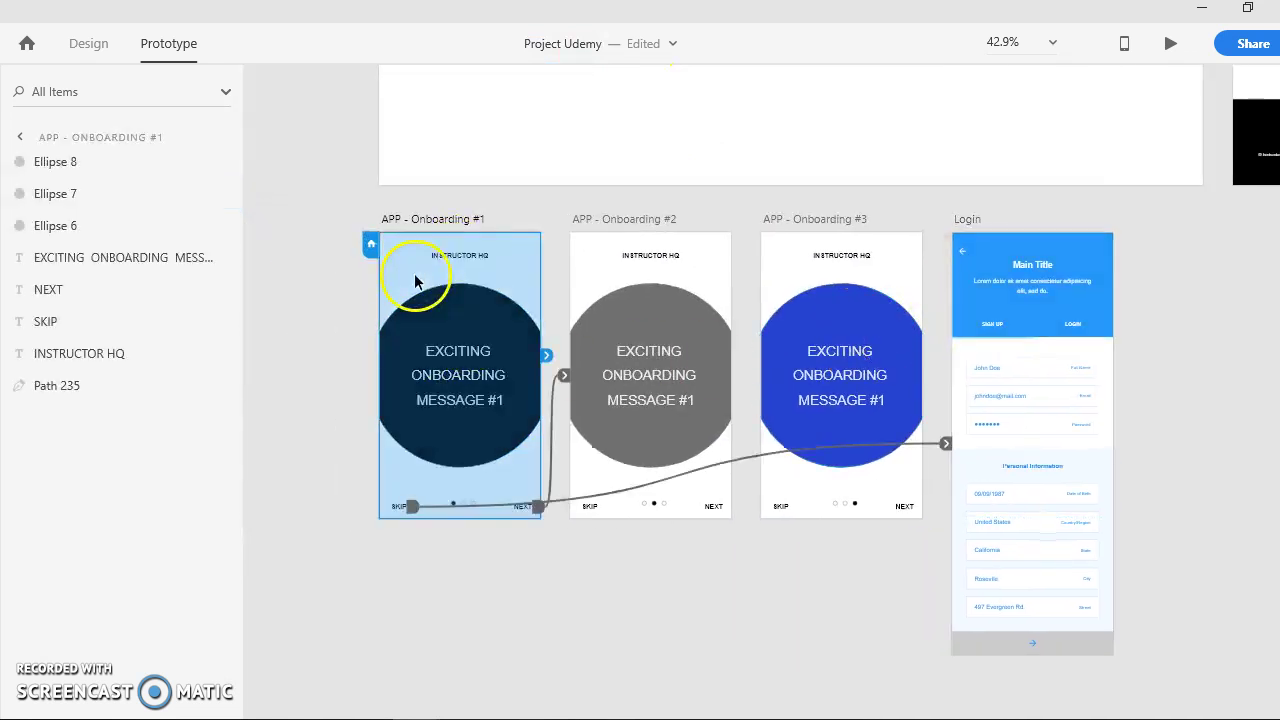
pyautogui.click(1164, 50)
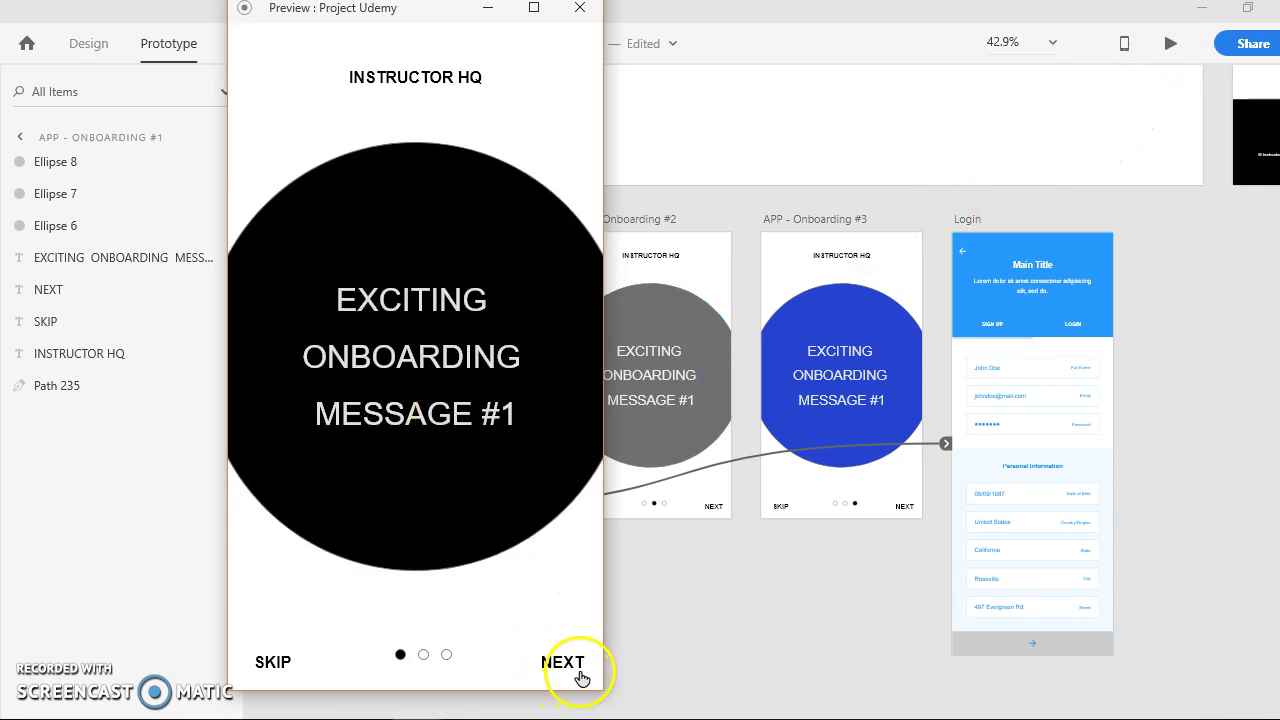
pyautogui.click(574, 671)
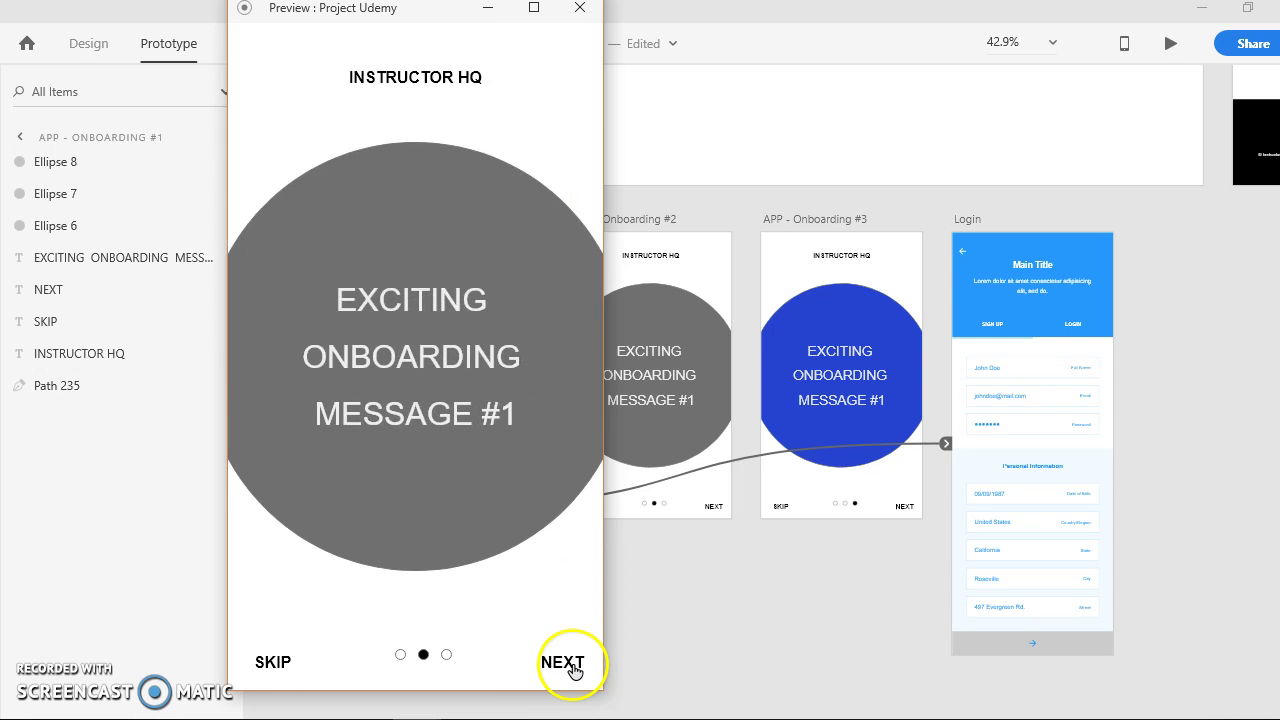
pyautogui.click(574, 671)
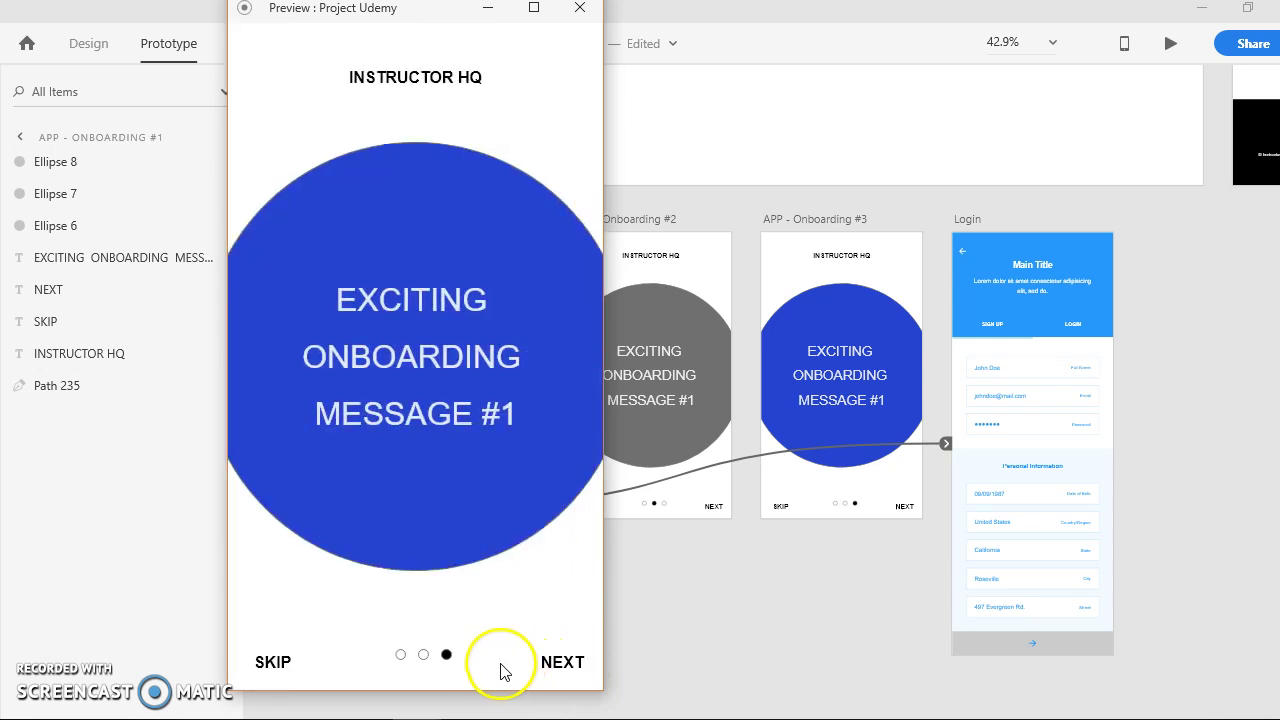
pyautogui.click(265, 664)
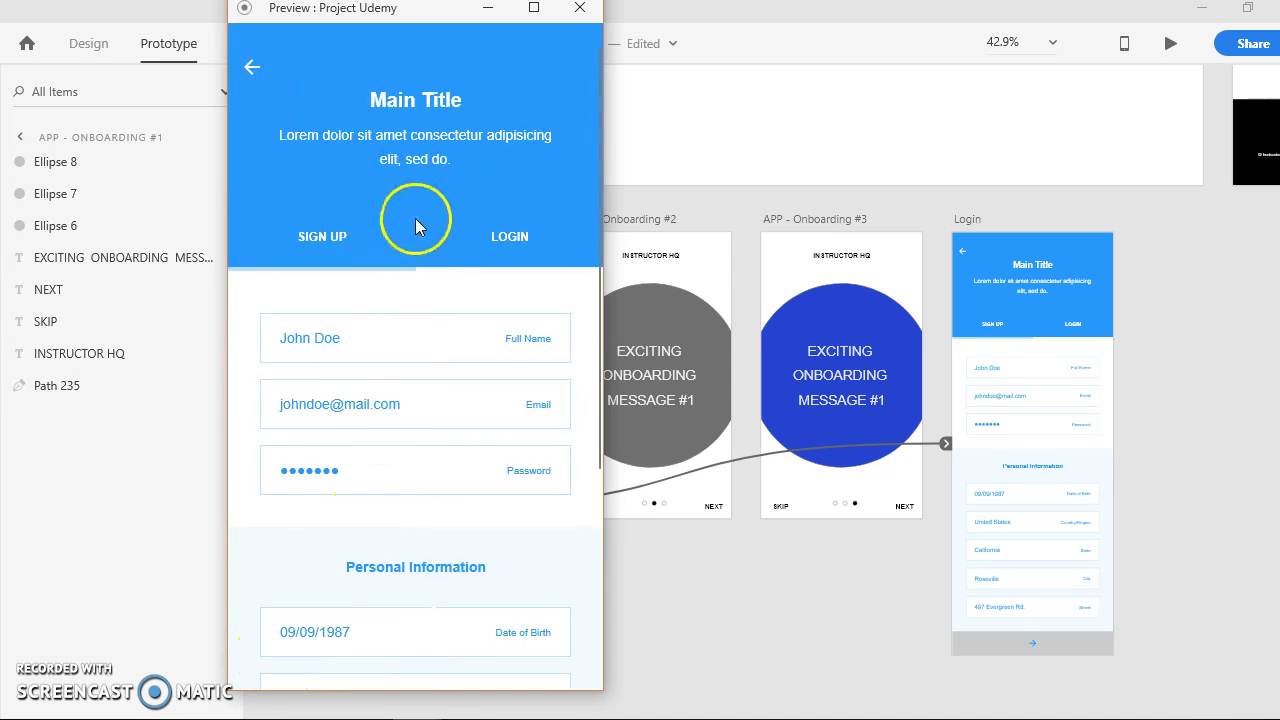
pyautogui.scroll(-3, 420, 222)
pyautogui.click(580, 12)
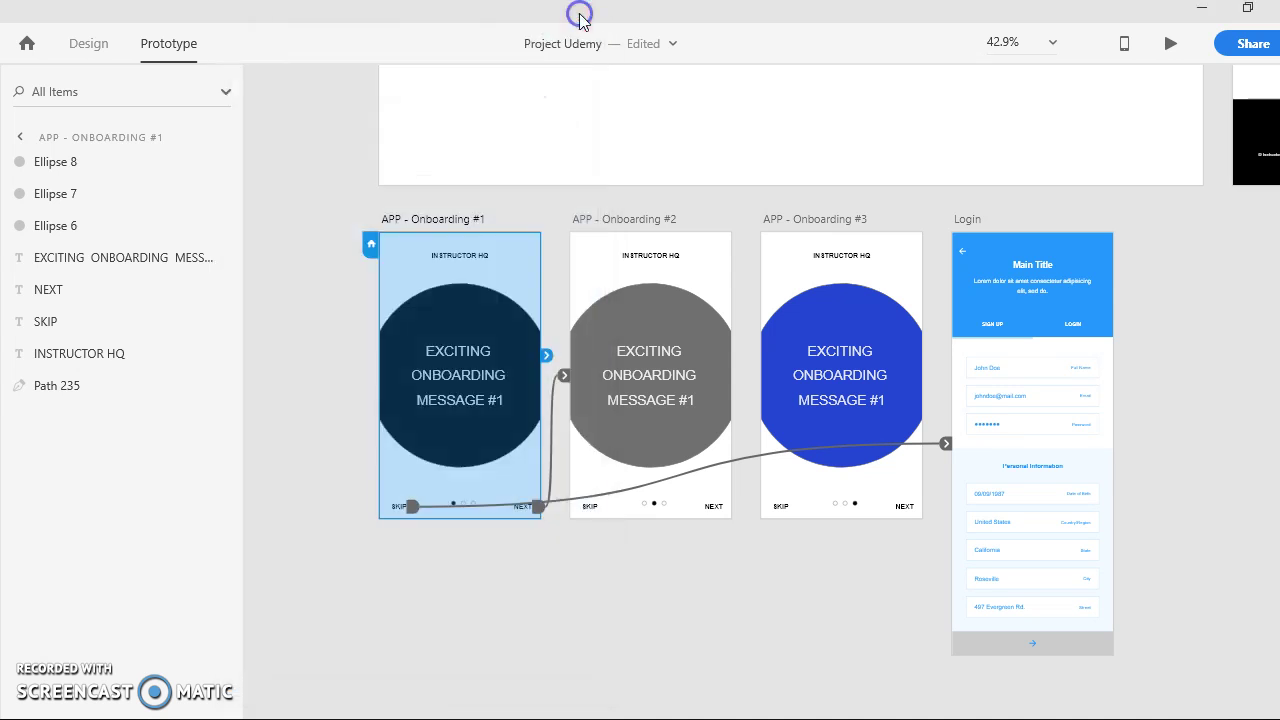